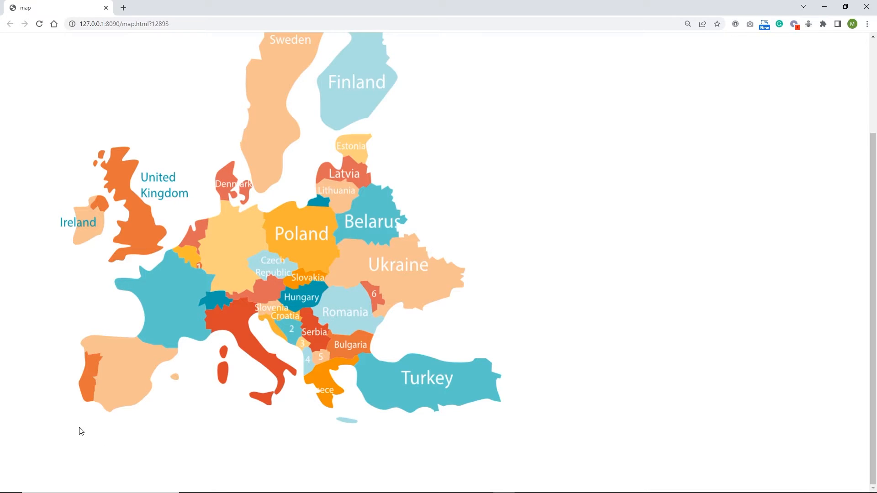
- Check the country buttons on the running map.html before fetching the Freepik 'Earth map countries' zip
mouse_move(88, 387)
mouse_move(128, 378)
mouse_move(173, 291)
mouse_move(218, 286)
mouse_move(228, 240)
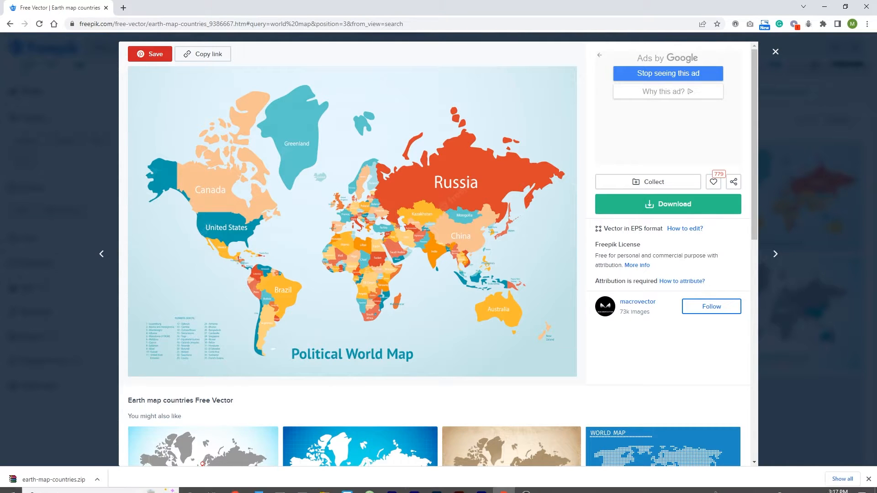
- Delete the four old extracted map files, keeping earth-map-countries.zip in the freepik folder
mouse_move(365, 485)
left_click(324, 484)
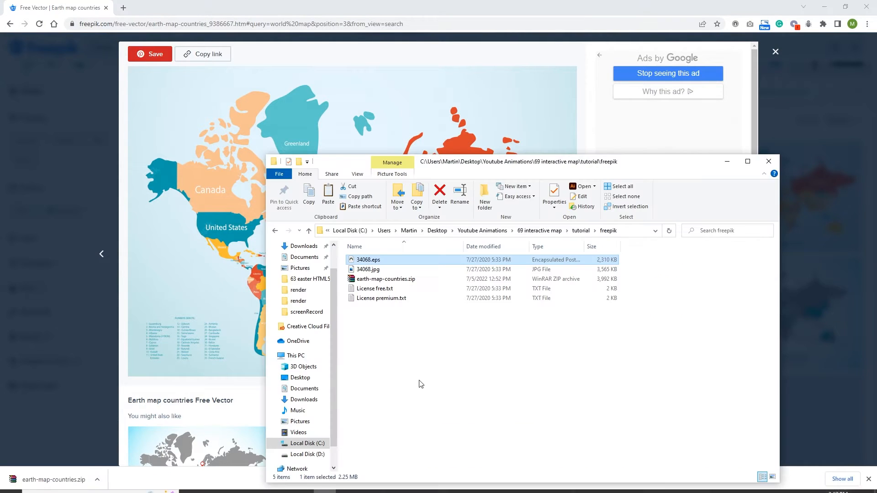
left_click_drag(390, 305, 381, 268)
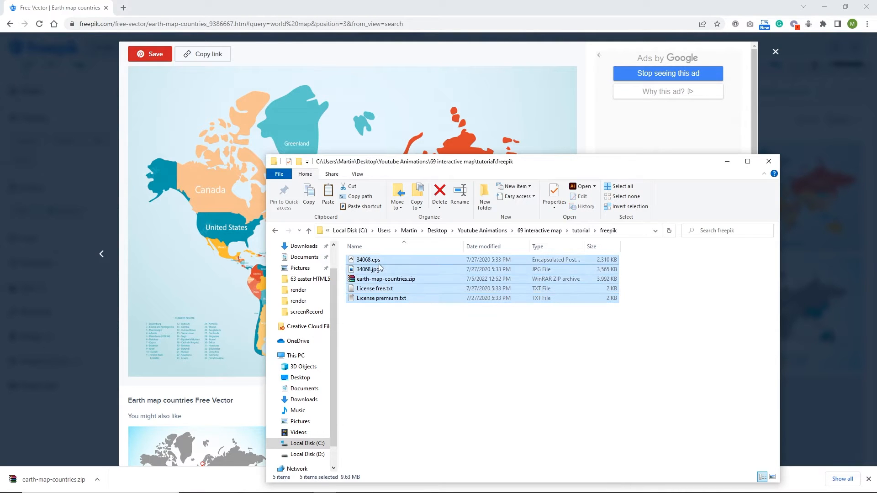
left_click(381, 279, "ctrl")
key("Delete")
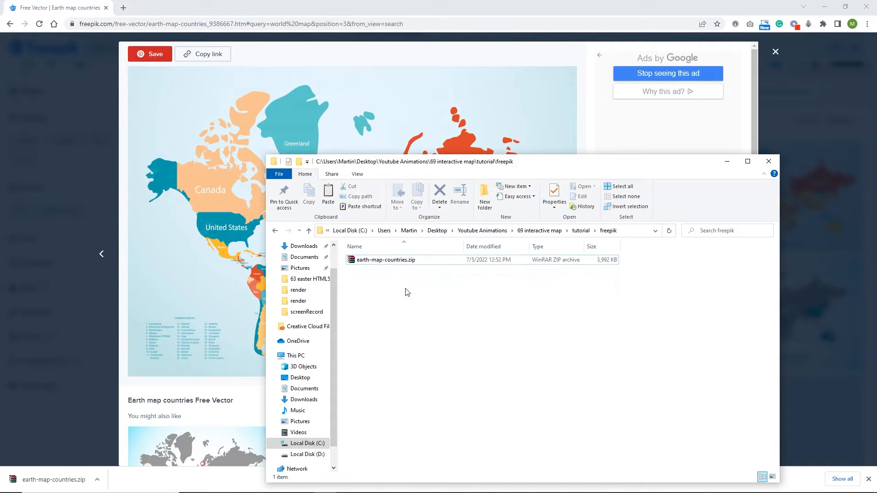
- Extract earth-map-countries.zip into the folder and open 34068.eps in Illustrator
left_click(382, 264)
right_click(382, 266)
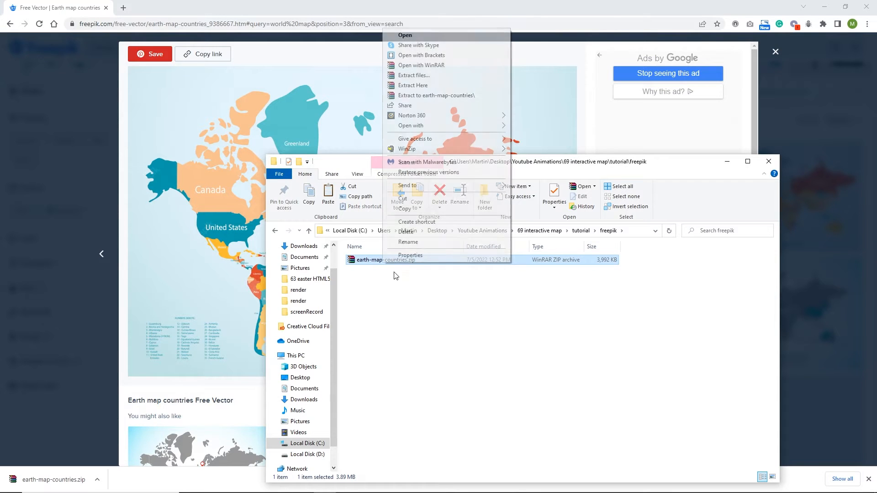
left_click(416, 86)
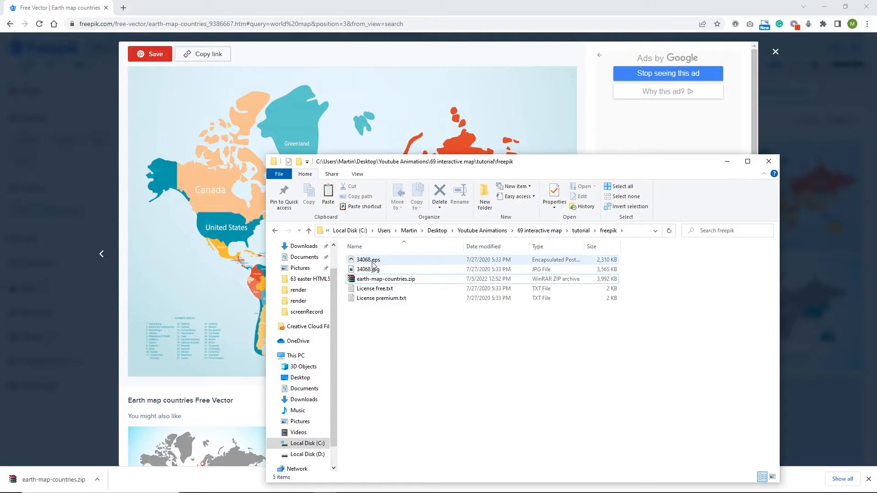
double_click(368, 260)
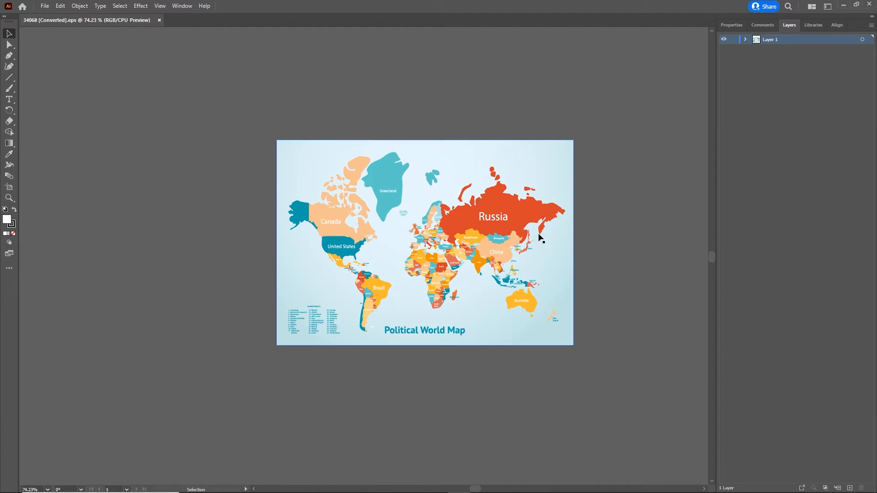
- Create a new blank 1000 × 1000 px Illustrator document
scroll(476, 242, "up", 2)
scroll(475, 242, "up", 1)
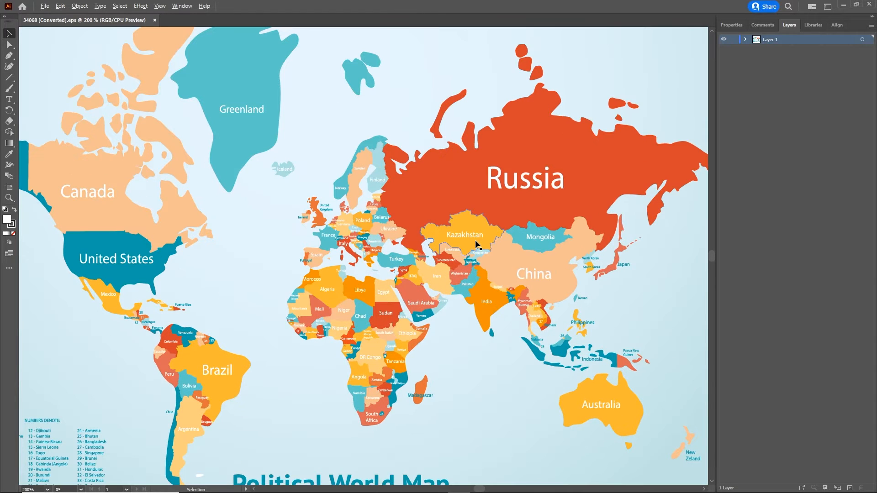
scroll(439, 230, "down", 1)
scroll(440, 230, "up", 1)
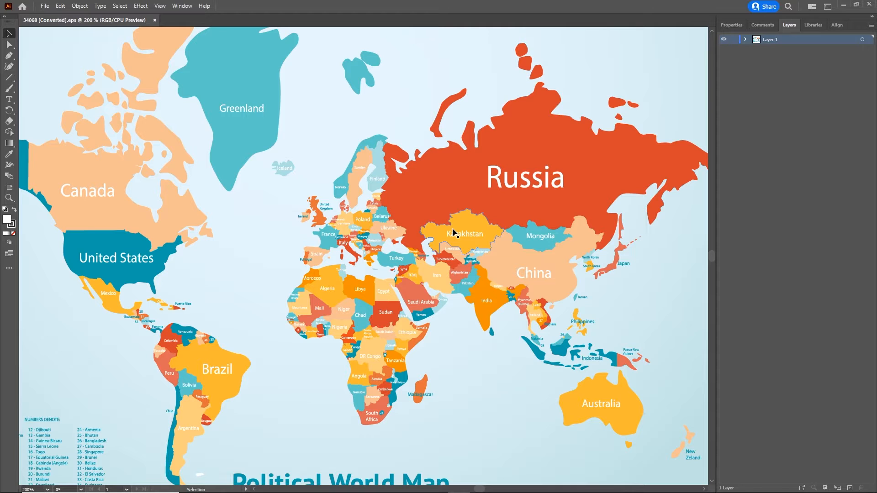
key("ctrl")
key("ctrl+n")
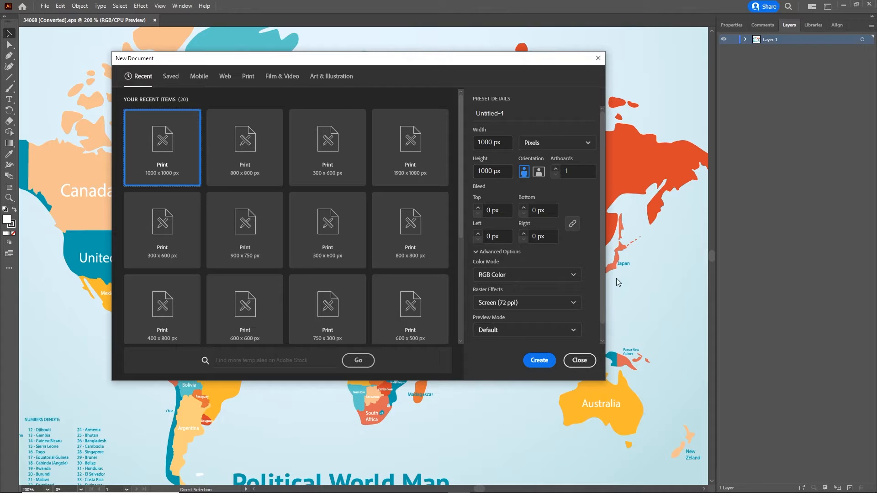
left_click(539, 361)
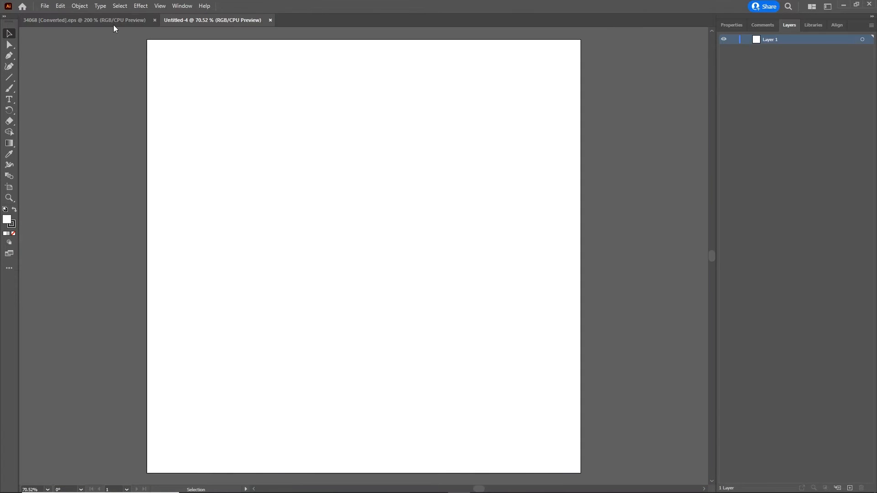
- Select all the world map artwork in 34068 and drag it onto the Untitled-4 document
left_click(114, 25)
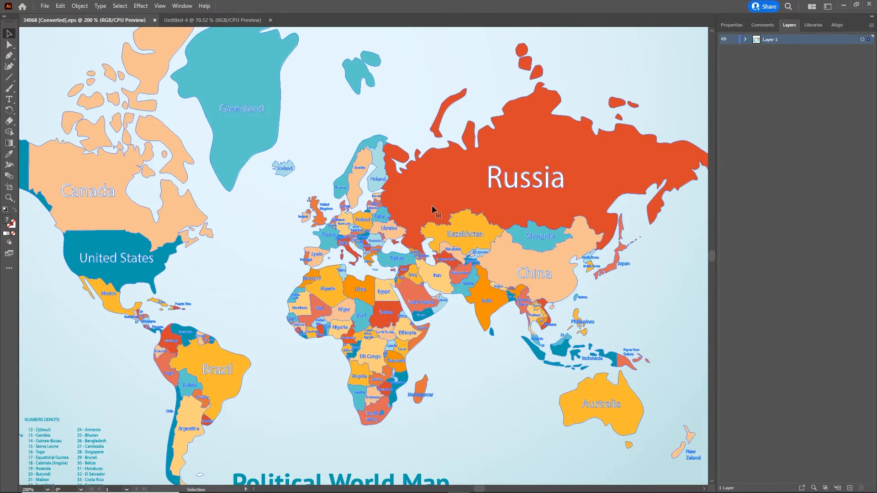
left_click_drag(433, 203, 453, 148)
key("ctrl+z")
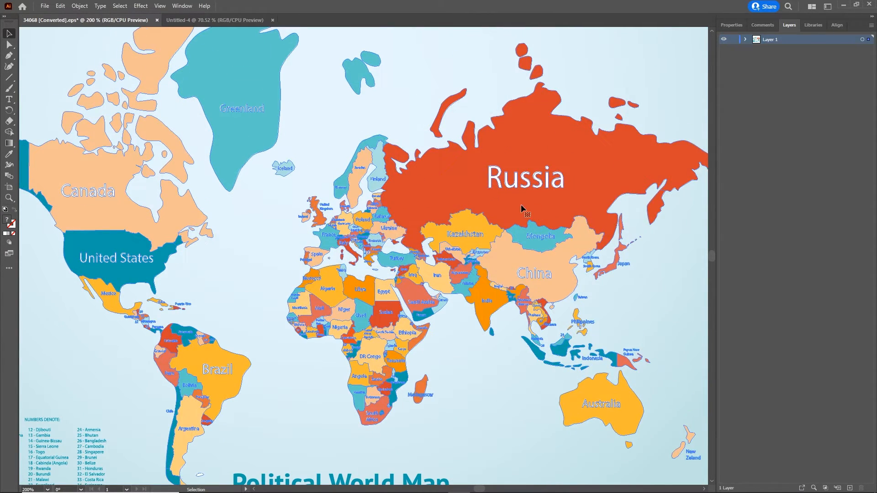
left_click_drag(412, 218, 373, 262)
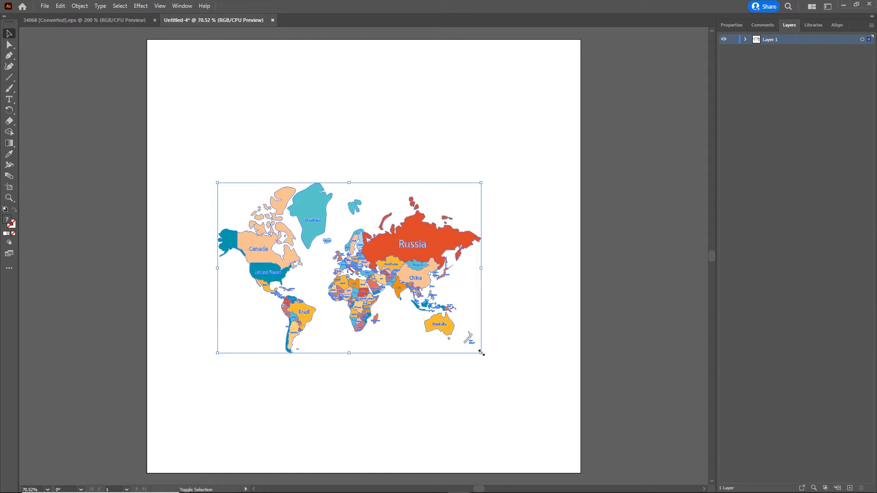
- Scale the map up to span the artboard, ungroup it, and test-move the country shapes, undoing it
left_click_drag(481, 352, 530, 434)
scroll(478, 349, "left", 3)
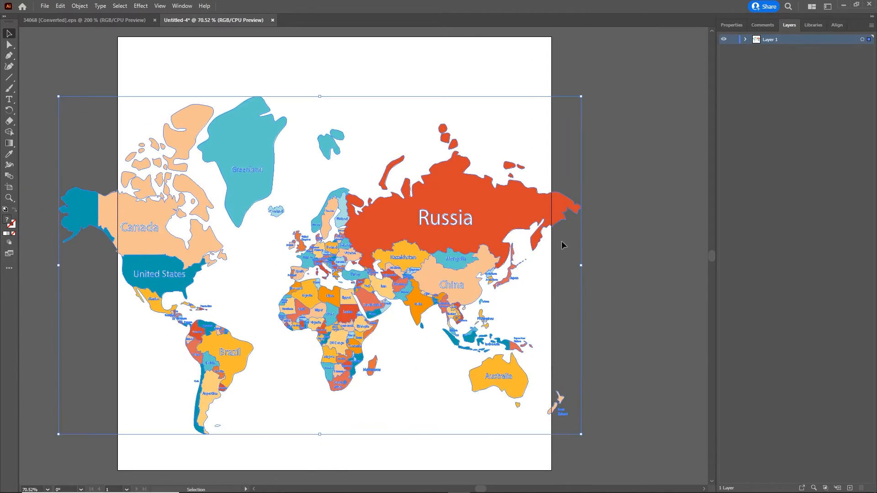
left_click(594, 237)
left_click(481, 218)
right_click(482, 218)
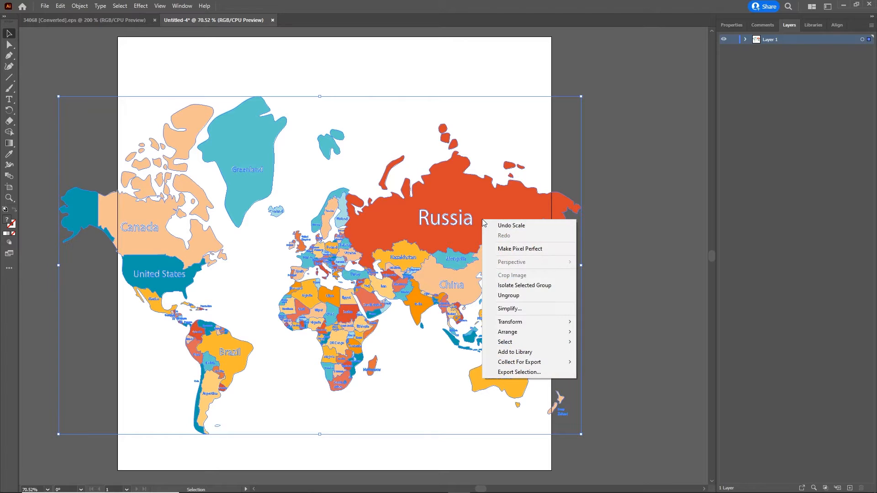
left_click(522, 297)
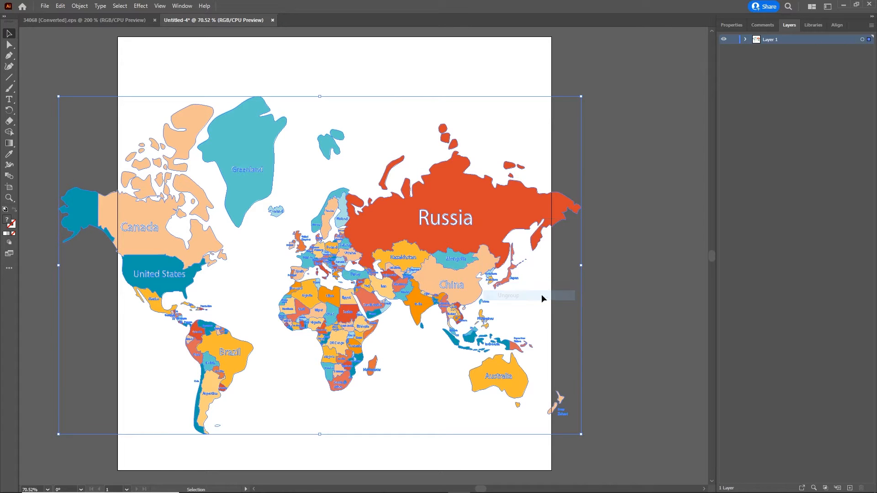
left_click(648, 274)
left_click_drag(520, 202, 536, 124)
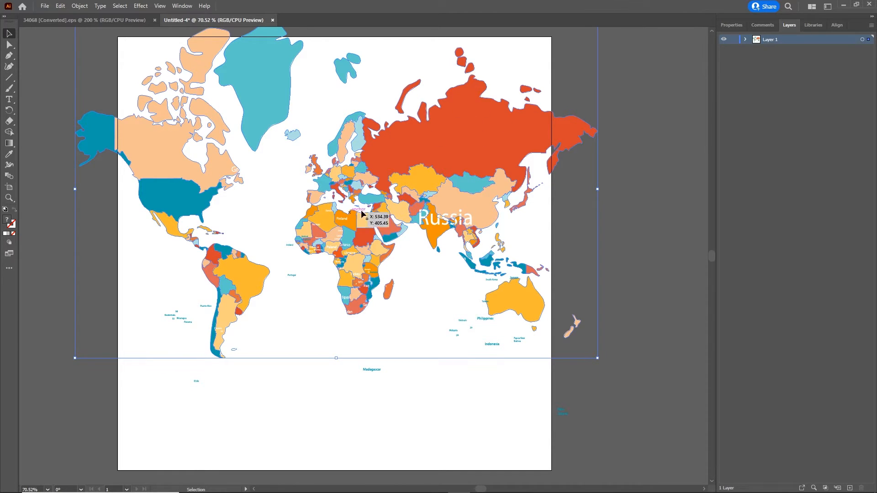
key("ctrl+z")
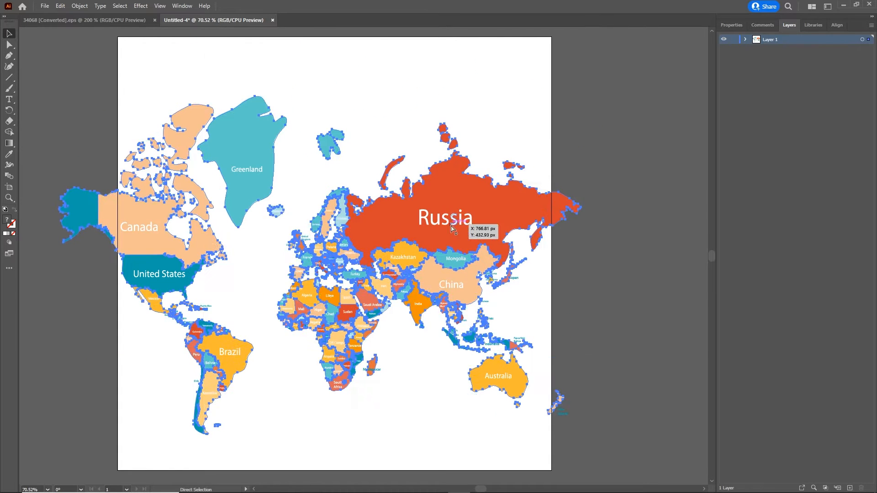
- Ungroup the map again and check that Russia moves on its own, undoing the move
left_click(640, 189)
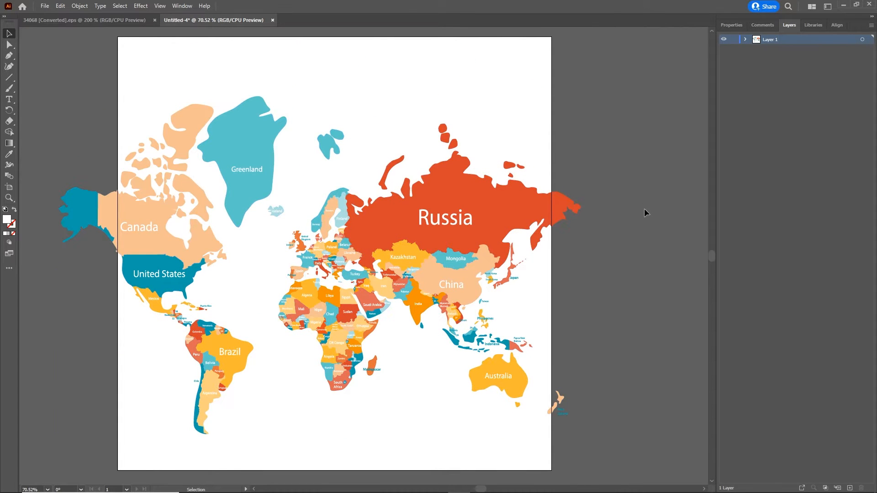
left_click(495, 207)
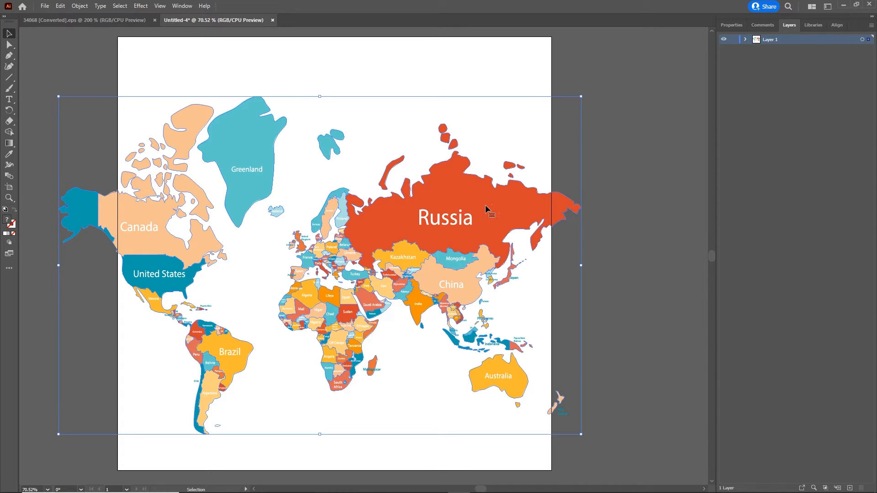
right_click(485, 205)
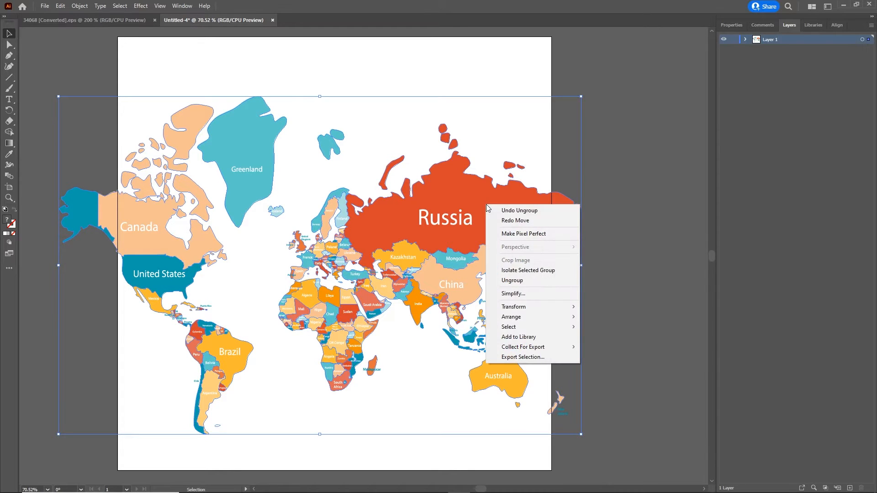
left_click(541, 283)
left_click(665, 237)
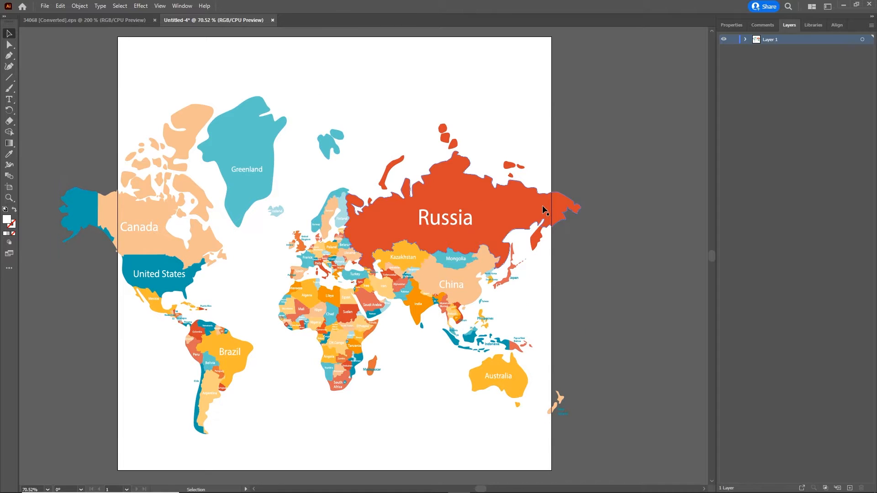
left_click(540, 209)
left_click_drag(540, 209, 541, 170)
key("a")
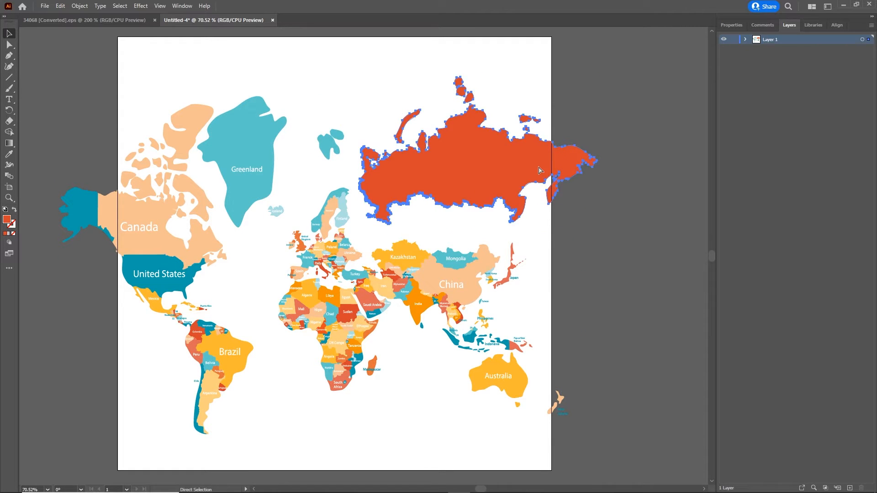
- Check that China and the country name labels are separate objects, undoing the label move
key("ctrl+z")
key("v")
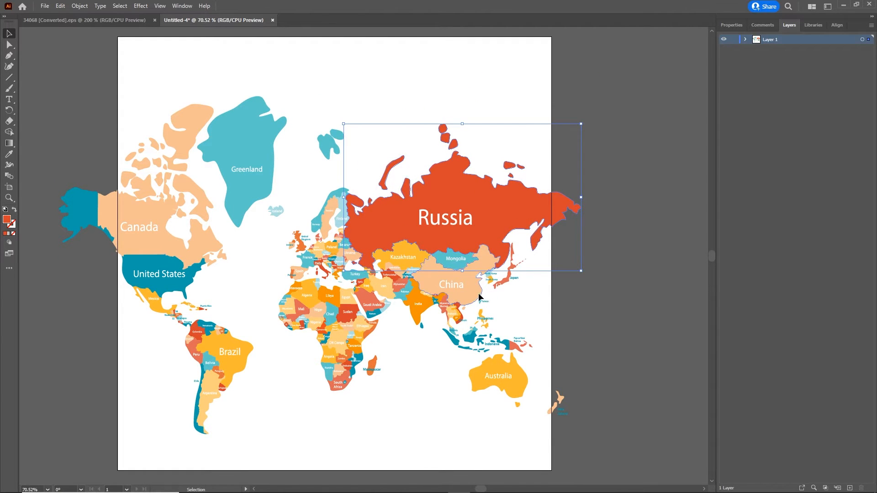
left_click(475, 295)
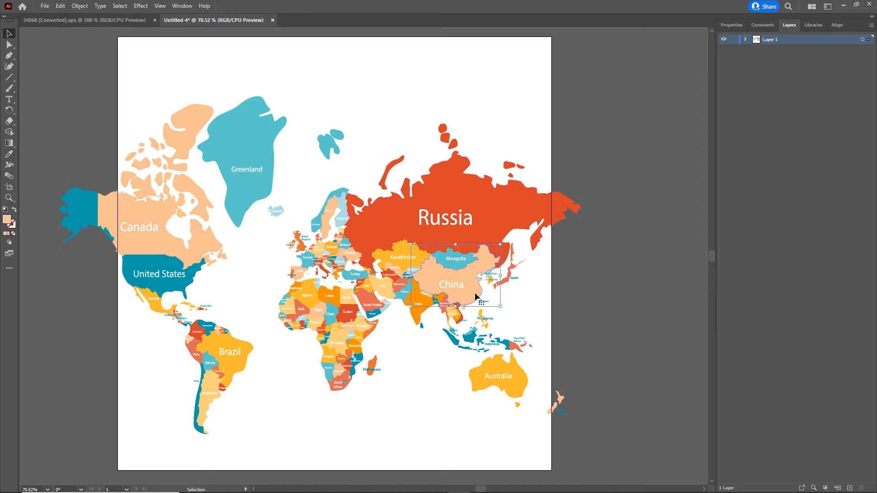
left_click(452, 223)
left_click_drag(452, 223, 453, 136)
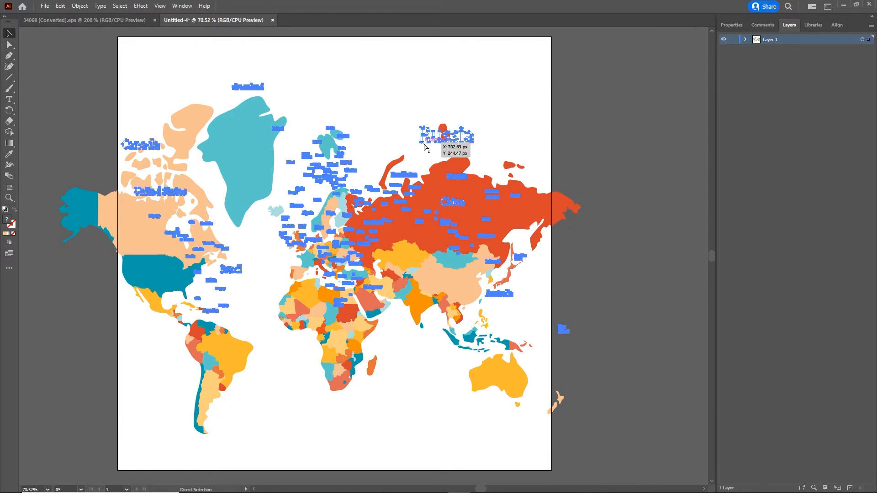
key("ctrl+z")
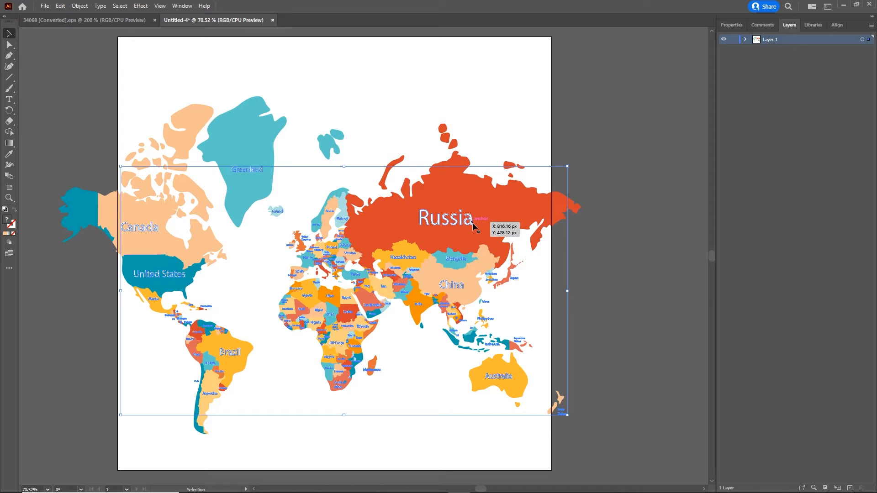
- Select the whole map artwork with its labels and ungroup it into separate pieces
scroll(458, 221, "left", 1)
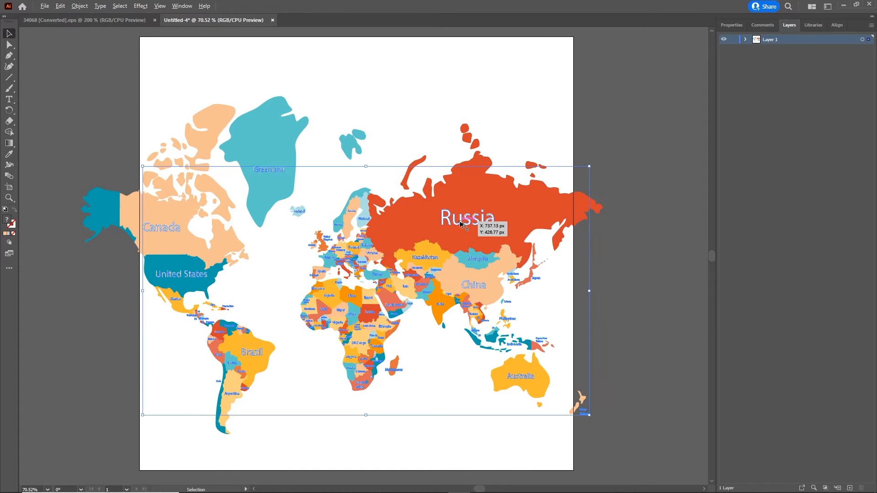
scroll(460, 221, "up", 1)
scroll(460, 223, "up", 1)
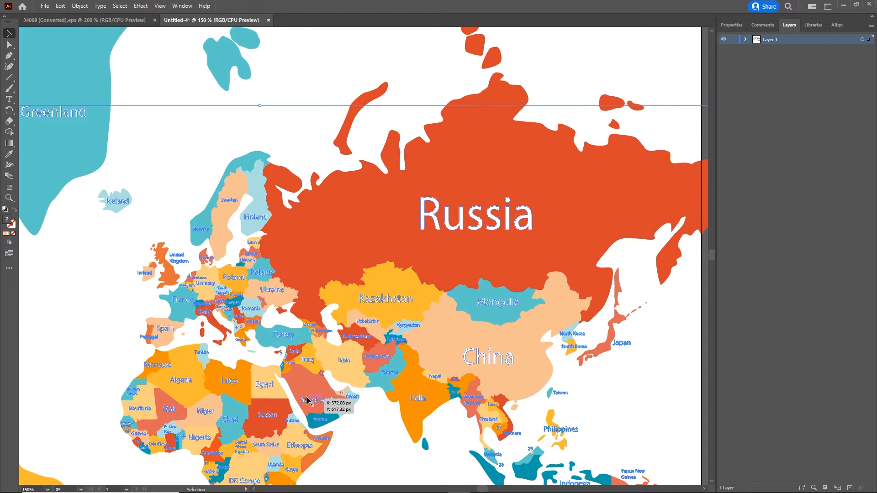
left_click(606, 384)
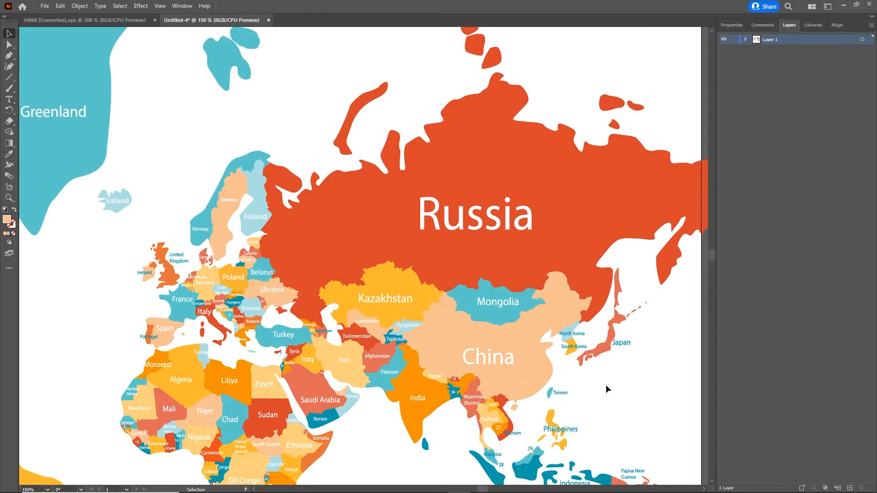
left_click(489, 363)
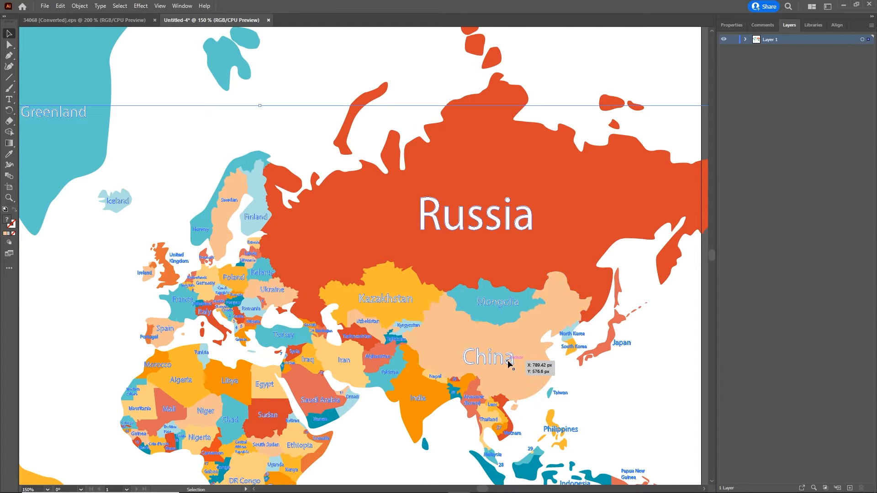
right_click(503, 362)
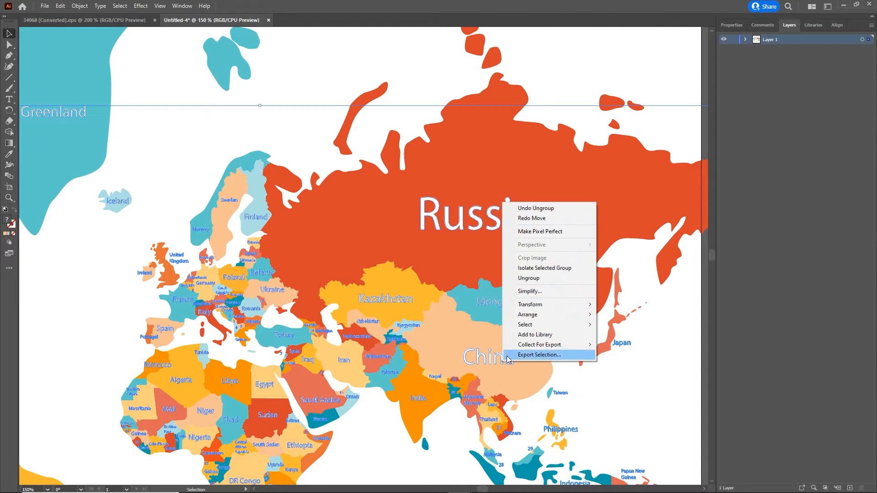
left_click(532, 278)
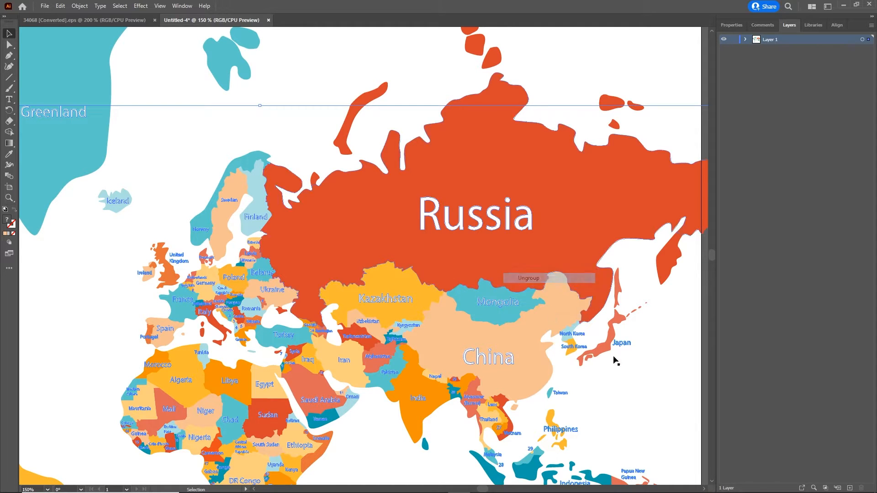
left_click(635, 409)
- Confirm the Russia, Kazakhstan, Turkey and Norway labels and shapes select individually, then deselect
left_click(495, 219)
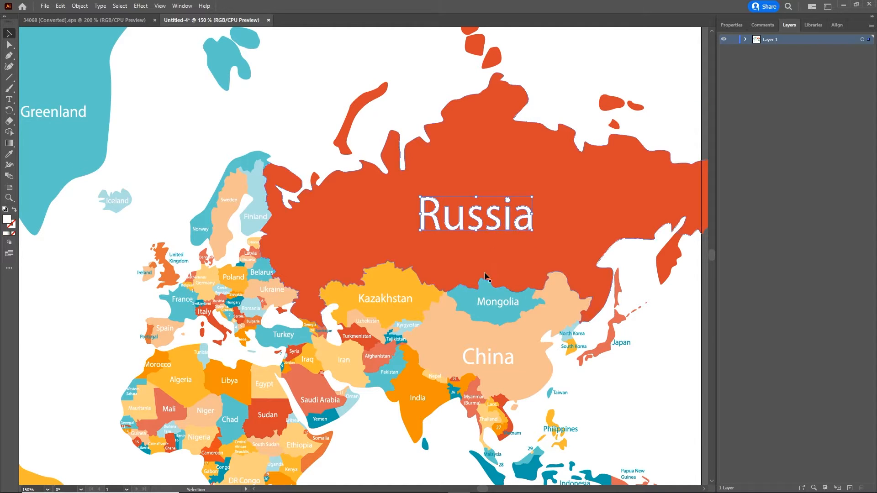
left_click(384, 299)
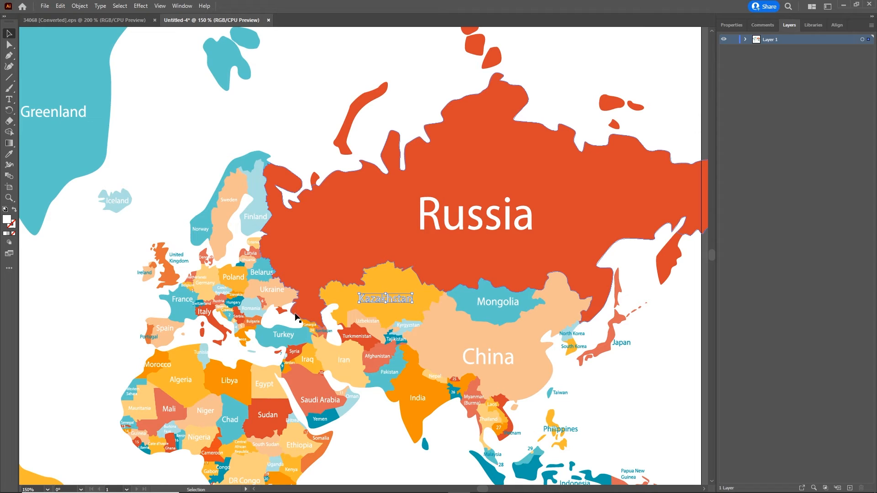
left_click(283, 334)
left_click(362, 235)
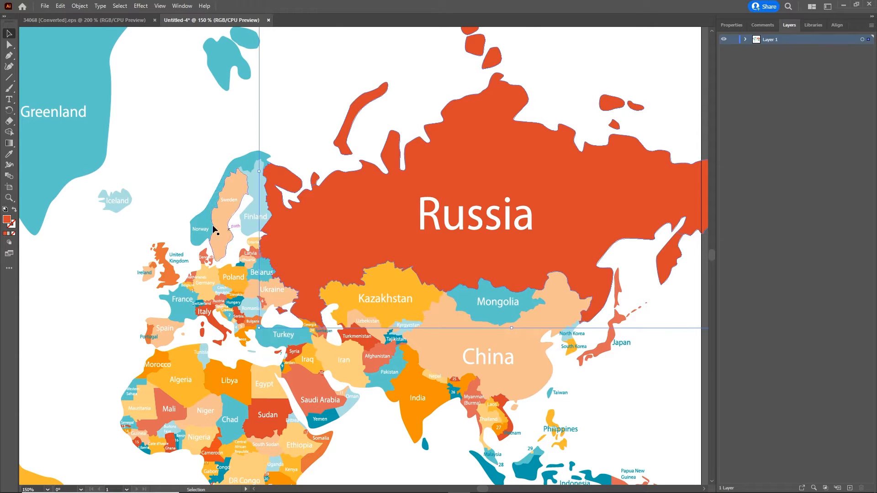
left_click(208, 223)
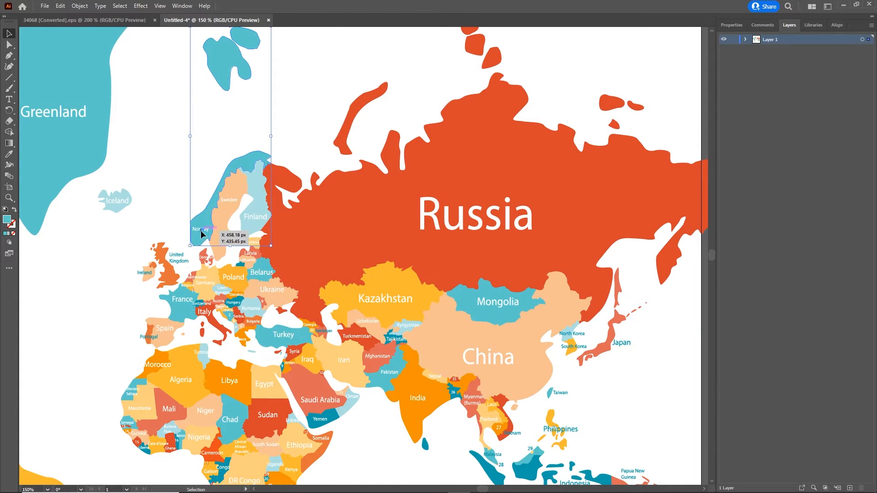
left_click(200, 230)
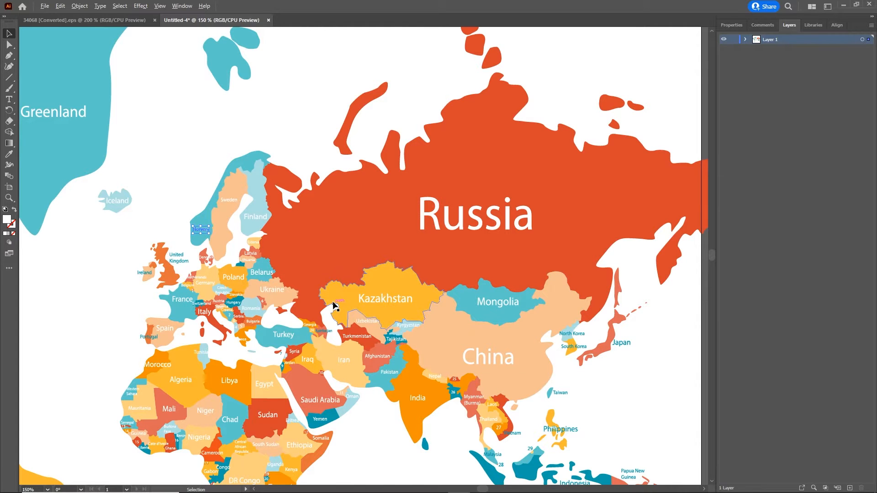
scroll(335, 305, "down", 3)
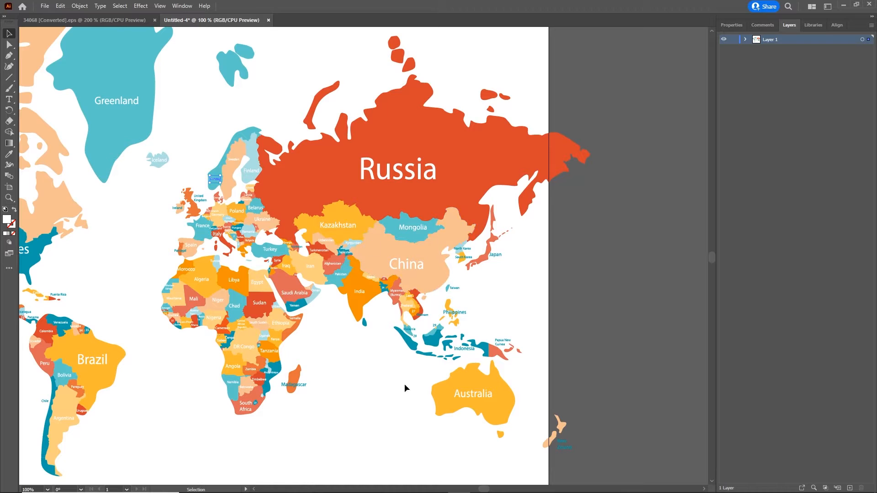
left_click(326, 427)
- Delete all of Africa's shapes and labels, then add a new Layer 2 above the map
left_click_drag(299, 439, 146, 287)
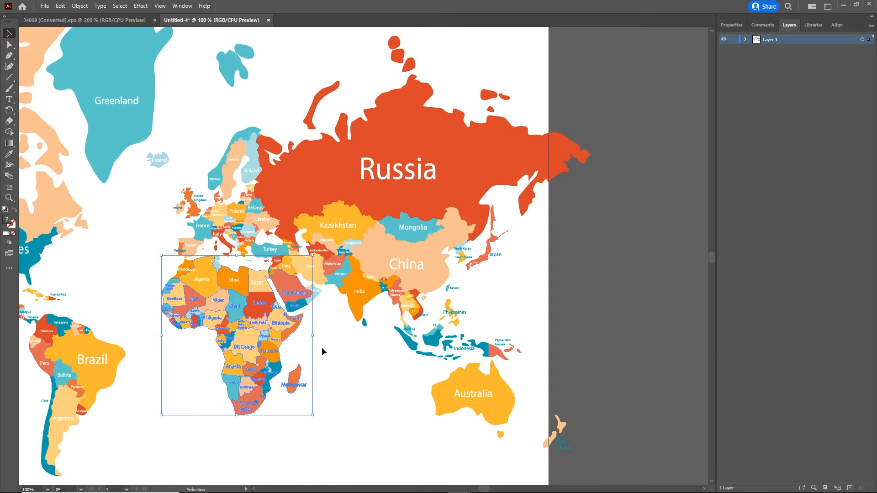
key("Delete")
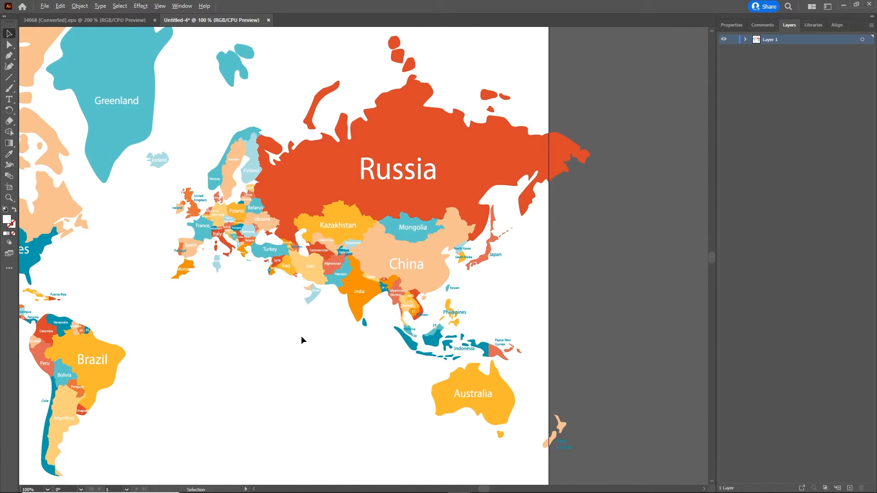
scroll(299, 341, "up", 1)
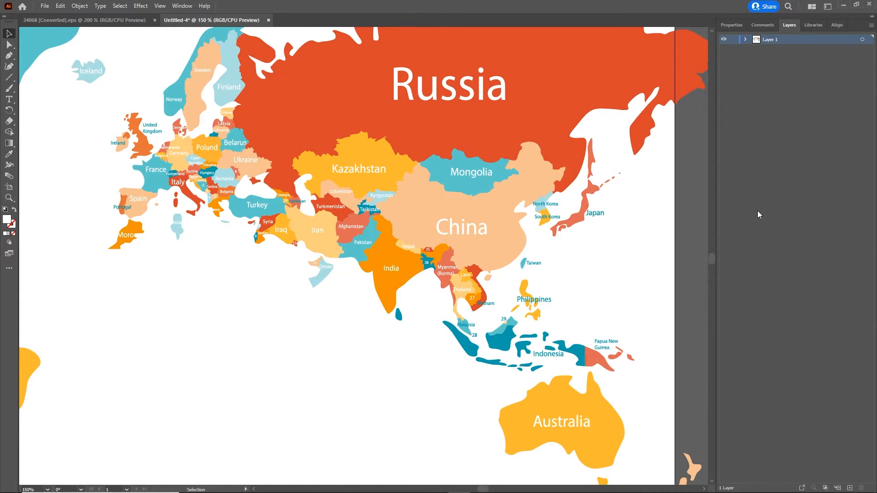
left_click(850, 487)
scroll(159, 270, "down", 2)
- Switch to the Rectangle tool and set its fill colour to pure black
left_click_drag(256, 237, 431, 255)
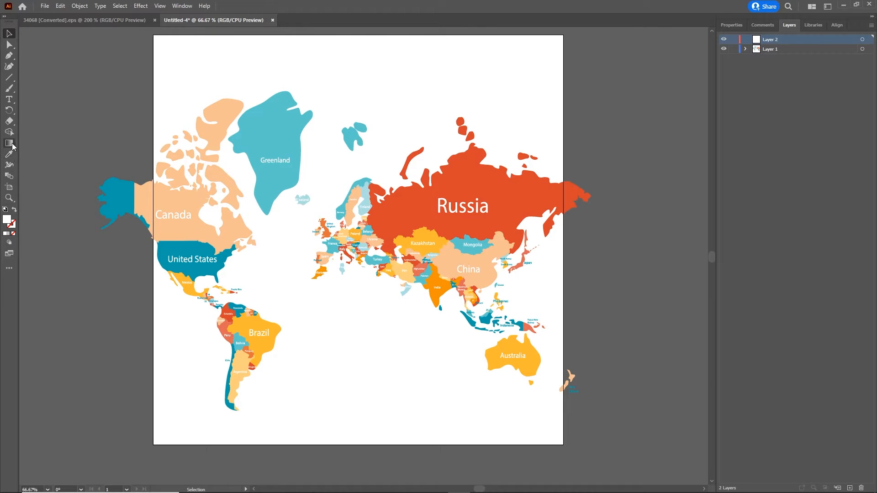
left_click(9, 77)
left_click(51, 77)
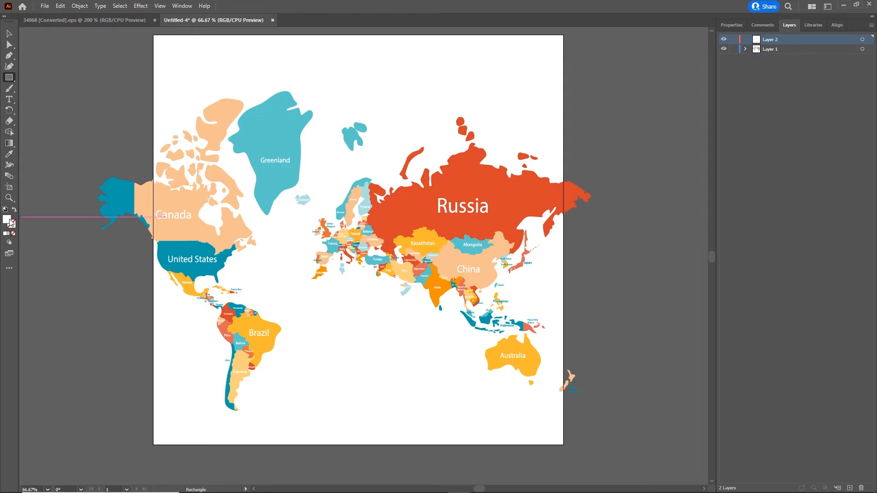
double_click(8, 223)
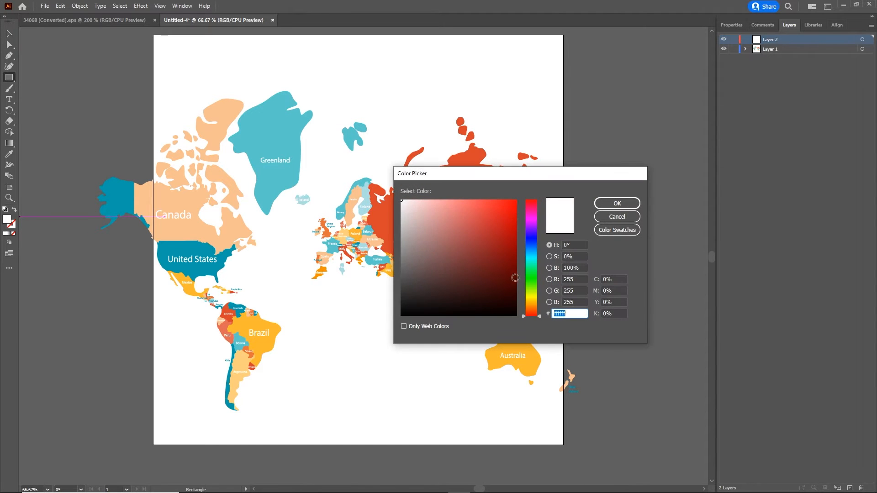
left_click(496, 298)
left_click_drag(496, 297, 503, 318)
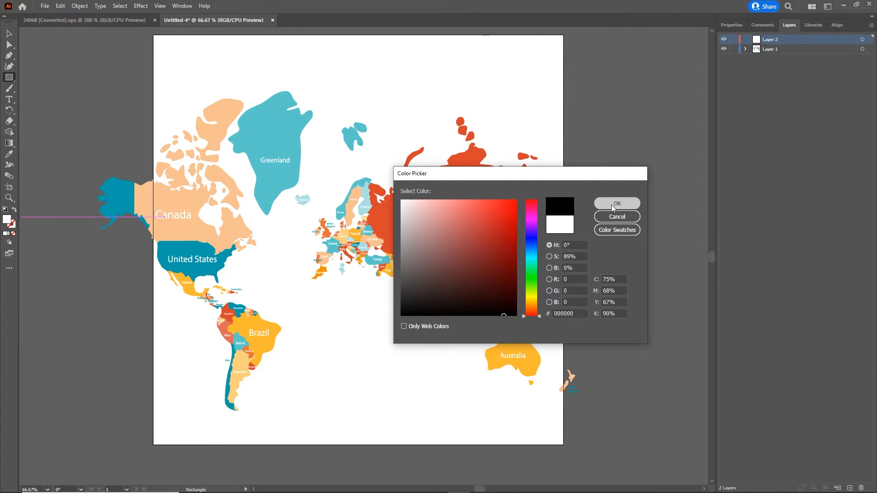
left_click(616, 203)
- Draw a black rectangle covering the whole artboard and move Layer 2 beneath Layer 1
left_click_drag(144, 33, 572, 444)
left_click(9, 33)
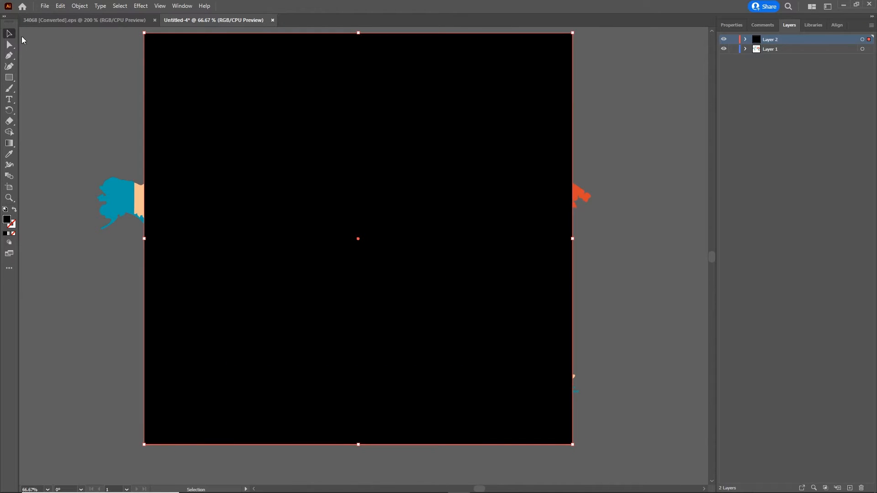
left_click(612, 112)
left_click_drag(775, 39, 746, 56)
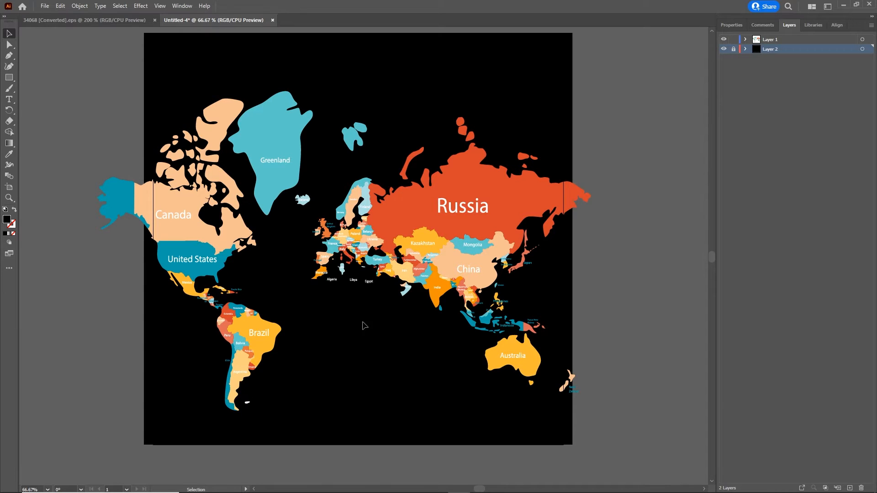
scroll(369, 292, "left", 1)
scroll(388, 290, "up", 3, "alt")
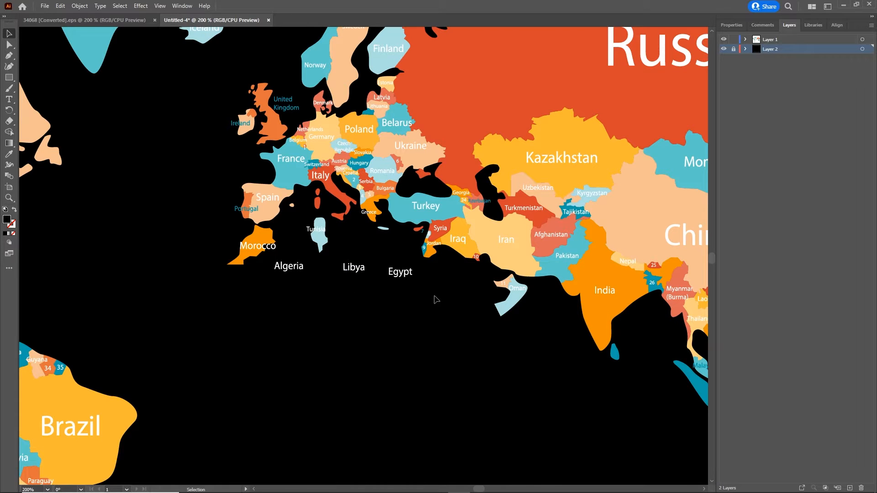
- Delete the North African shapes and labels, including the Tunisia label
left_click_drag(435, 296, 225, 245)
key("Delete")
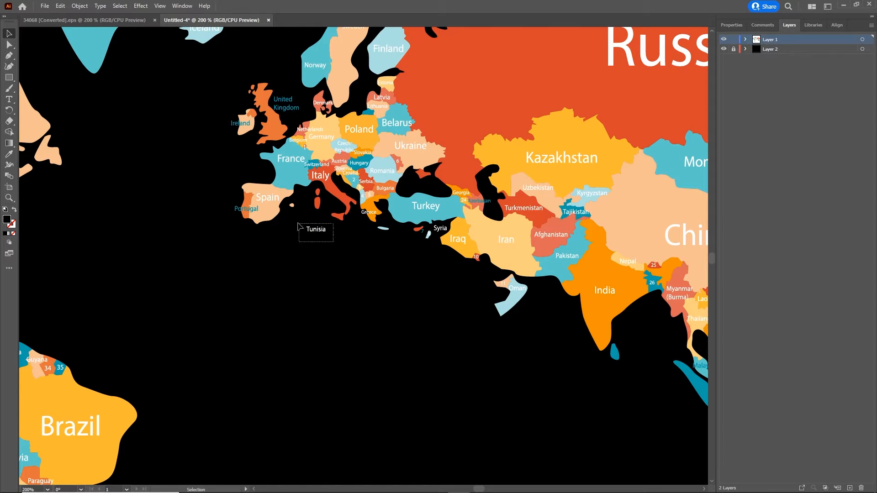
left_click(314, 229)
key("Delete")
- Delete Russia, China, neighbouring Asian countries, Central Asia, Iran and India
left_click_drag(574, 99, 253, 251)
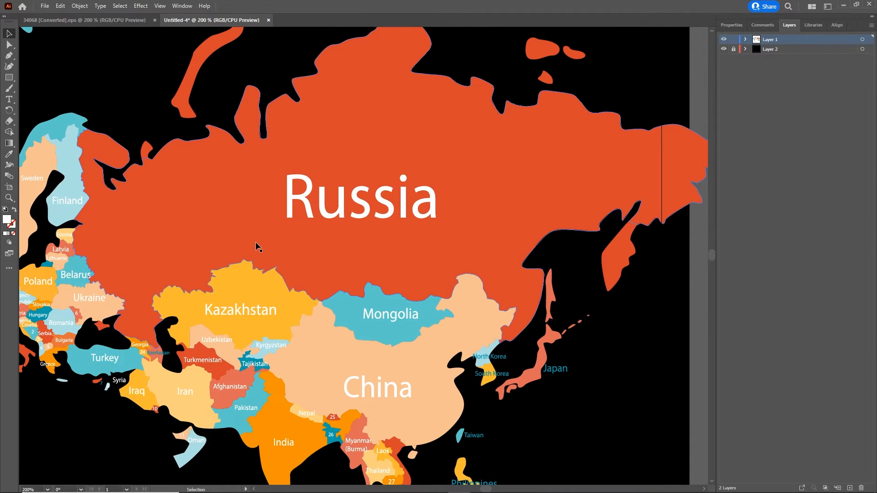
scroll(254, 250, "down", 2)
left_click_drag(550, 142, 298, 350)
key("Delete")
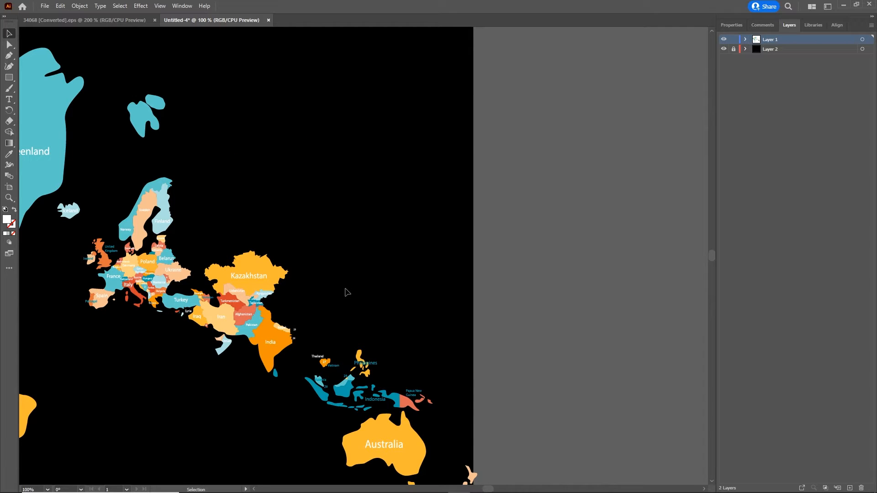
left_click_drag(300, 228, 250, 353)
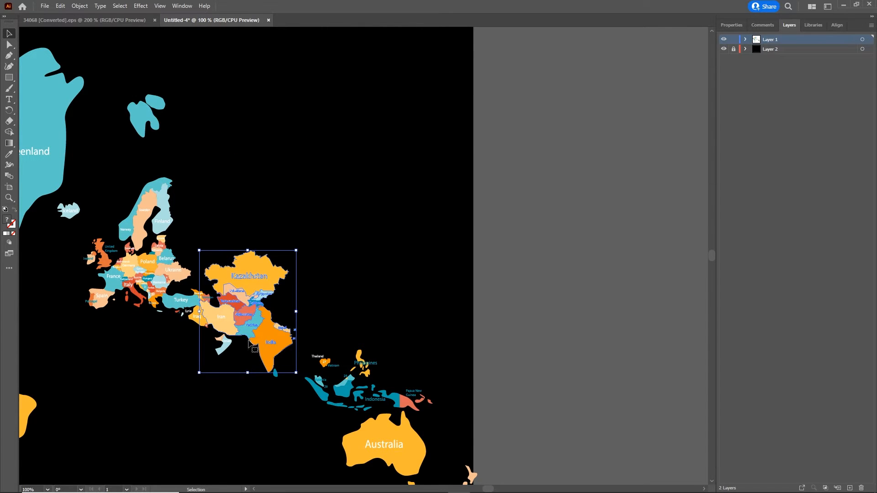
key("Delete")
- Delete the Iran label, Oman, and the Iraq shape and label
scroll(208, 292, "up", 3)
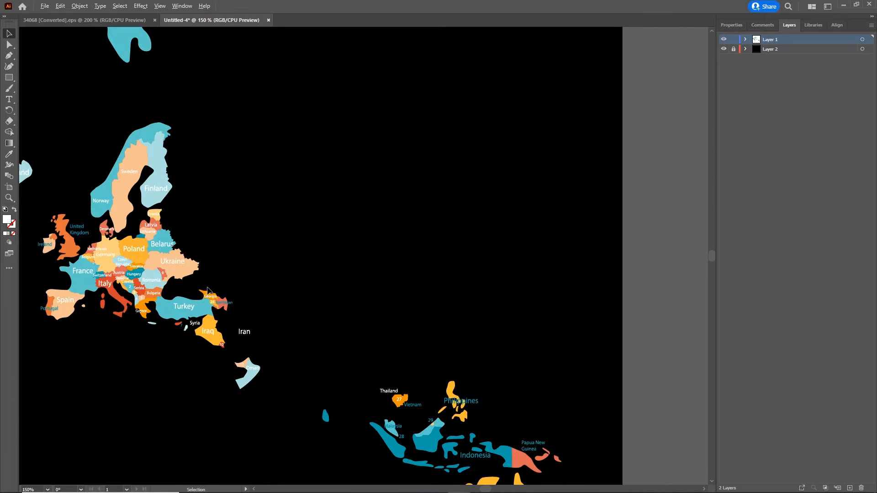
scroll(207, 291, "up", 1)
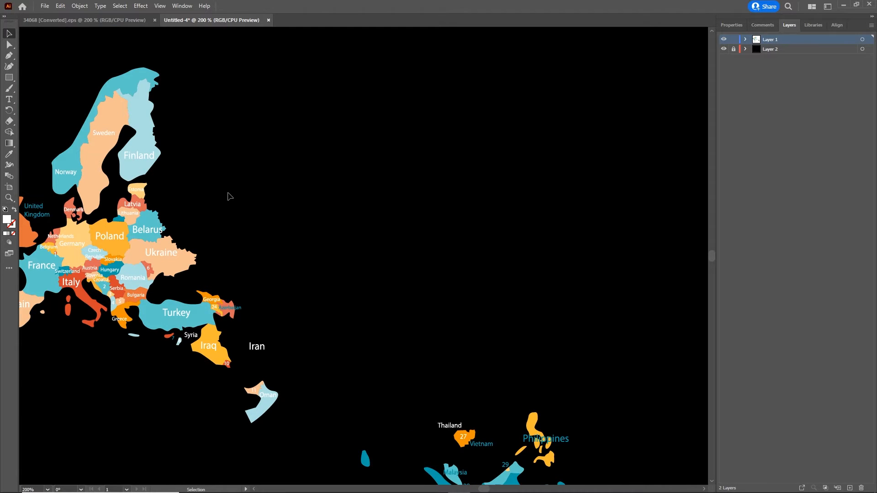
left_click_drag(233, 196, 406, 148)
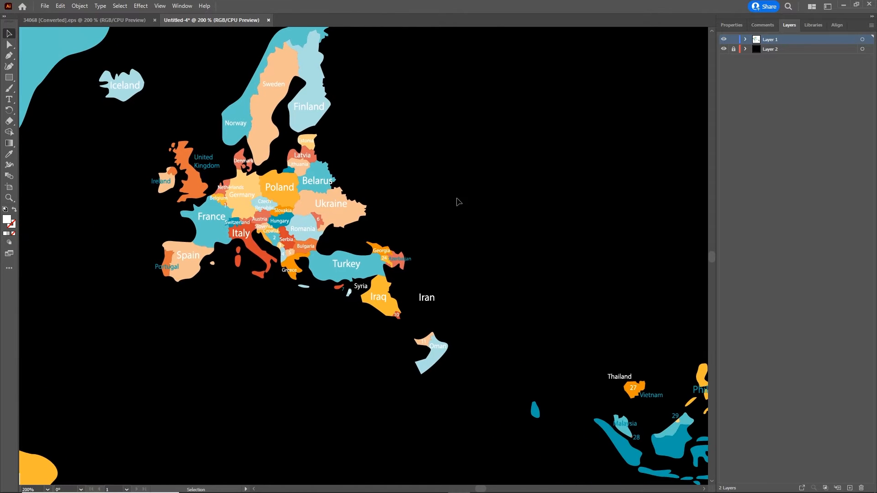
left_click_drag(457, 385, 412, 292)
key("Delete")
left_click_drag(417, 326, 385, 302)
key("Delete")
left_click(383, 297)
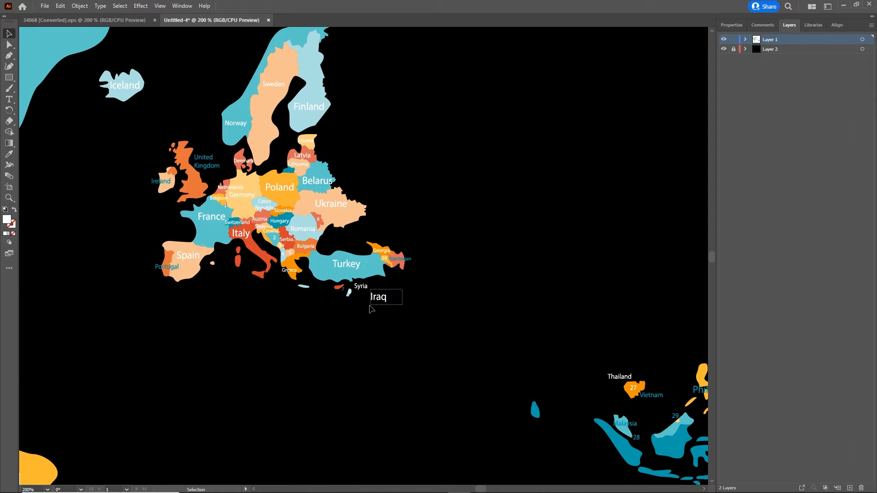
key("Delete")
- Remove the Syria label, a small island with its 7 label, and leftover pieces near Azerbaijan
left_click(357, 287)
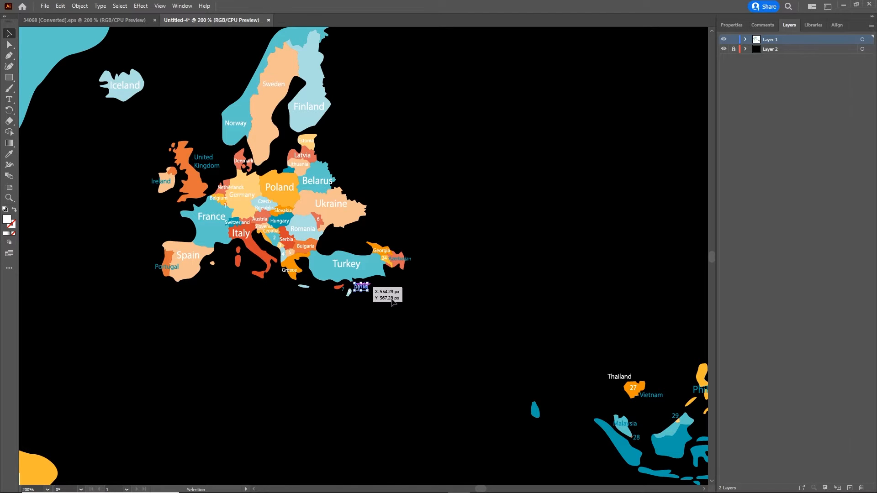
key("Delete")
left_click_drag(363, 304, 333, 292)
key("Delete")
key("Delete")
left_click_drag(424, 239, 385, 260)
key("Delete")
key("Delete")
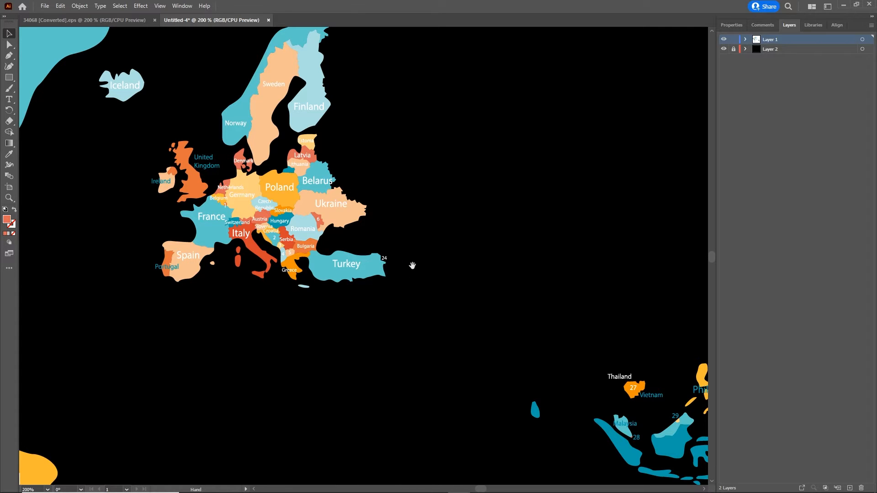
scroll(415, 265, "down", 4)
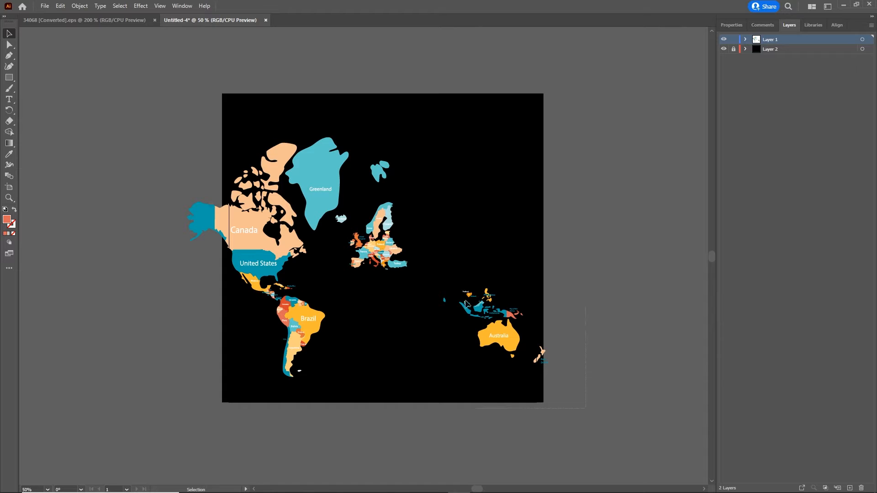
- Delete the Oceania and Australia artwork, then the Americas together with Greenland
left_click_drag(466, 304, 428, 284)
key("Delete")
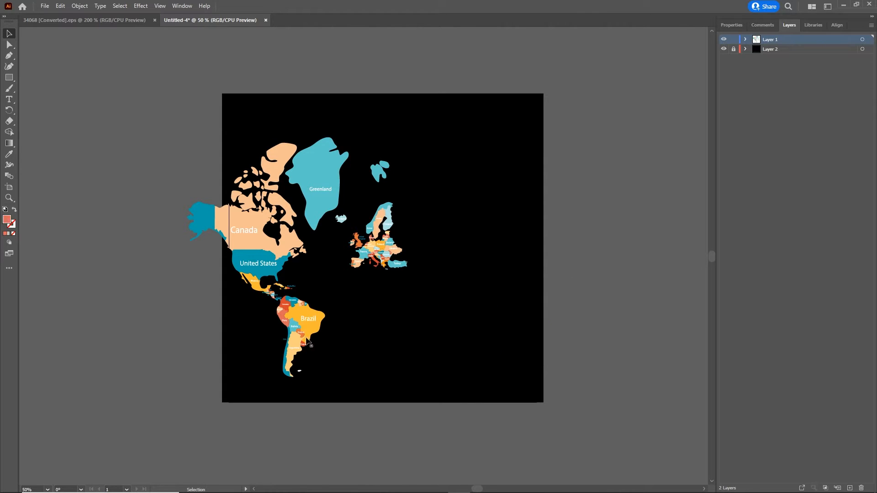
left_click_drag(323, 375, 239, 182)
key("Delete")
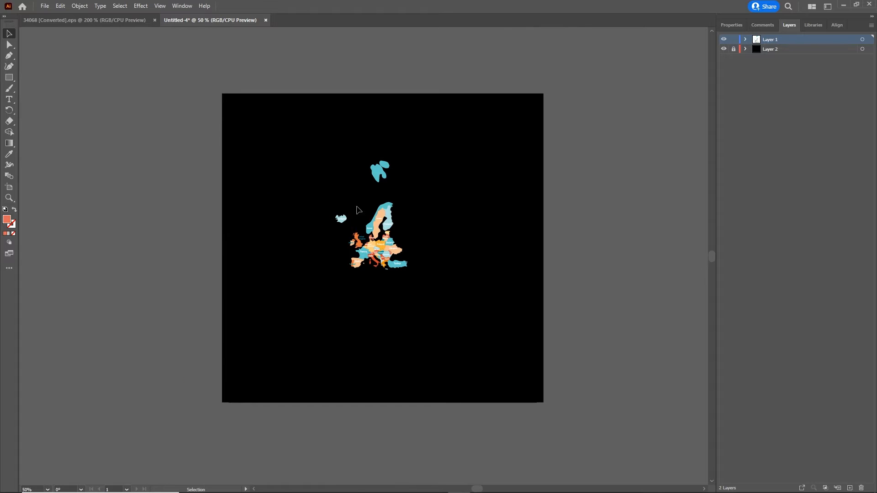
- Delete Svalbard, the Norway shape and Iceland, leaving all of Europe in view
scroll(394, 183, "left", 1)
scroll(394, 182, "up", 4)
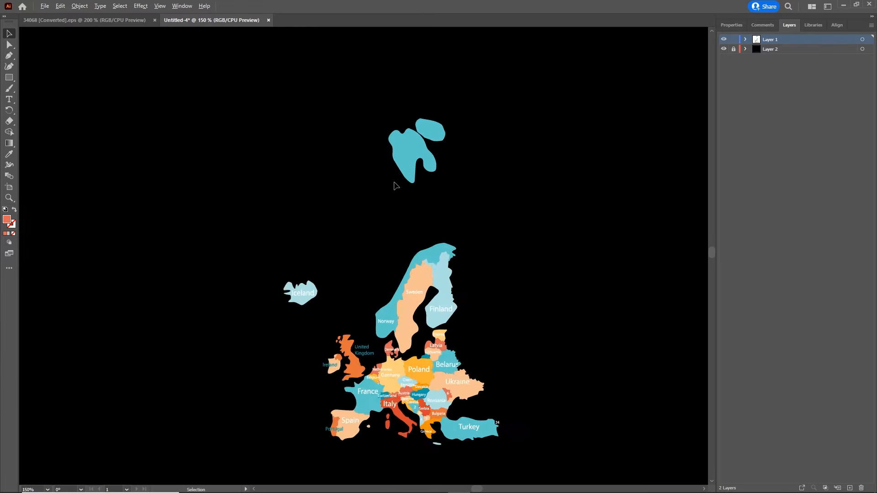
left_click_drag(482, 90, 336, 204)
key("Delete")
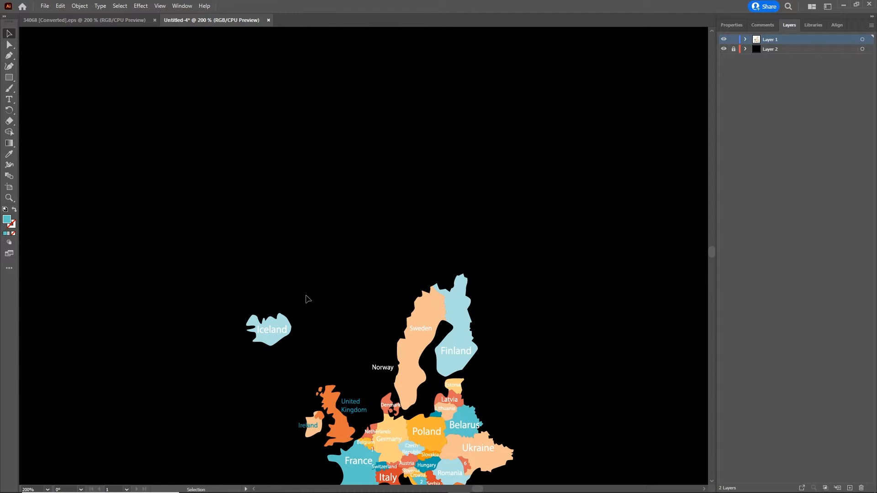
left_click_drag(314, 295, 243, 360)
key("Delete")
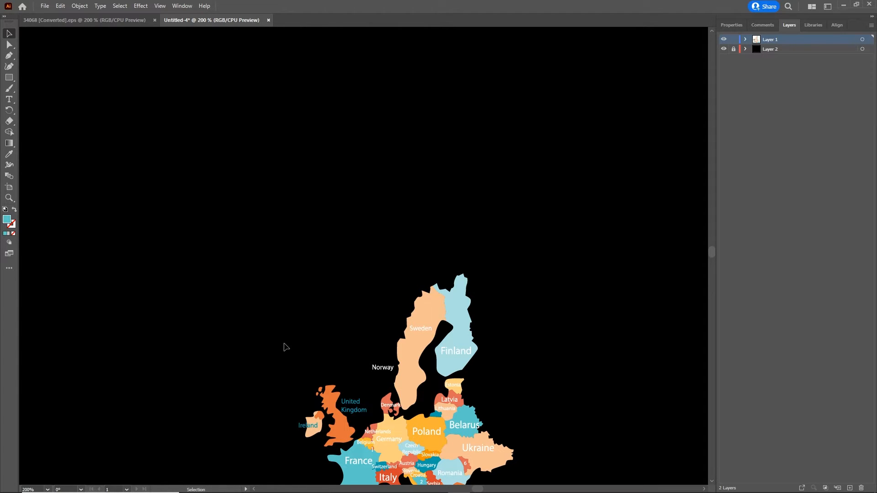
scroll(285, 319, "down", 4)
scroll(285, 320, "right", 1)
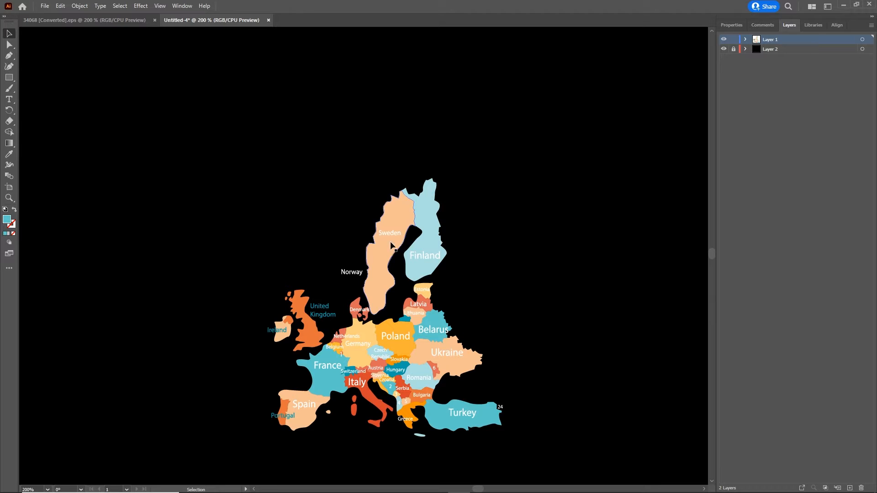
left_click_drag(372, 343, 352, 290)
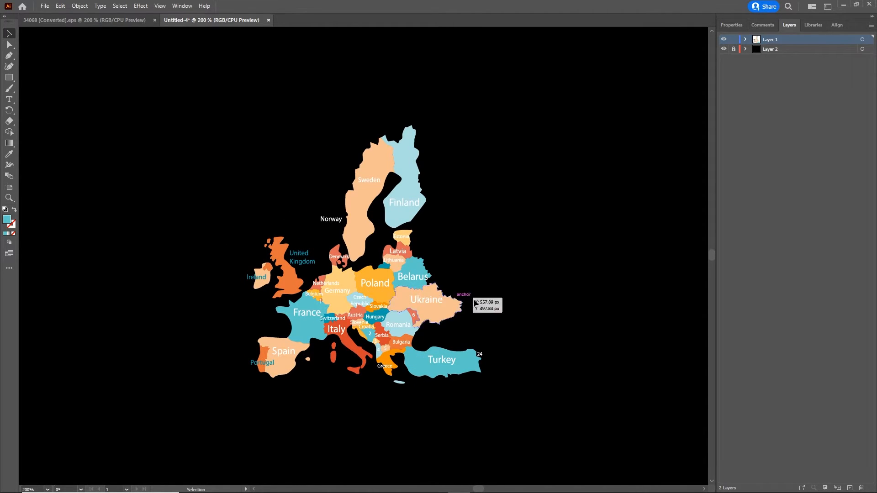
scroll(432, 305, "down", 3, "alt")
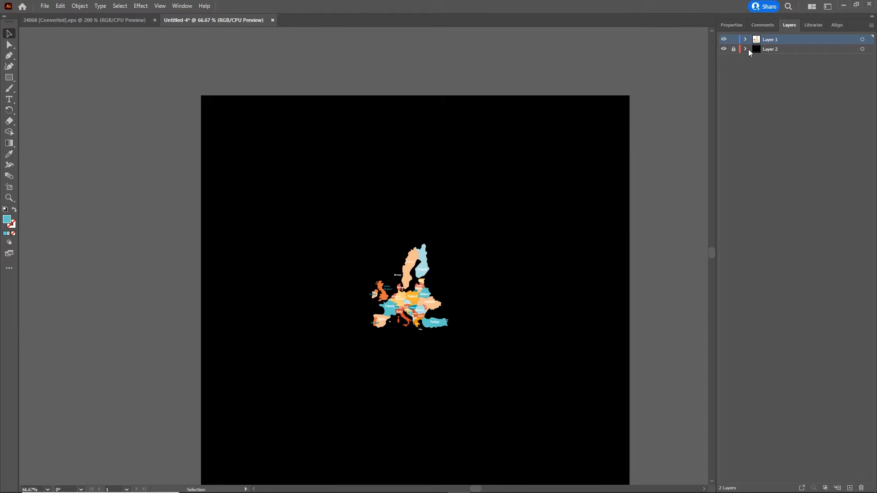
- Delete the black background Layer 2 along with its artwork
left_click(773, 51)
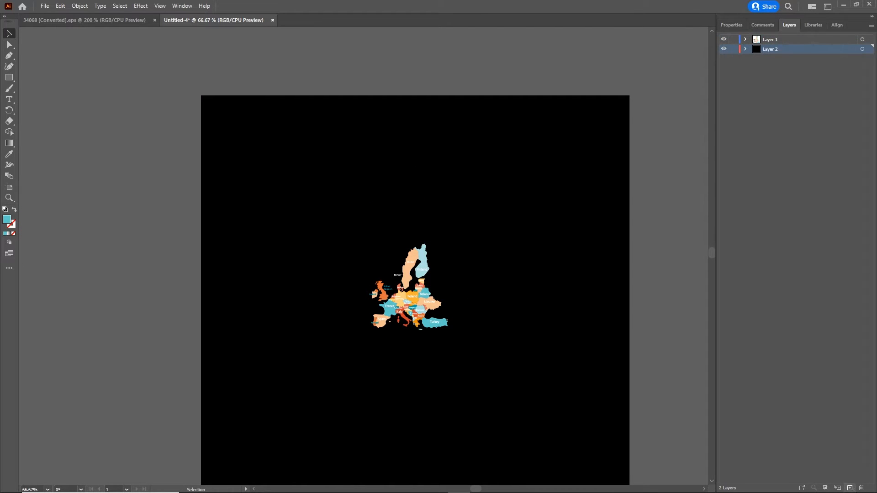
left_click(861, 487)
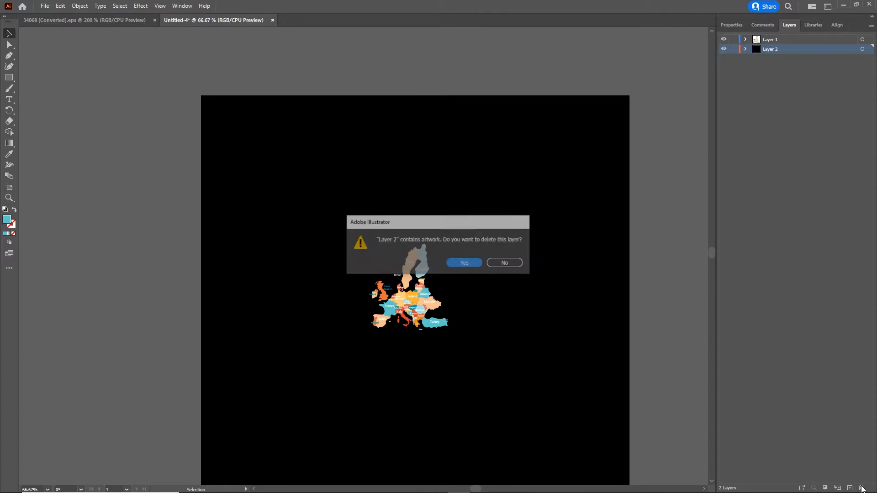
left_click(477, 264)
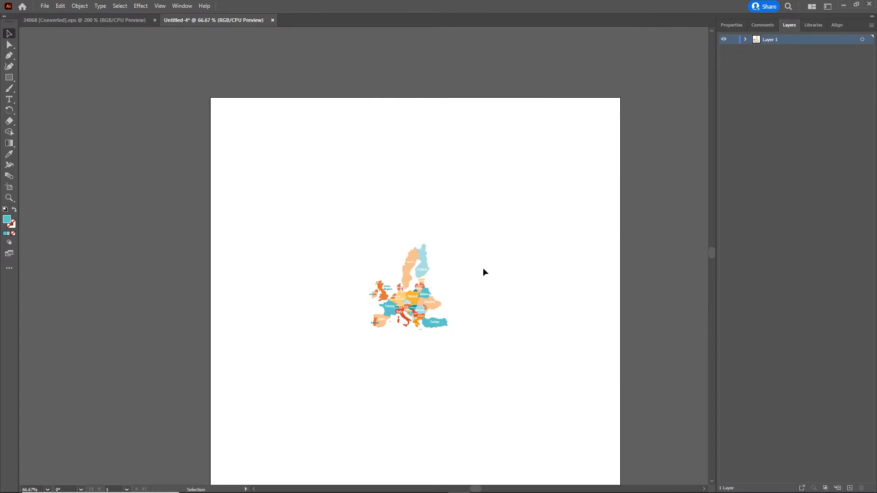
- Enlarge the whole Europe map to about 760×837 px so it fills most of the artboard
left_click_drag(527, 338, 476, 293)
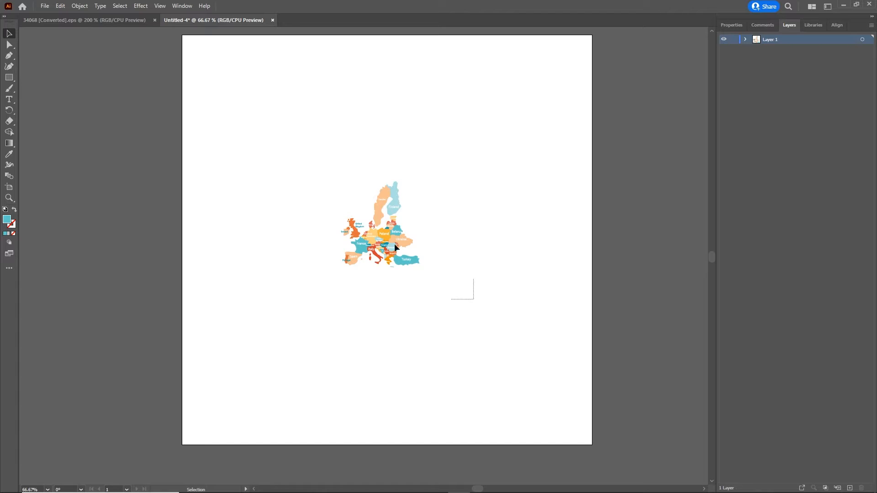
left_click_drag(393, 243, 288, 136)
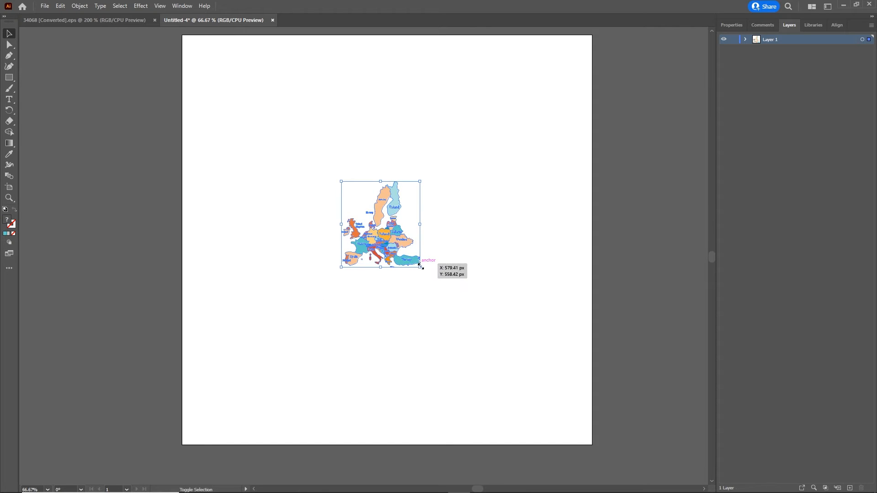
left_click_drag(420, 266, 603, 396)
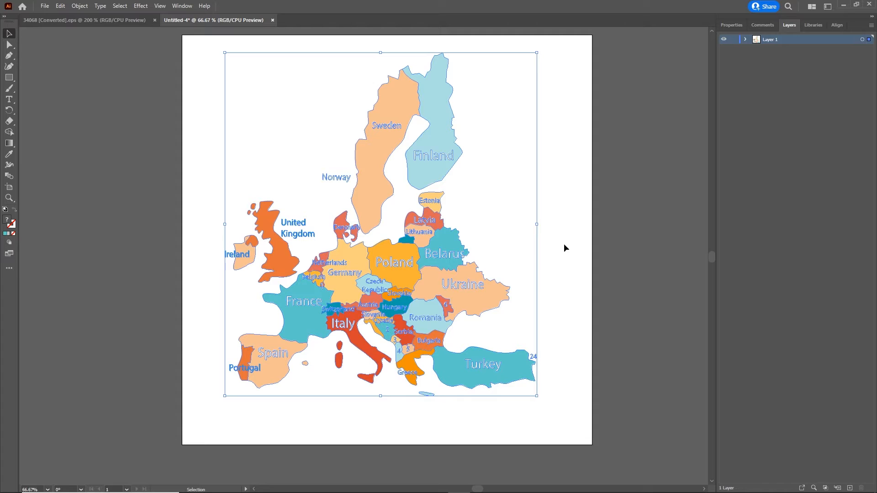
left_click(582, 243)
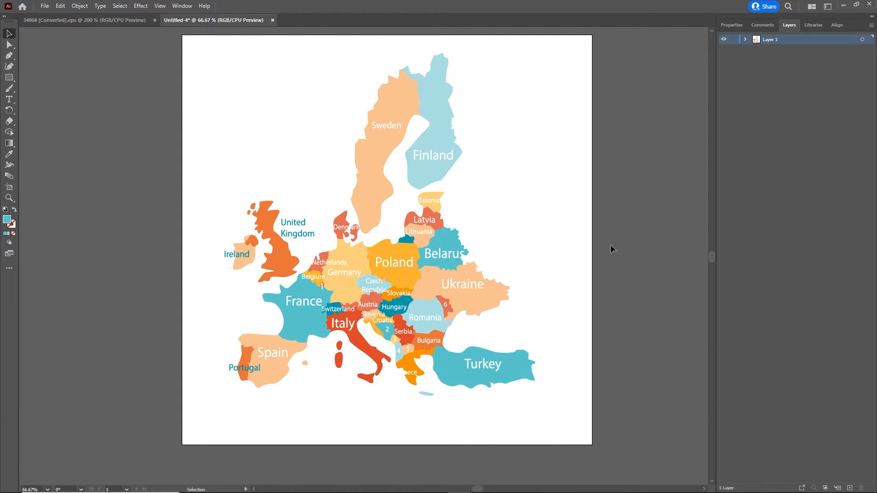
left_click(746, 40)
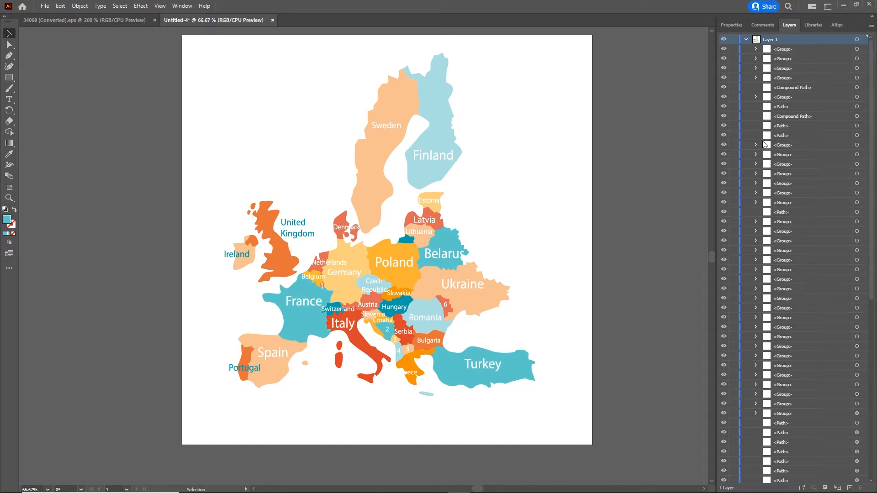
- Create a blank 1000 × 1000 px HTML5 Canvas document at 24 fps, Untitled-3
left_click(746, 40)
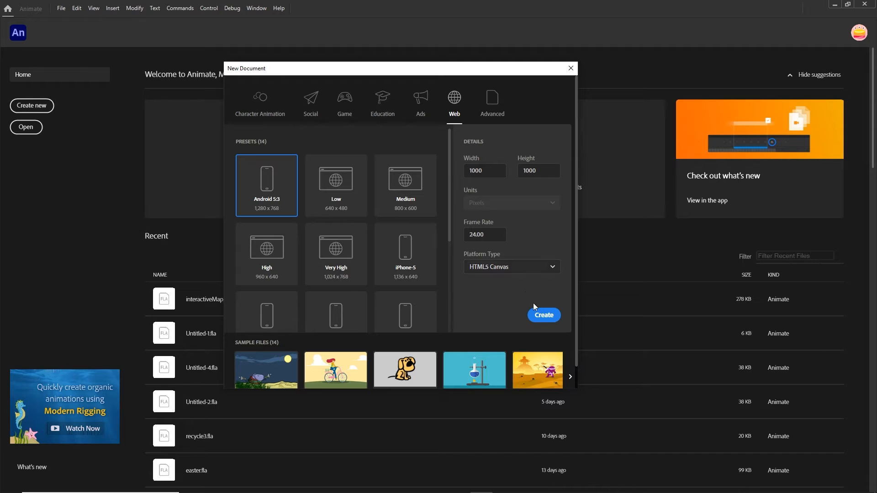
left_click(541, 317)
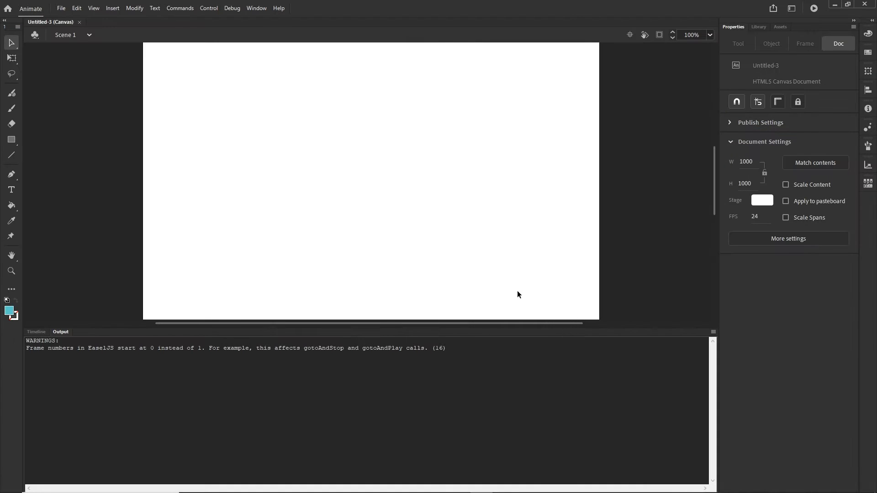
- Import worldMap.ai from the tutorial's illustrator folder onto the Untitled-3 stage
left_click(324, 484)
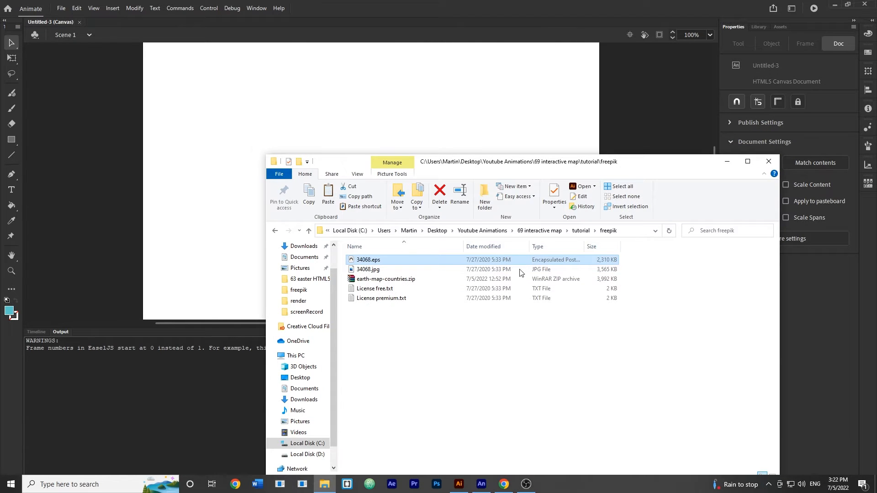
left_click(581, 230)
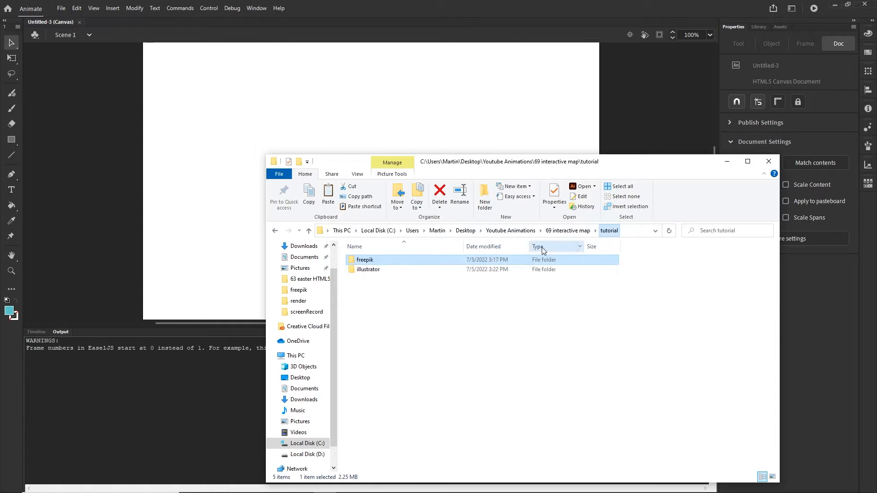
double_click(370, 269)
left_click(376, 260)
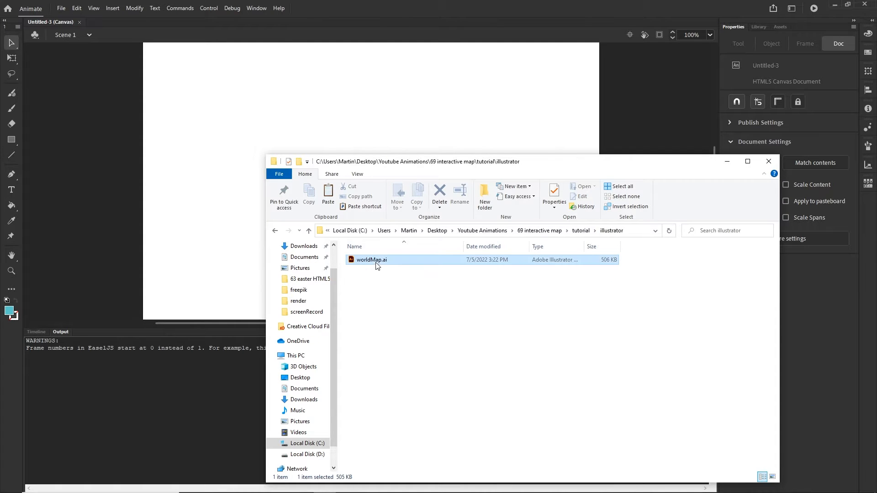
left_click_drag(374, 262, 313, 123)
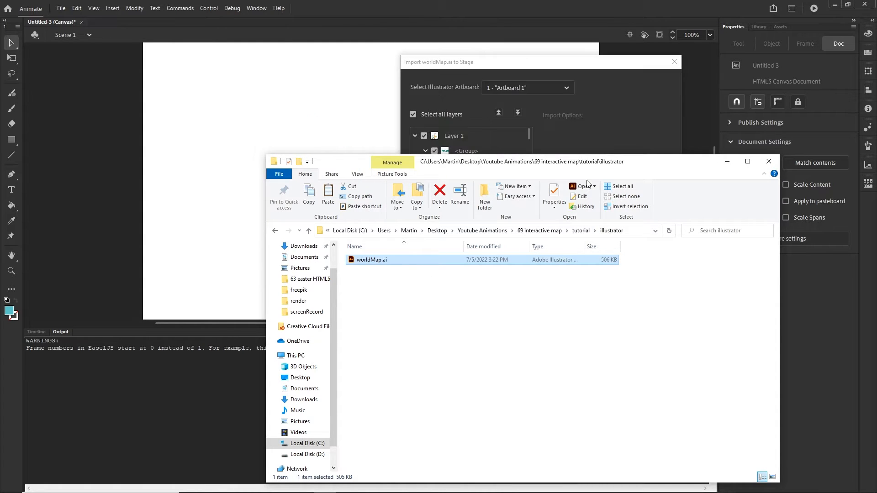
left_click(609, 145)
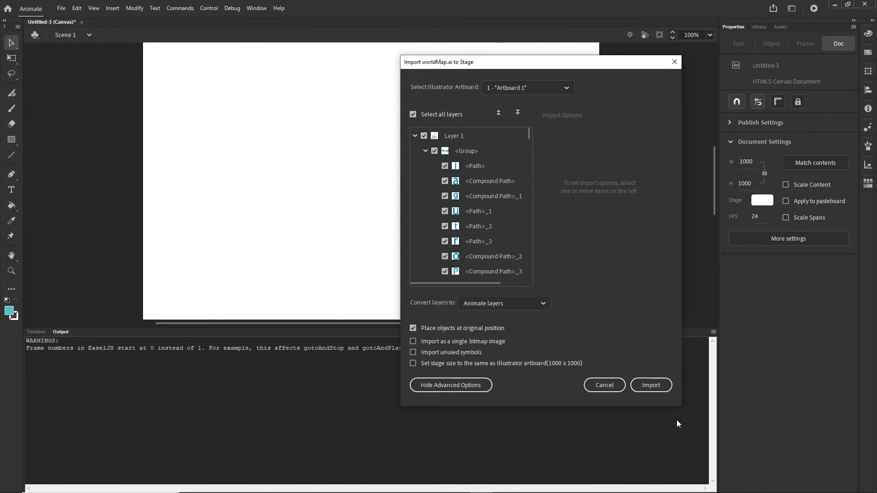
left_click(652, 386)
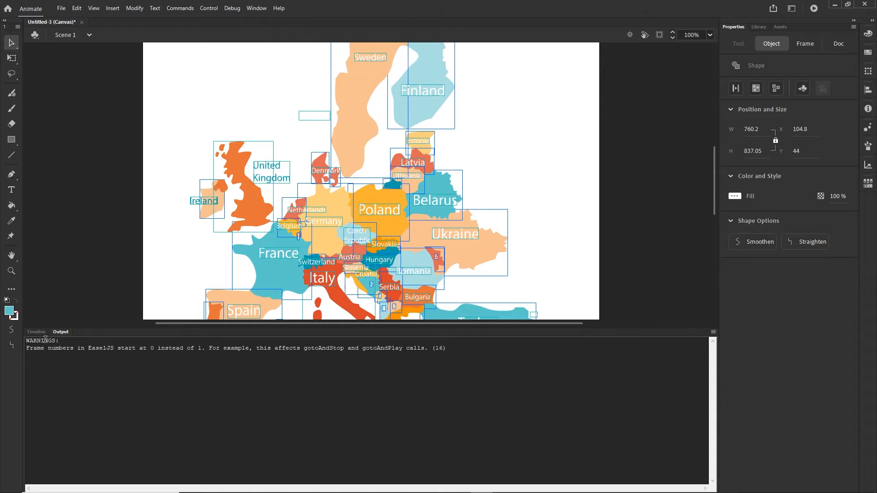
- Deselect the imported map and keep the stage background colour white
left_click(41, 333)
scroll(372, 253, "down", 3)
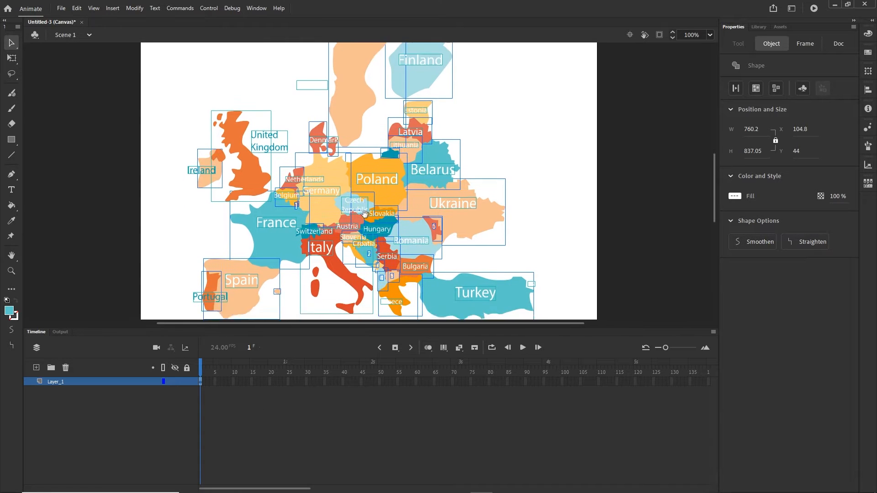
scroll(527, 239, "up", 1)
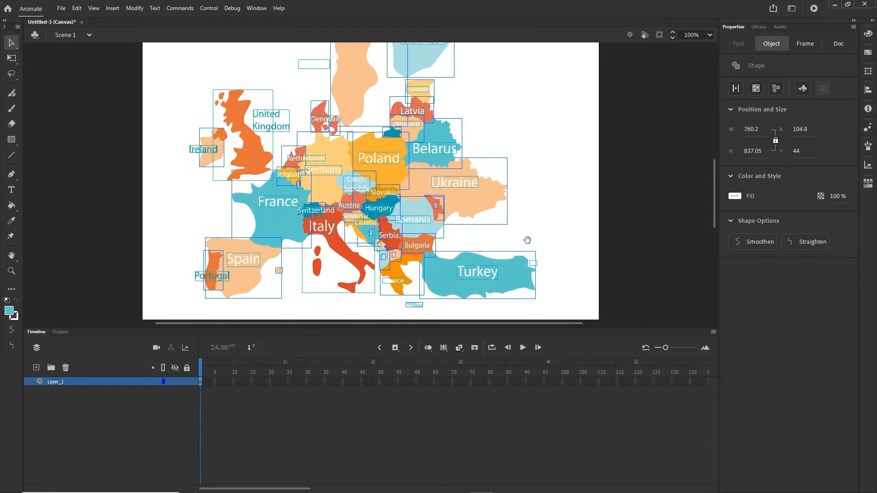
left_click(644, 214)
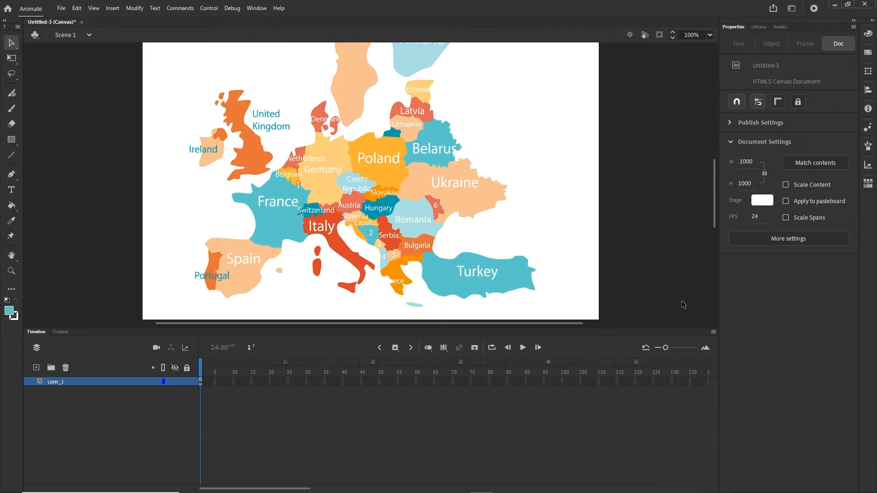
left_click(768, 199)
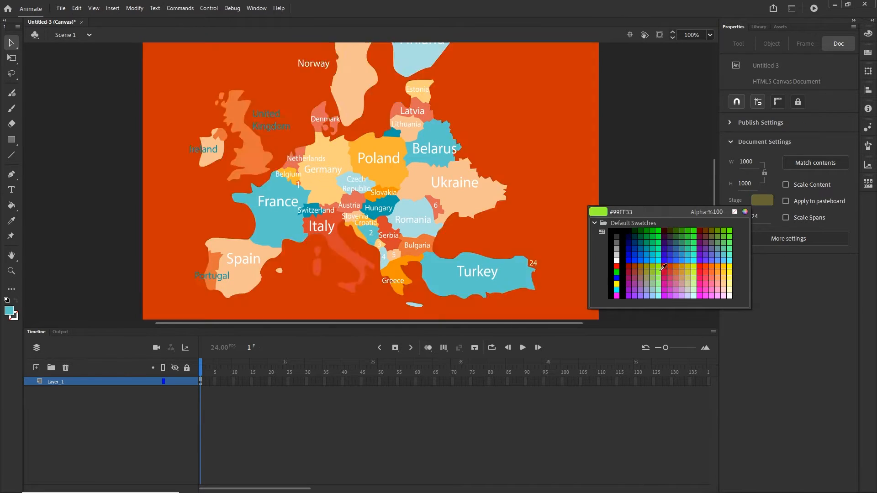
left_click(617, 259)
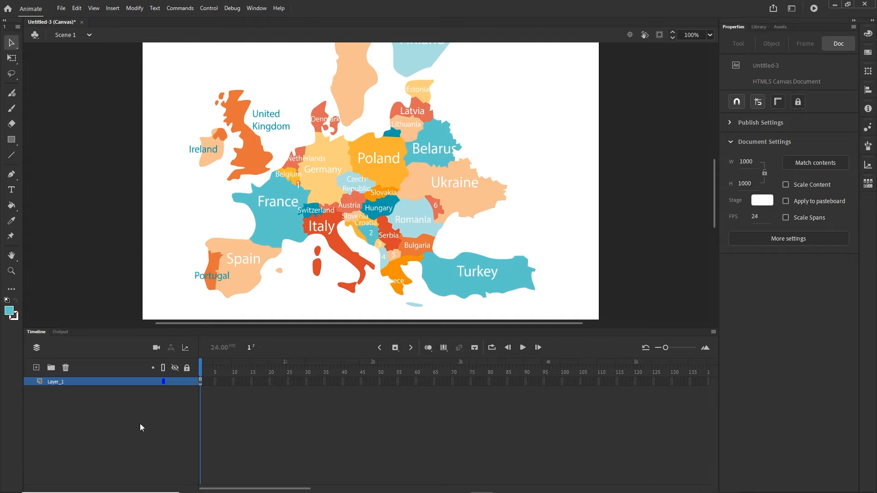
- Duplicate Layer_1 into Layer_1_copy and select all of the copied map
left_click(57, 384)
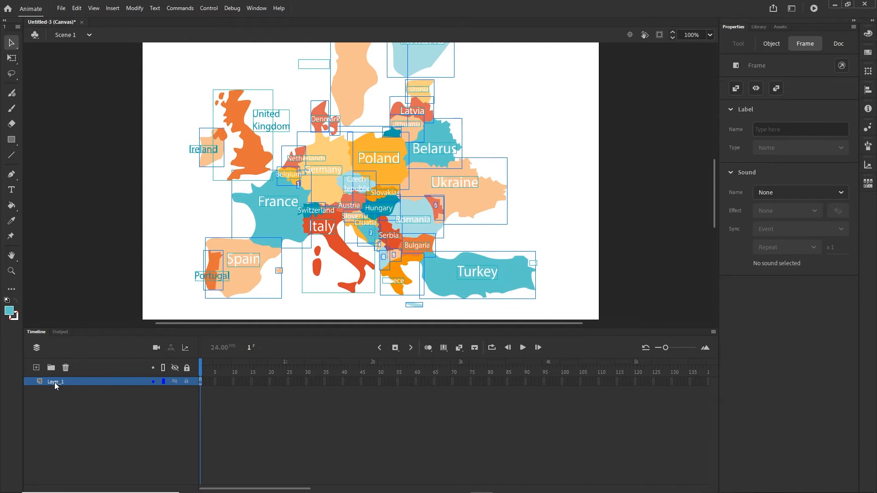
right_click(55, 383)
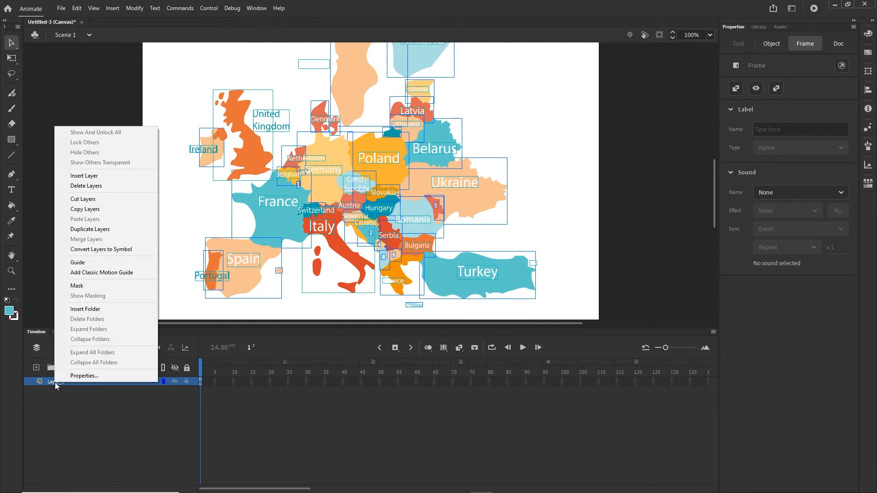
left_click(90, 229)
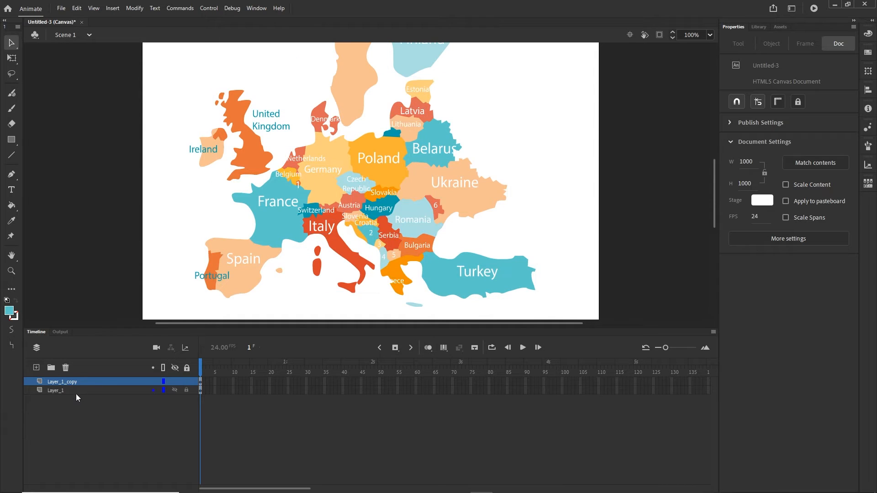
left_click(72, 381)
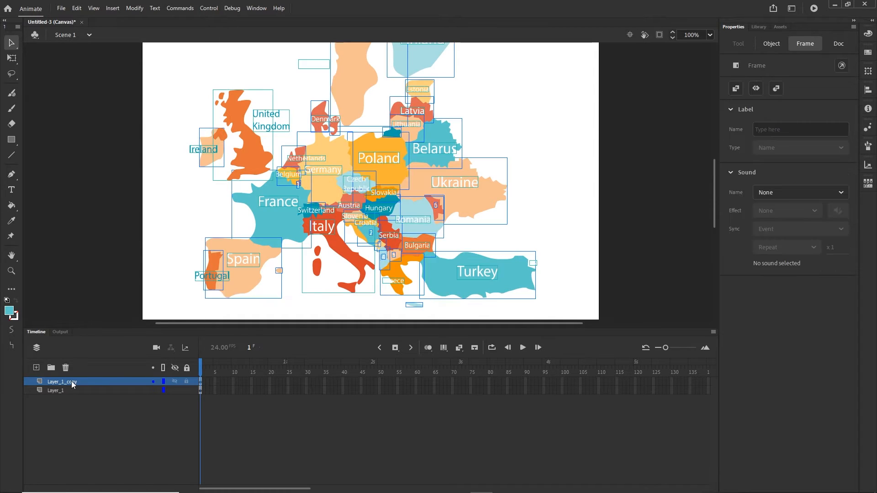
- Convert Layer_1_copy's map into one 760 × 837 bitmap, test-moving it and undoing
left_click(136, 9)
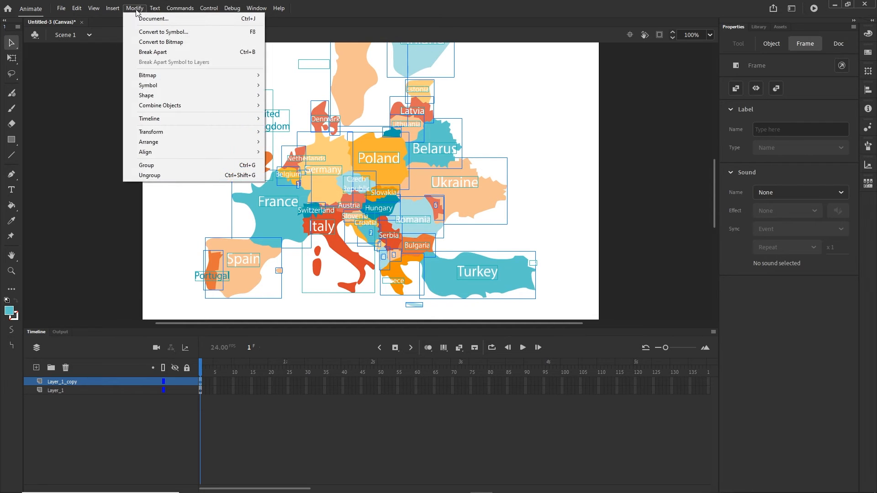
left_click(172, 44)
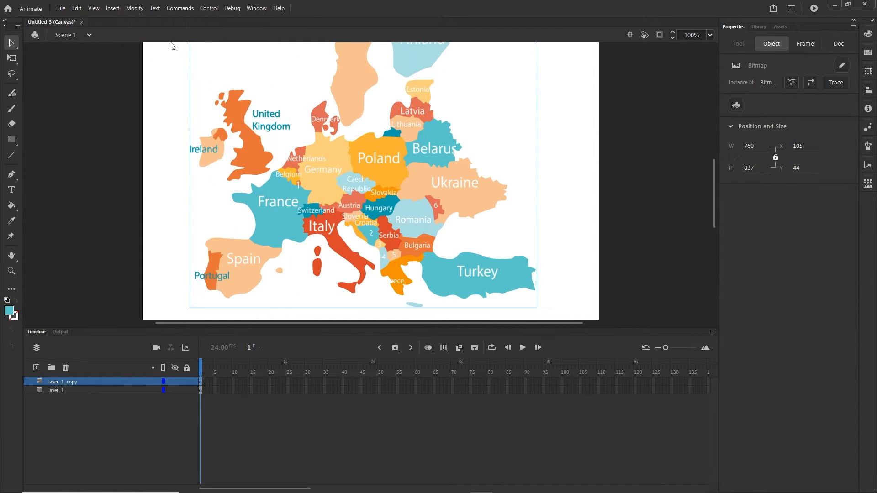
left_click(125, 455)
left_click(362, 172)
left_click_drag(362, 172, 282, 133)
key("ctrl+z")
- Hide the bitmap layer and inspect the Spain and Italy objects on the vector map
left_click(176, 383)
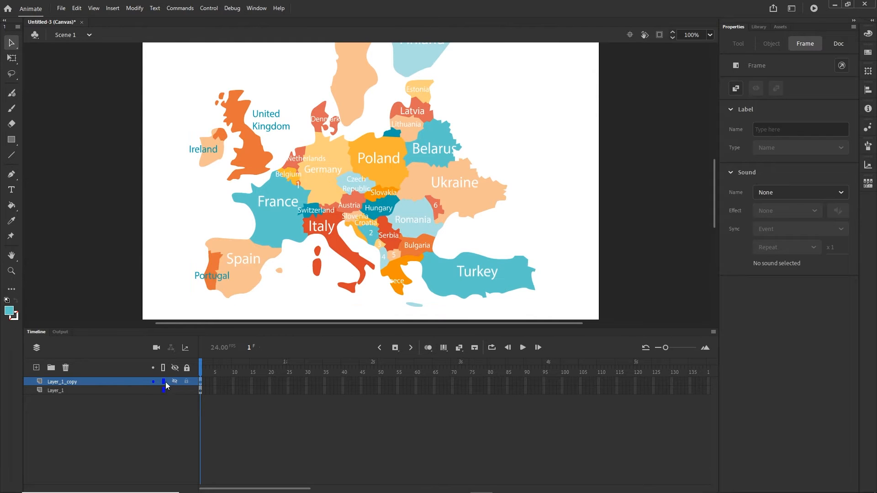
left_click(234, 264)
left_click(241, 280)
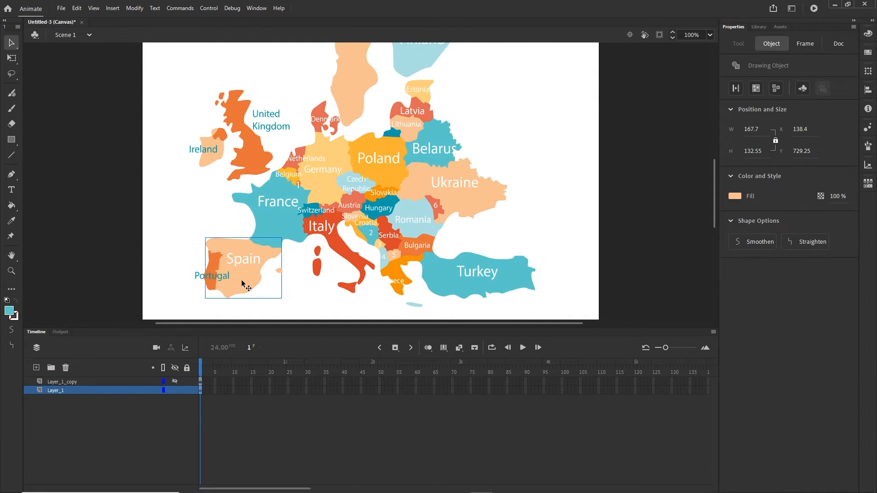
left_click(343, 246)
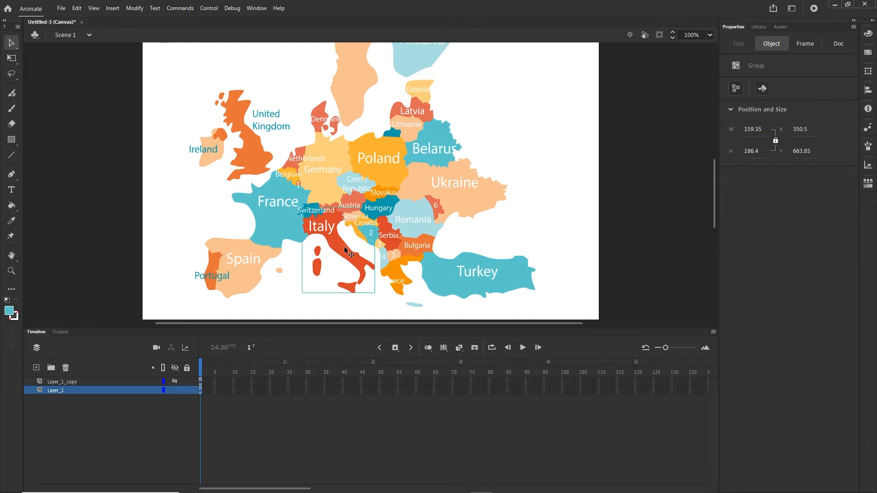
- Compare the bitmap copy alone by toggling layer visibility, then restore both layers
left_click(174, 381)
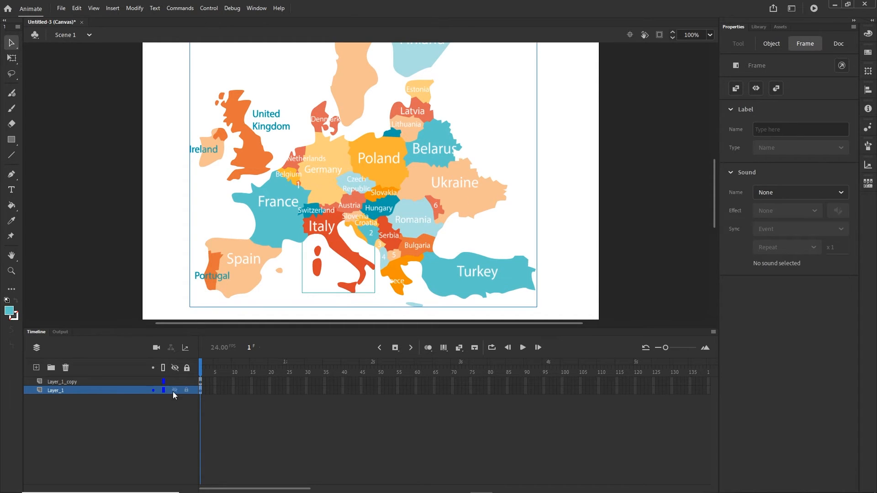
left_click(174, 390)
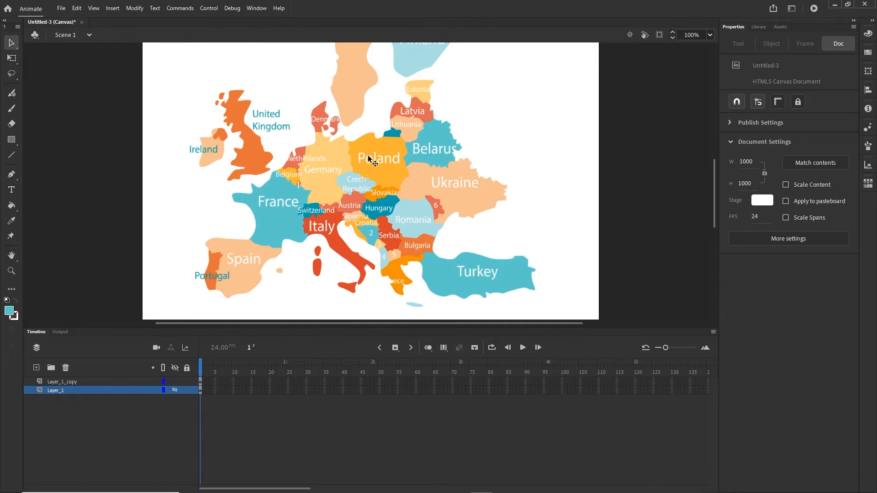
left_click(345, 189)
left_click_drag(367, 188, 326, 155)
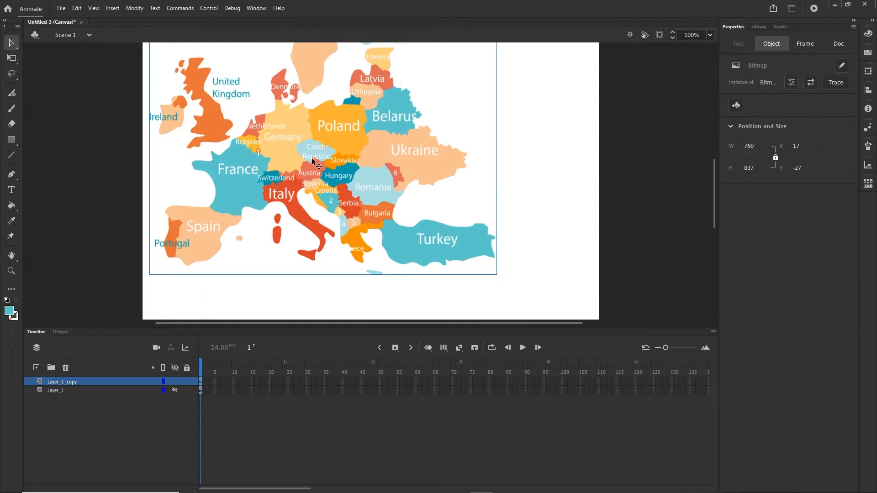
key("ctrl+z")
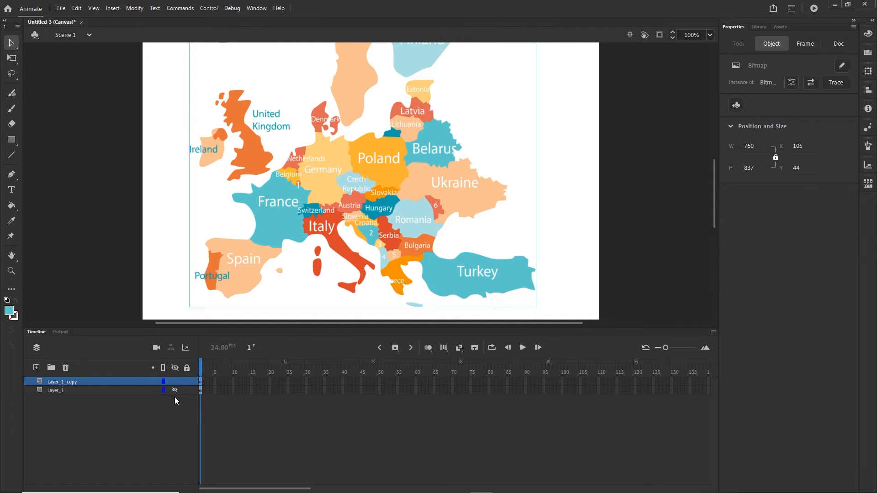
left_click(175, 382)
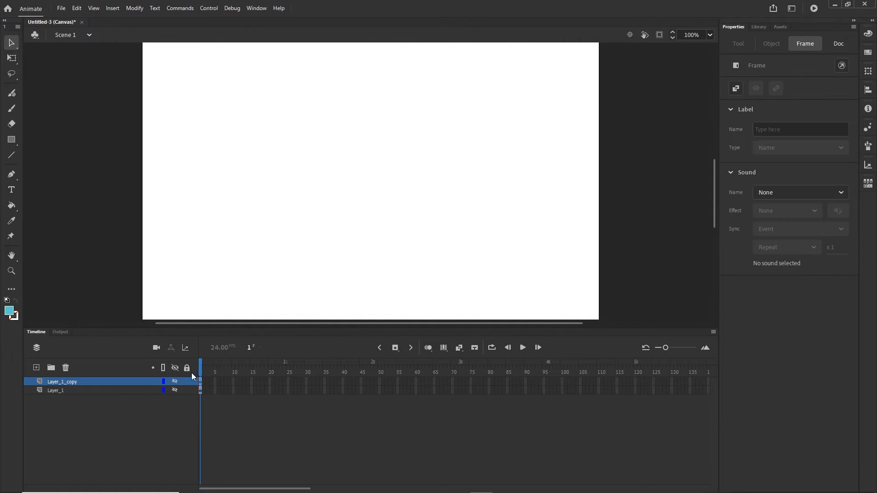
left_click(174, 390)
left_click(175, 382)
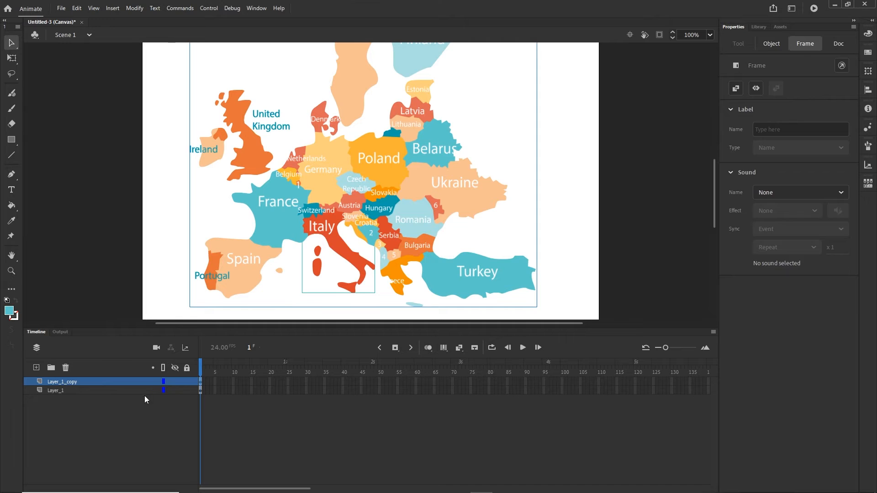
- Move Layer_1_copy below Layer_1 and lock it
left_click(73, 384)
left_click_drag(72, 382, 73, 394)
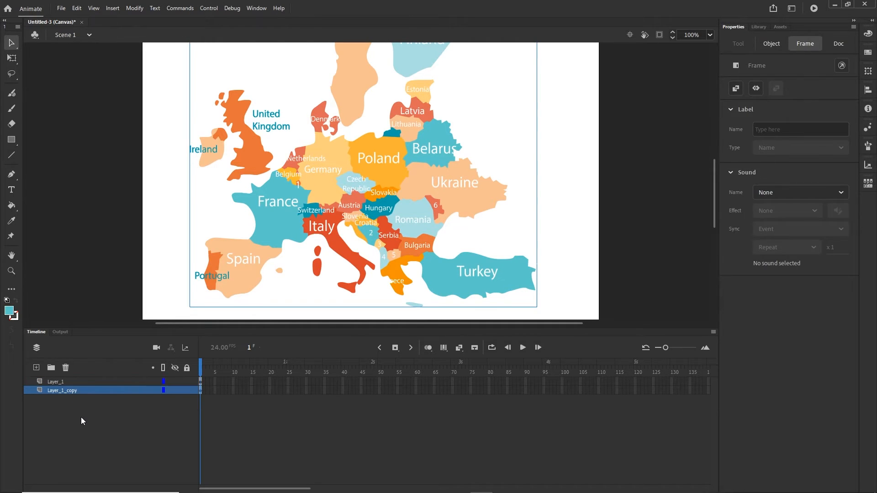
left_click(81, 418)
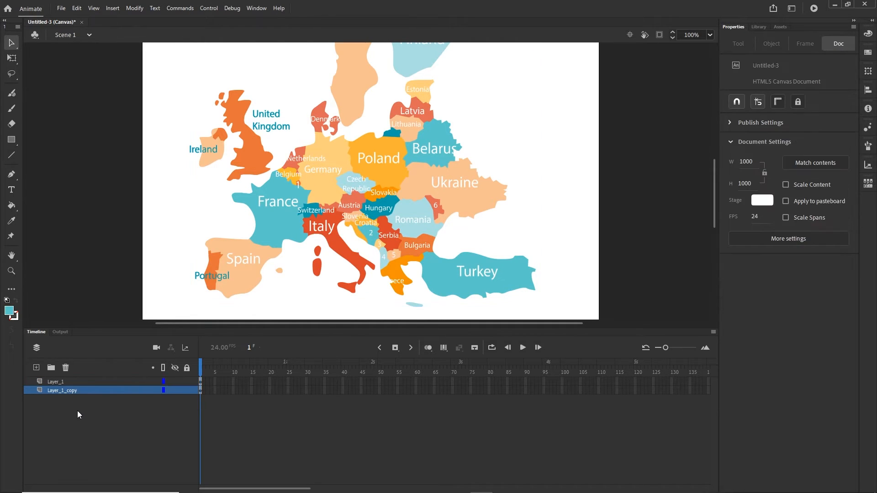
left_click(186, 390)
- Zoom in on Spain and Portugal and test-move the Portugal shape, then undo
scroll(218, 287, "up", 2)
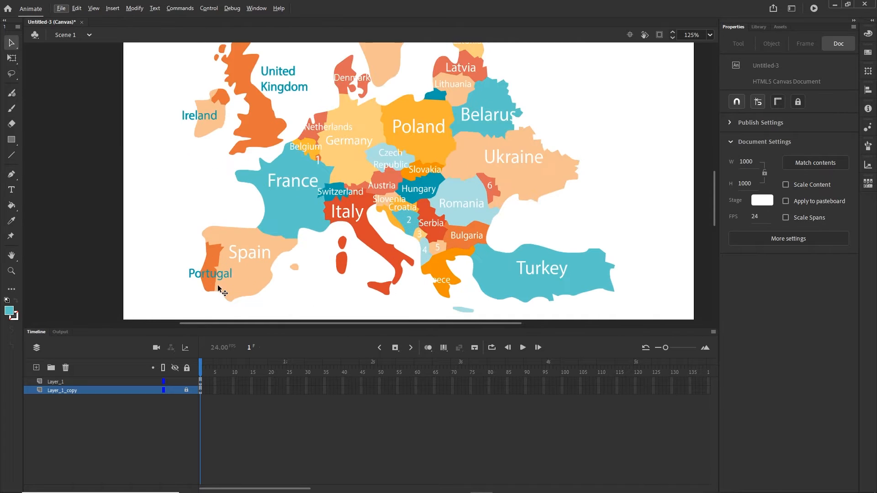
scroll(223, 290, "up", 3)
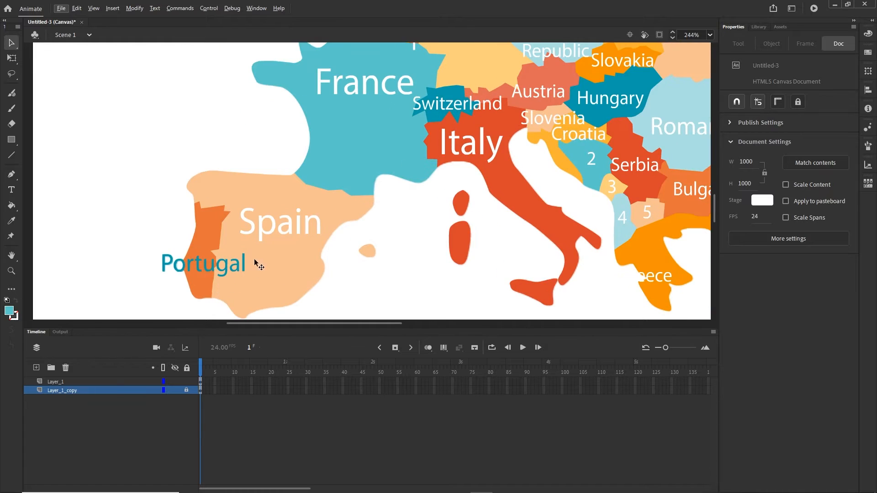
left_click_drag(273, 252, 312, 243)
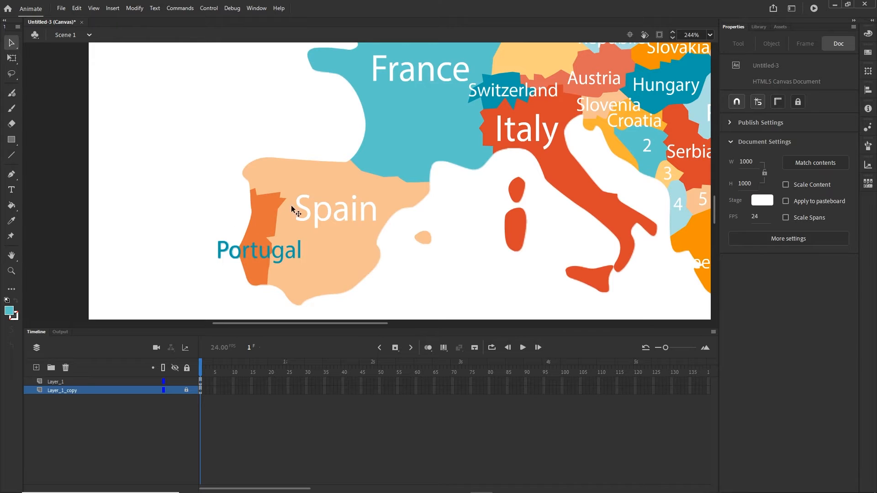
left_click(264, 218)
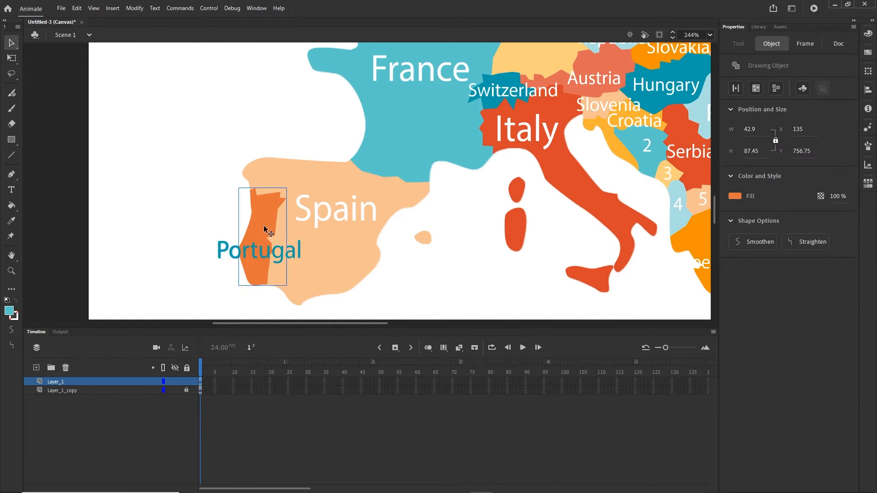
left_click_drag(255, 207, 235, 177)
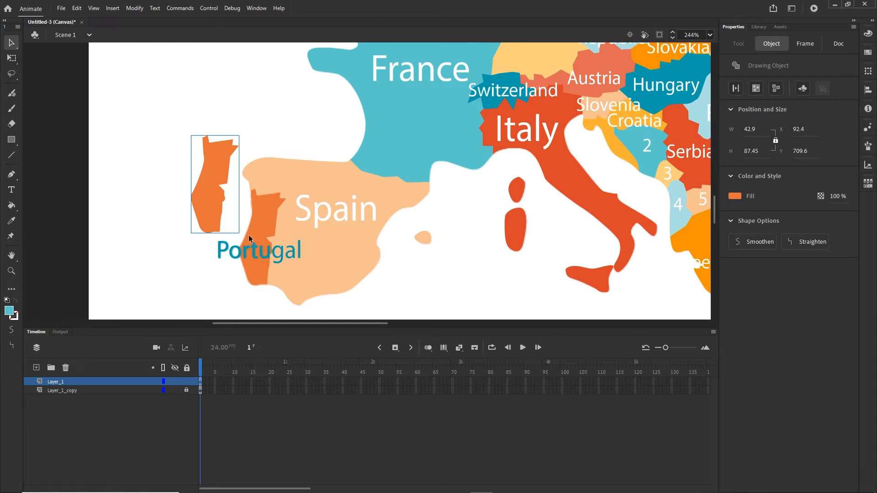
key("ctrl+z")
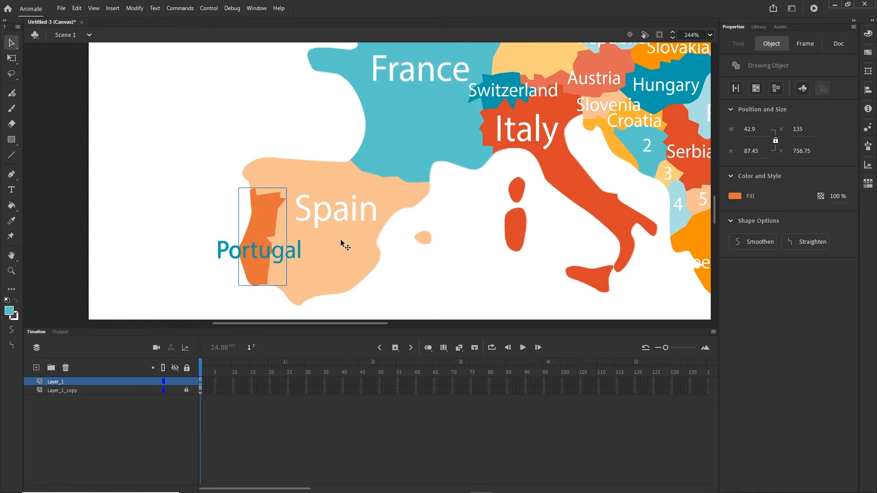
- Select the orange Portugal shape together with its Portugal label
scroll(270, 252, "up", 3)
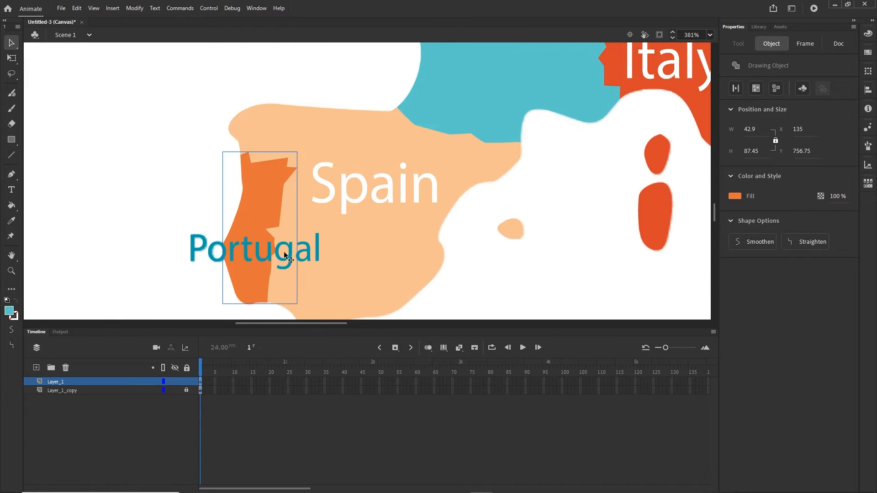
left_click(358, 282)
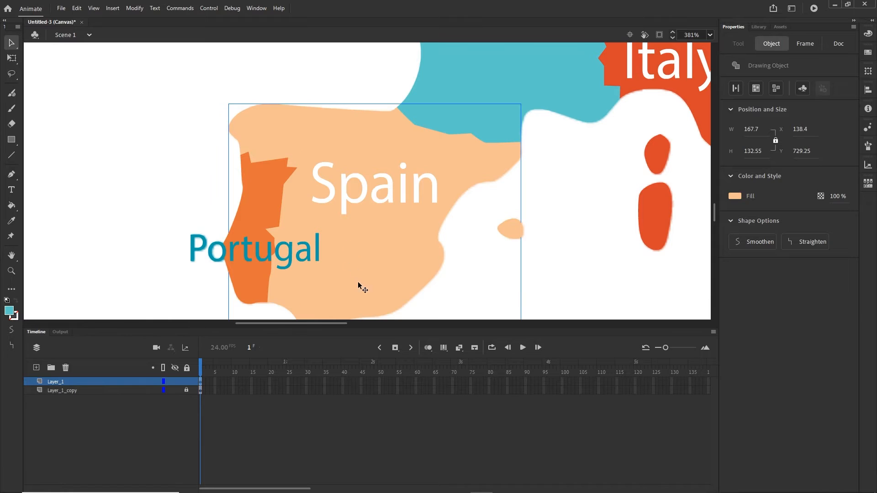
left_click(270, 212)
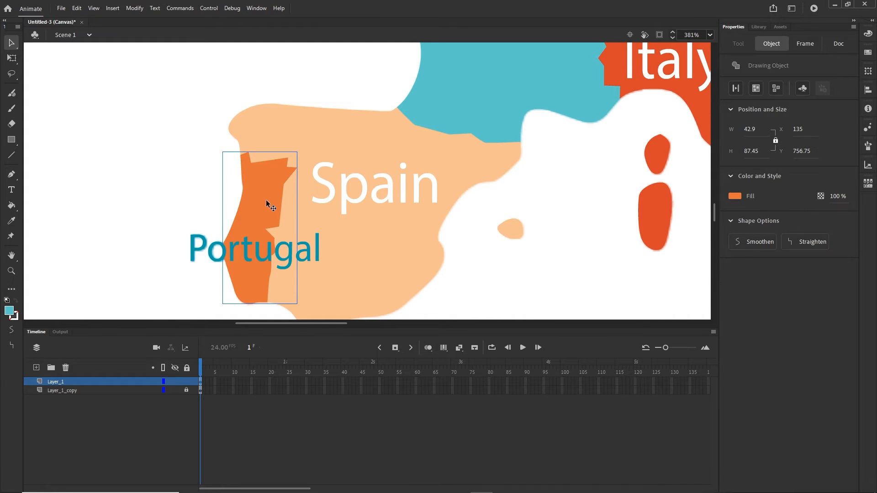
left_click(203, 245, "shift")
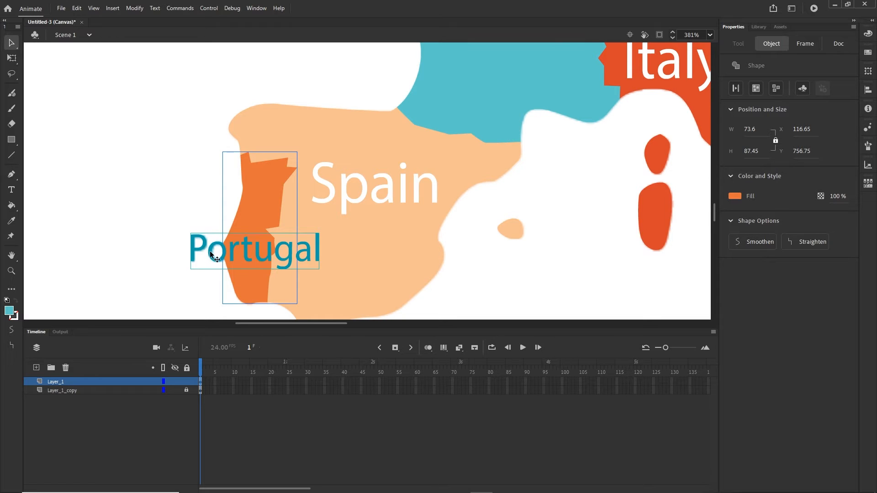
- Convert Portugal and its label into a Button symbol, Symbol 1
left_click(135, 8)
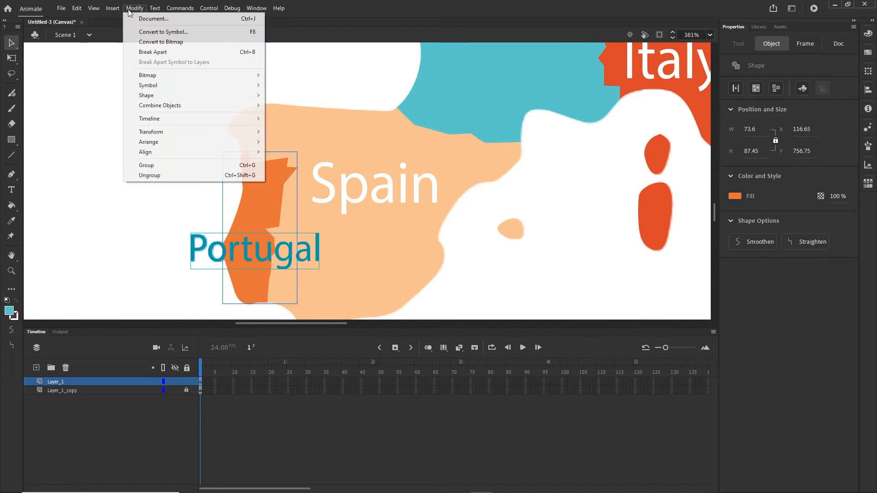
left_click(151, 32)
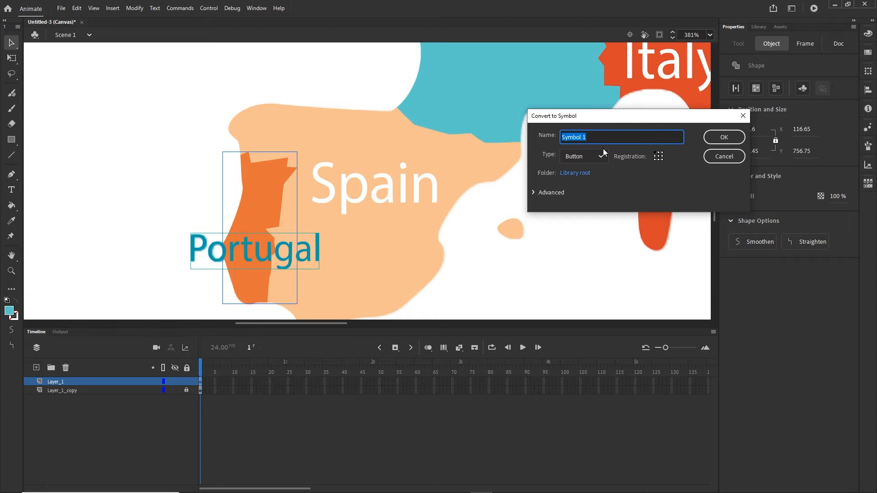
left_click(732, 138)
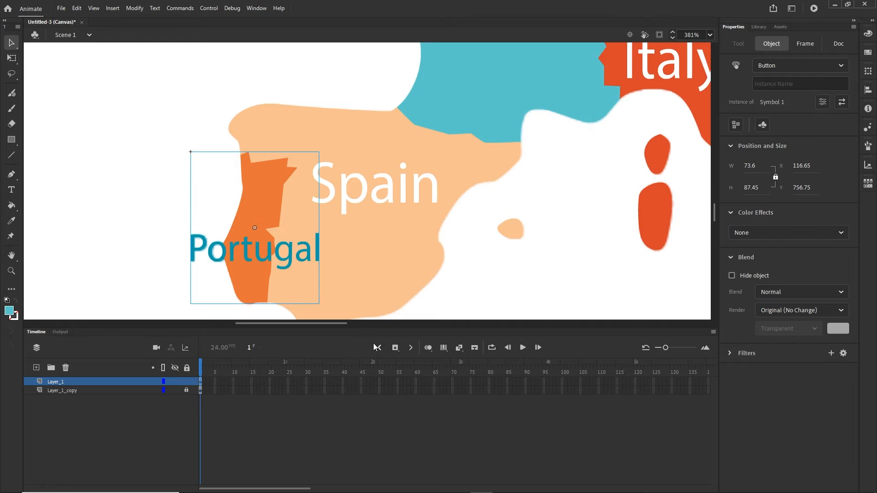
- Convert the Spain label and shape into a Button symbol with F8
left_click(392, 197)
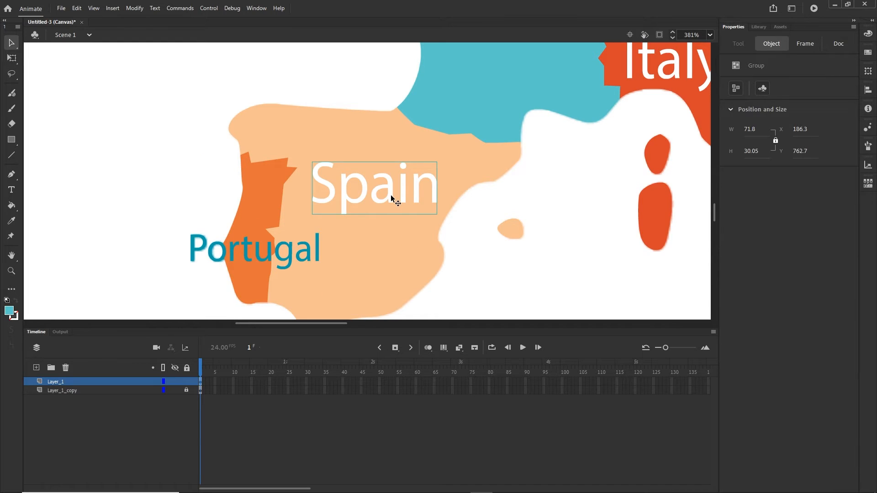
left_click(388, 245)
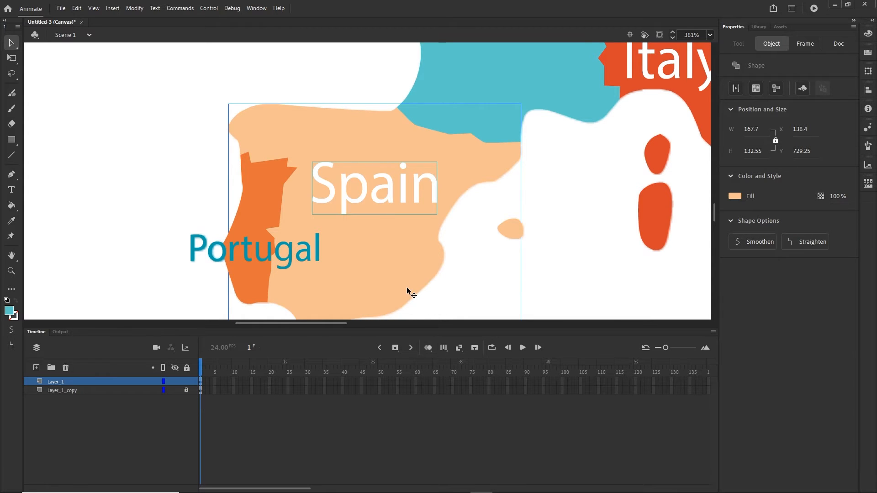
key("F8")
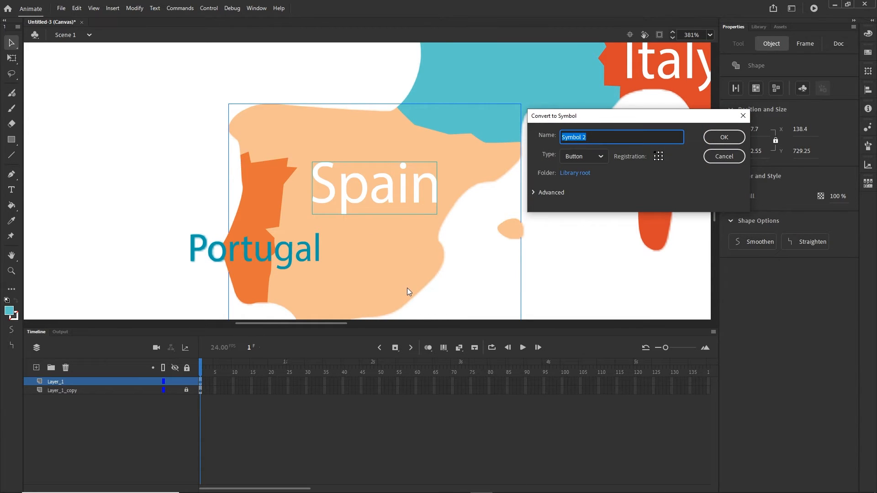
key("Return")
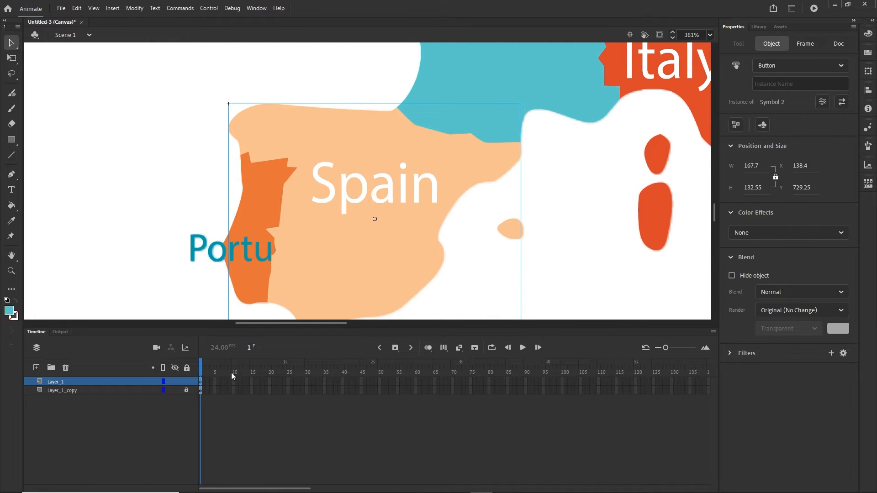
- Toggle Layer_1 visibility to compare the vector map against the bitmap copy
left_click(70, 390)
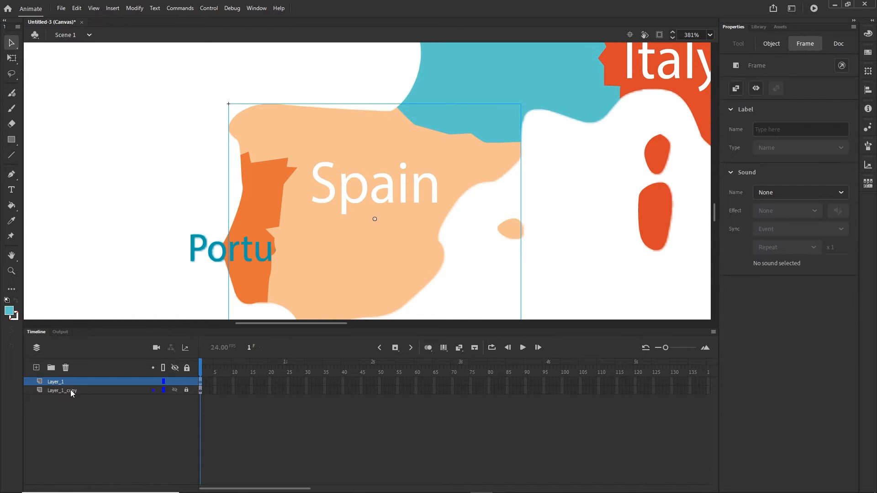
left_click(173, 382)
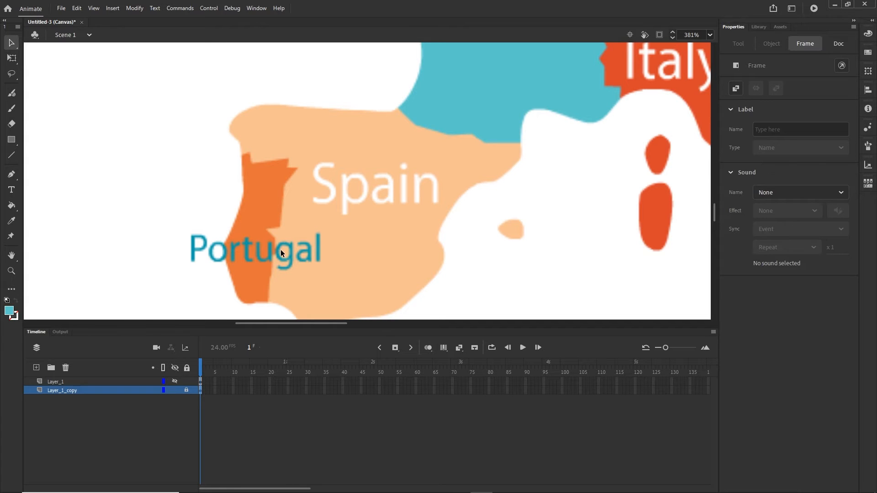
left_click(174, 382)
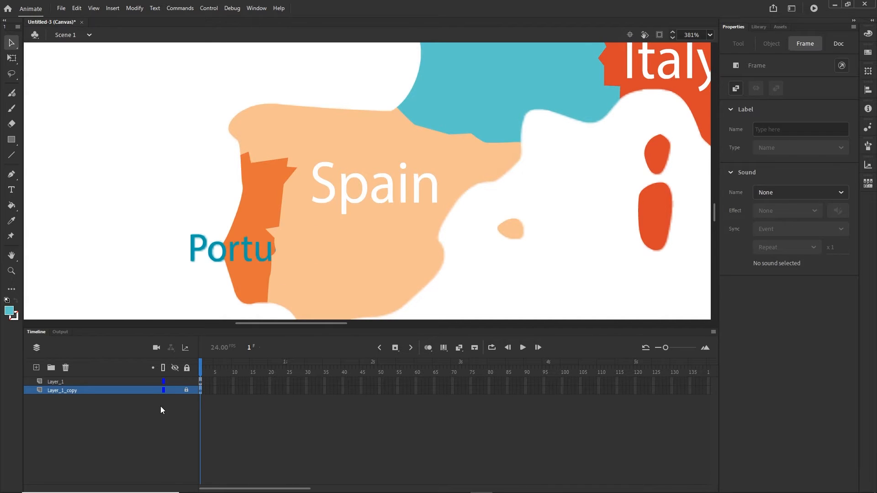
left_click(160, 407)
- Bring the Portugal button in front of Spain with Arrange > Bring to Front
left_click(262, 217)
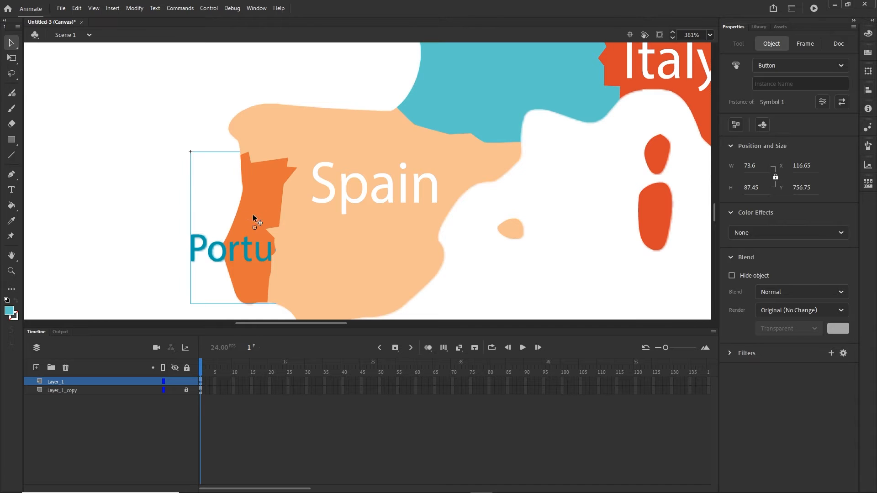
right_click(249, 215)
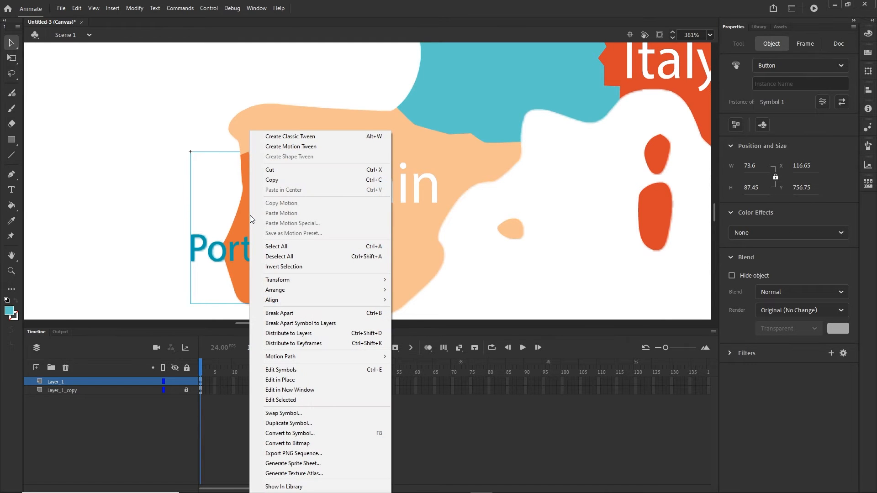
mouse_move(352, 288)
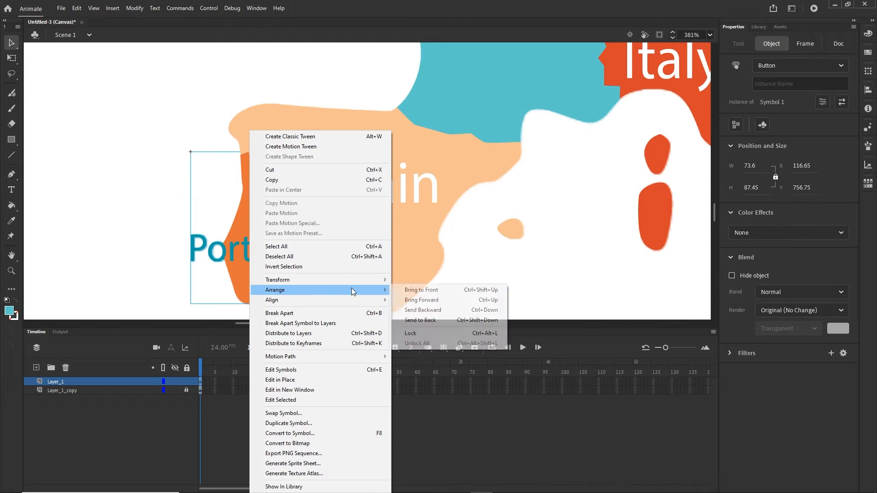
left_click(416, 292)
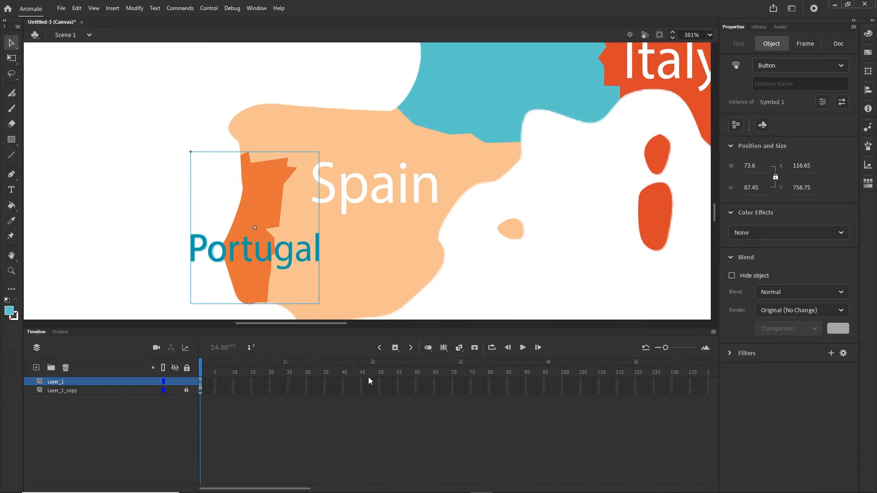
left_click(338, 415)
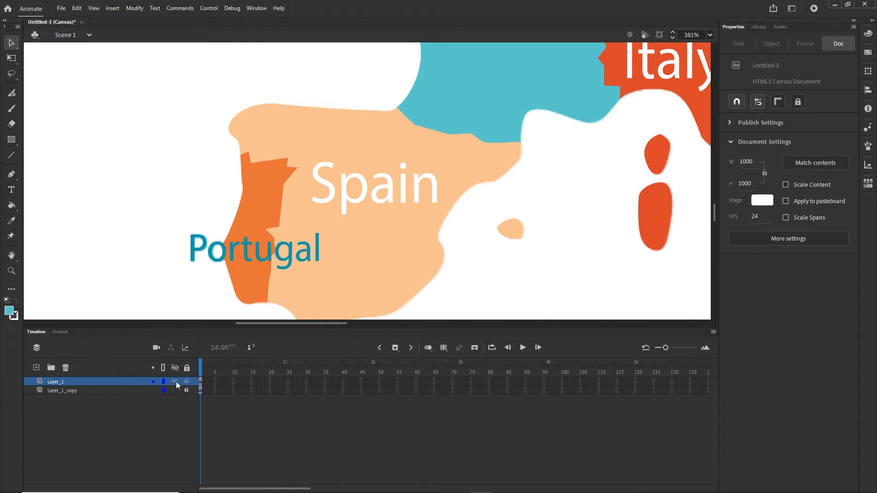
- Toggle Layer_1 off and on to confirm the full Portugal label shows
left_click(175, 381)
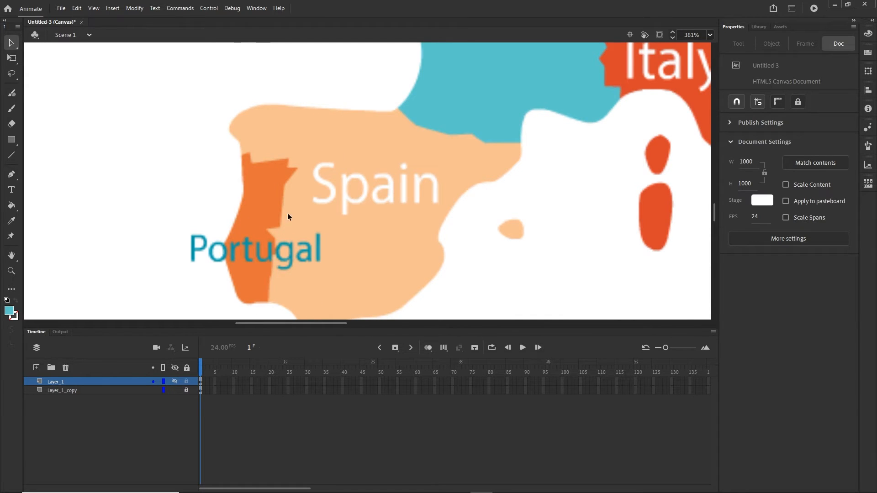
left_click(175, 382)
left_click(175, 382)
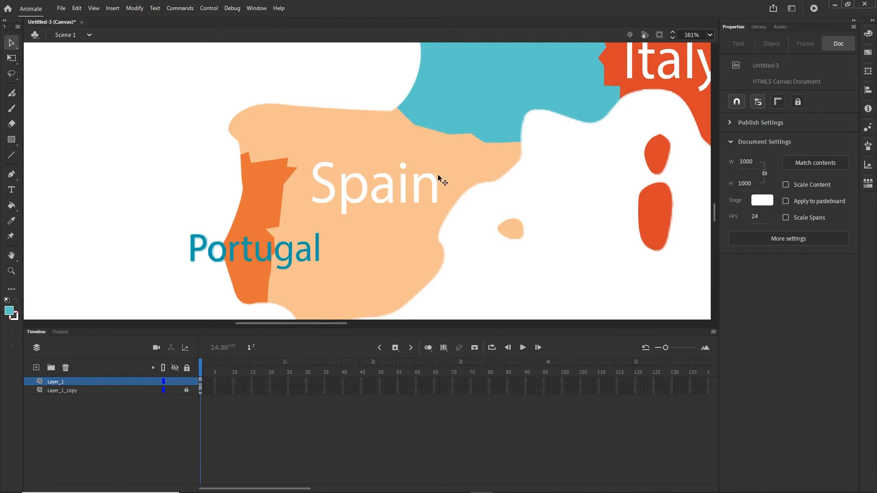
left_click_drag(440, 178, 270, 293)
- Convert the France shape and its label into a Button symbol
scroll(319, 241, "down", 1)
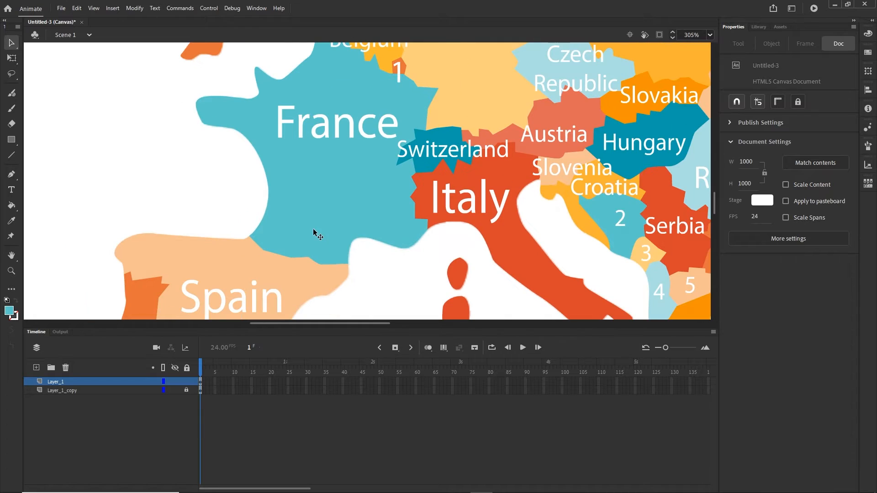
scroll(318, 204, "down", 1)
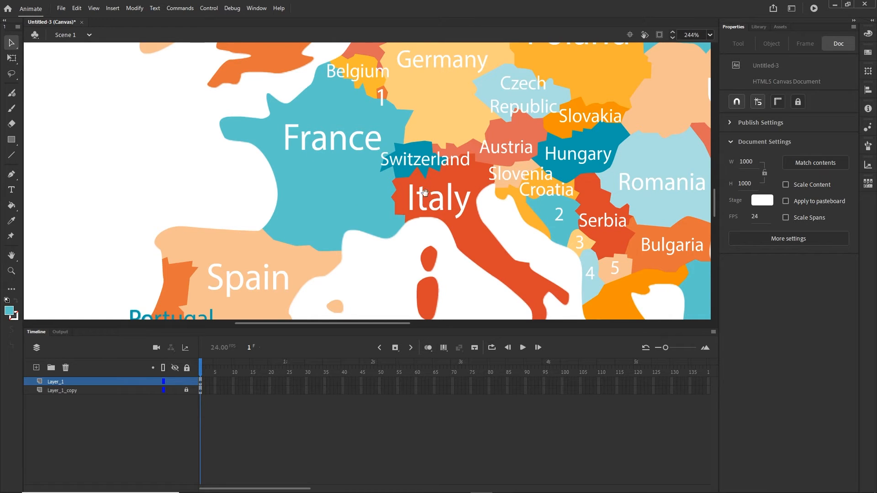
scroll(427, 197, "up", 1)
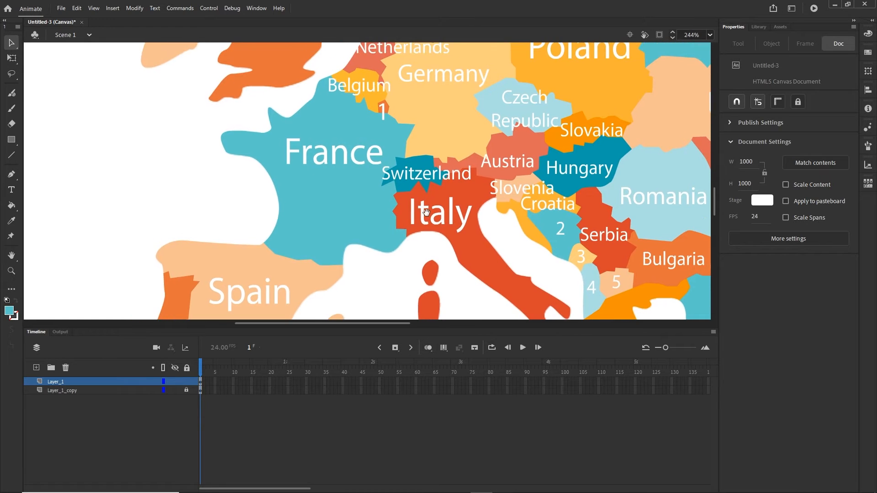
left_click(327, 219)
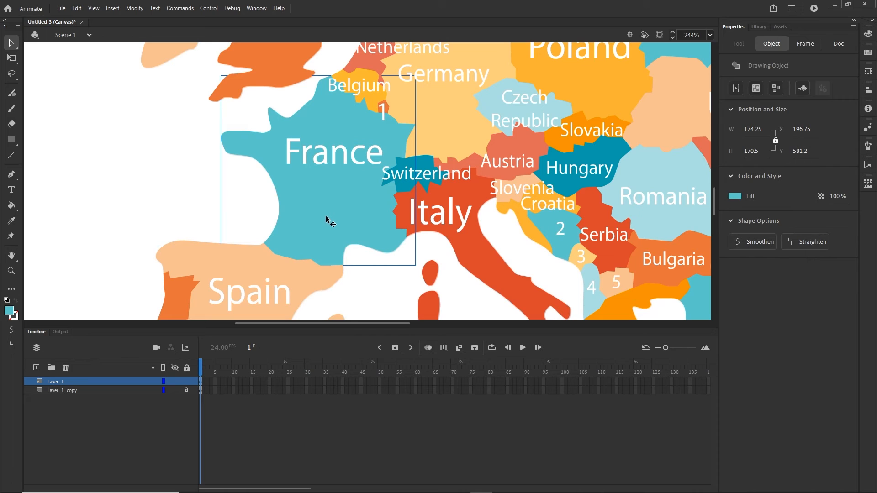
left_click(327, 164)
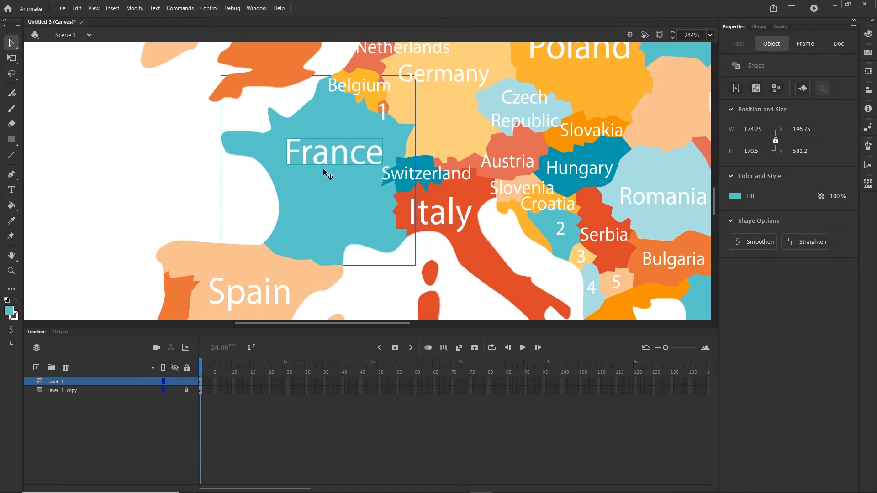
key("F8")
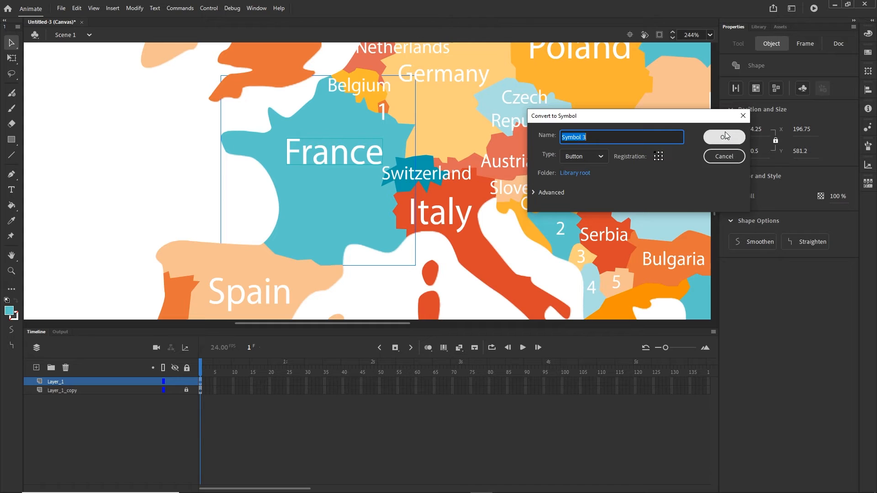
left_click(724, 137)
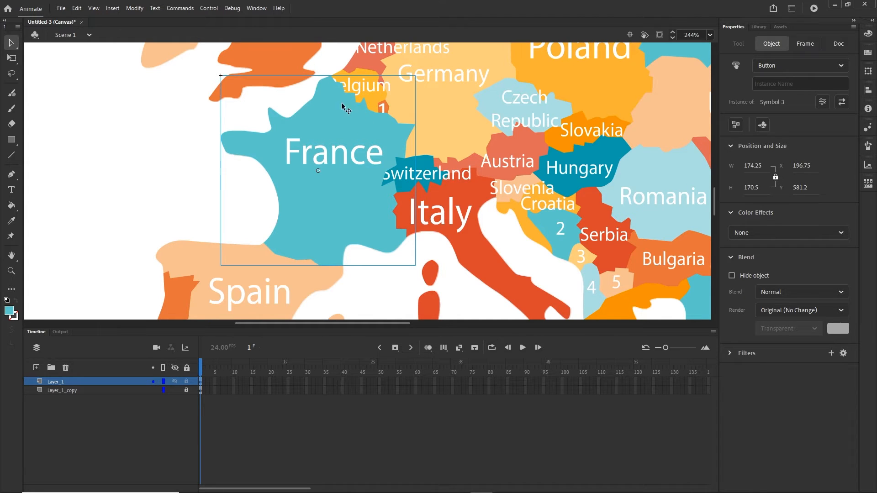
- Toggle Layer_1 visibility to check the new France button
left_click(174, 383)
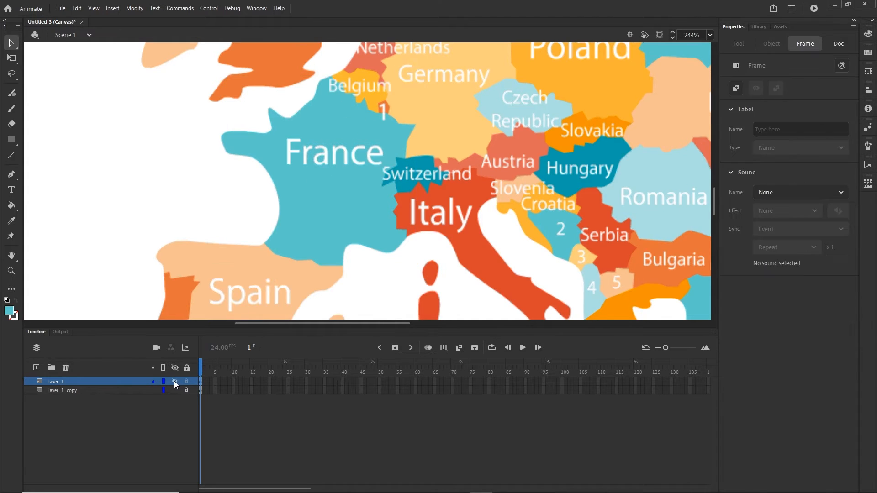
left_click(175, 382)
left_click(176, 383)
left_click(307, 151)
scroll(338, 107, "up", 2)
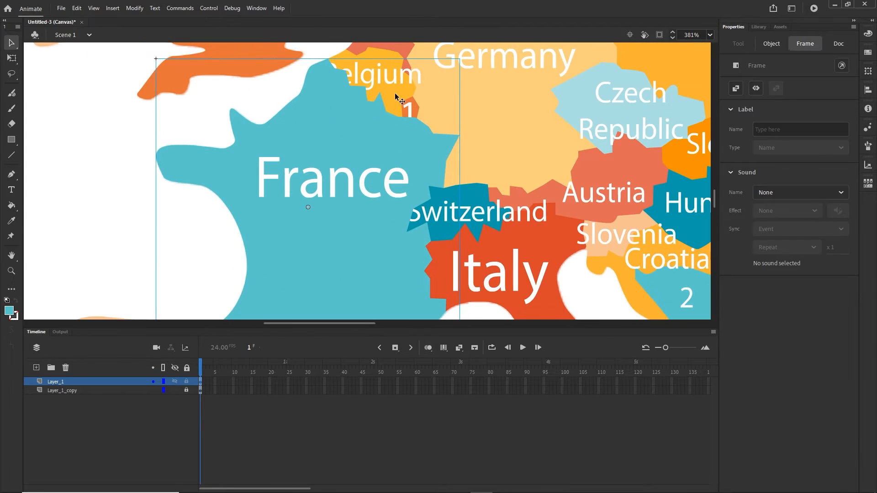
left_click_drag(396, 96, 360, 167)
- Make Belgium and Switzerland, each with its label, into Button symbols
left_click(361, 167)
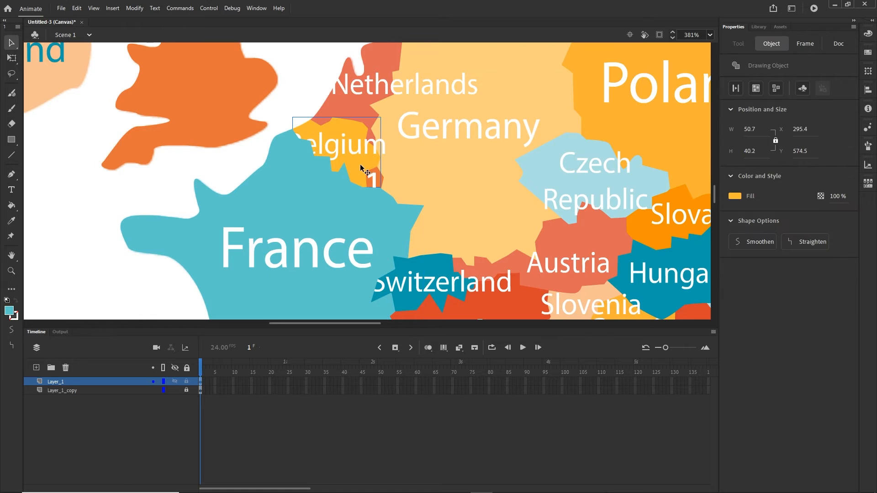
left_click(351, 157, "shift")
key("F8")
key("Return")
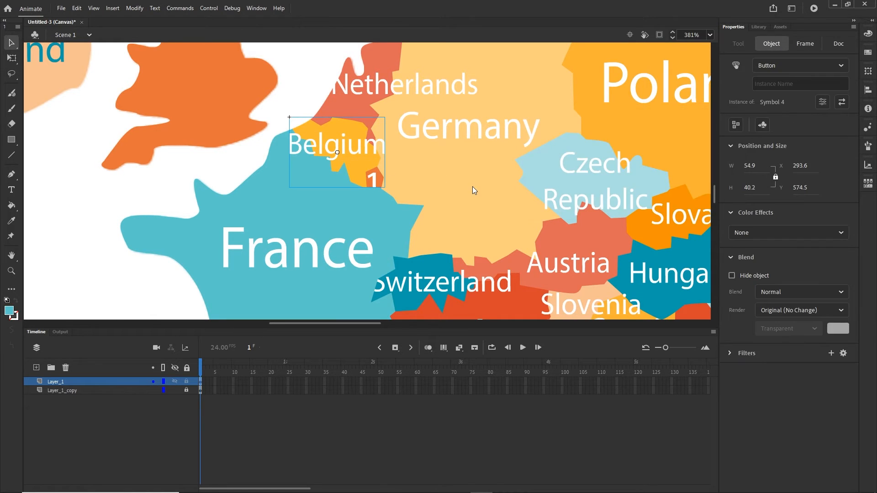
scroll(462, 229, "down", 4)
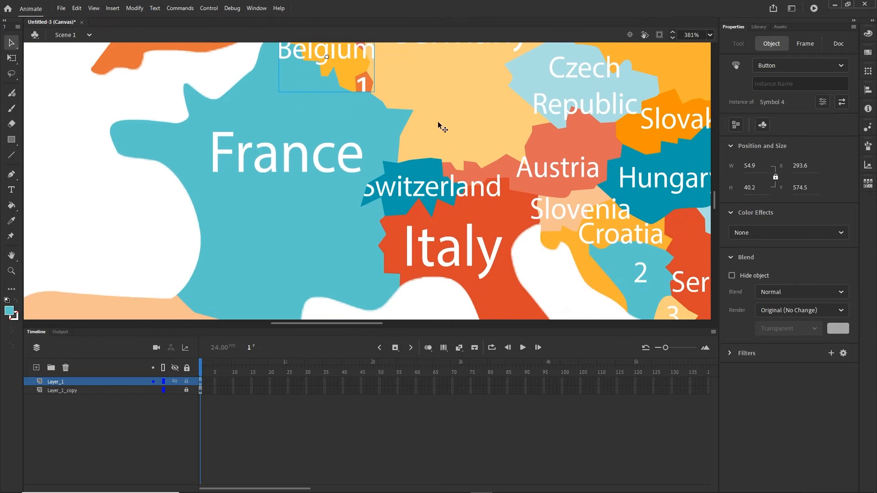
left_click(396, 172)
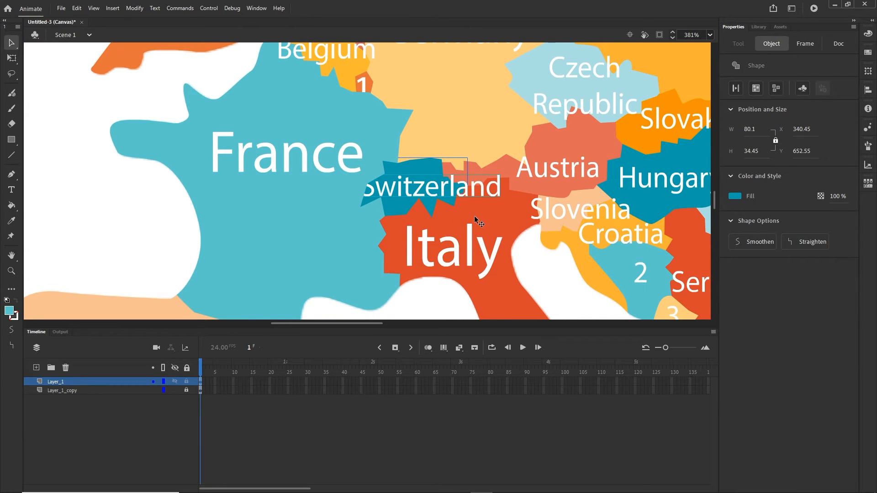
key("F8")
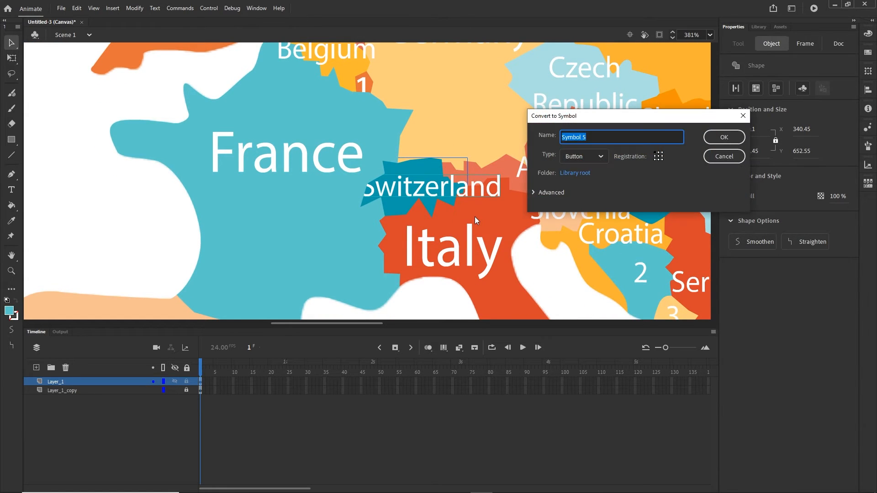
key("Return")
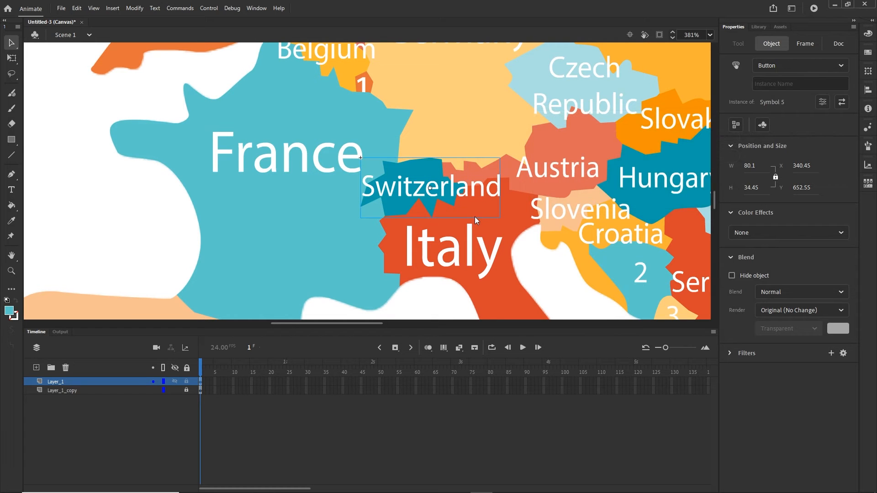
- Convert the Italy group into a Button symbol, Symbol 6
left_click_drag(475, 216, 450, 157)
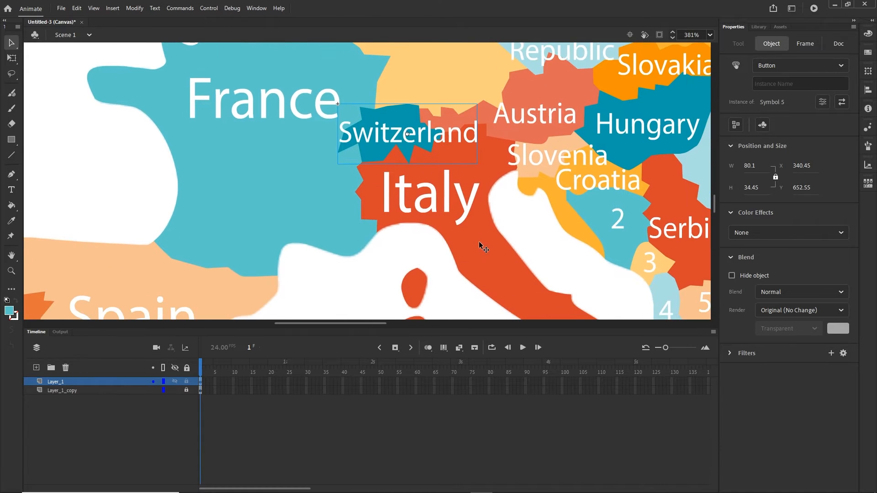
left_click(469, 219)
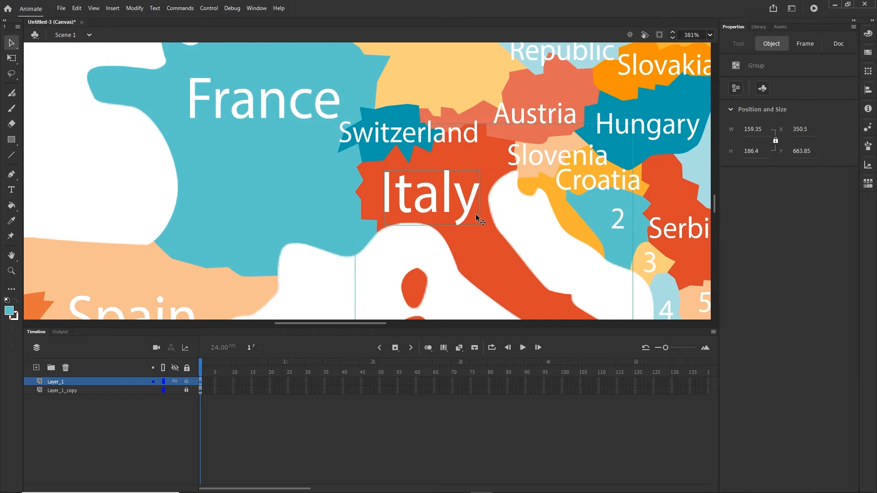
key("F8")
key("Return")
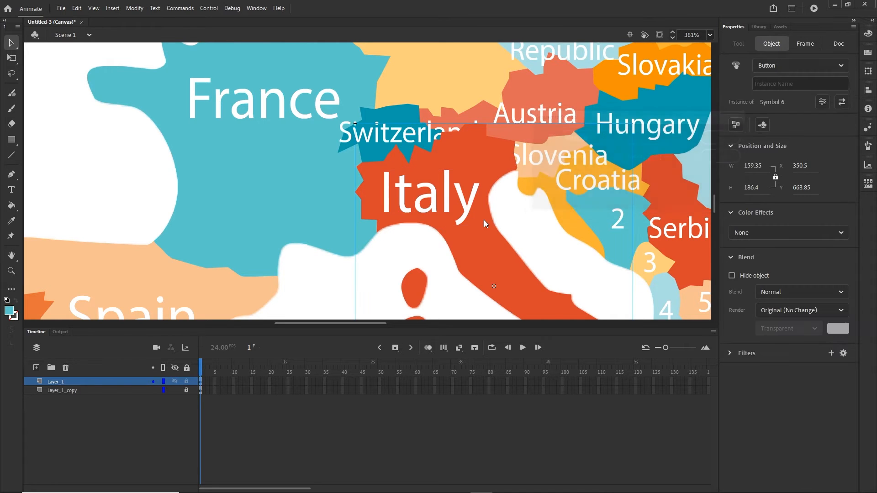
scroll(416, 189, "down", 3)
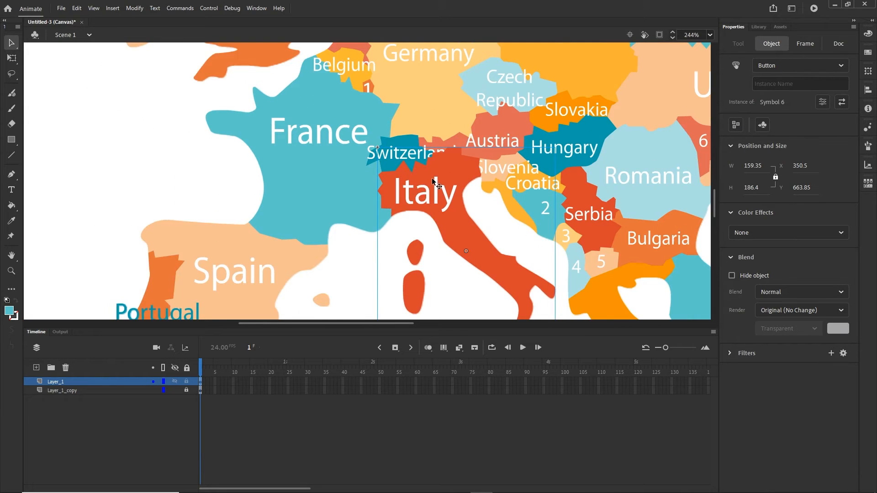
left_click_drag(416, 200, 407, 211)
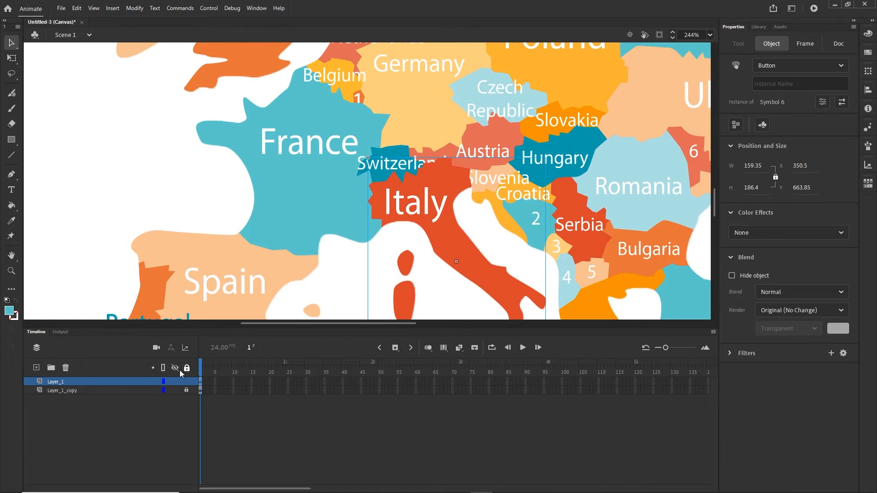
- Toggle Layer_1 visibility repeatedly to compare the Switzerland and Italy labels
left_click(175, 383)
left_click(175, 383)
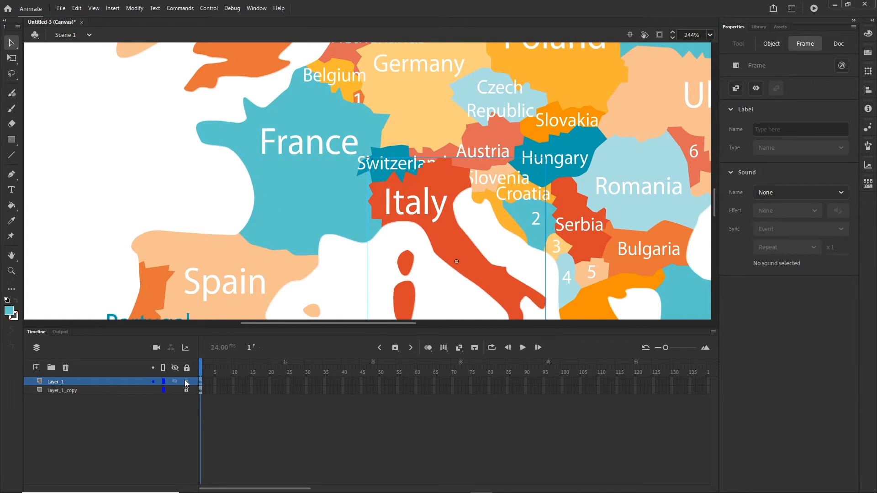
left_click(175, 383)
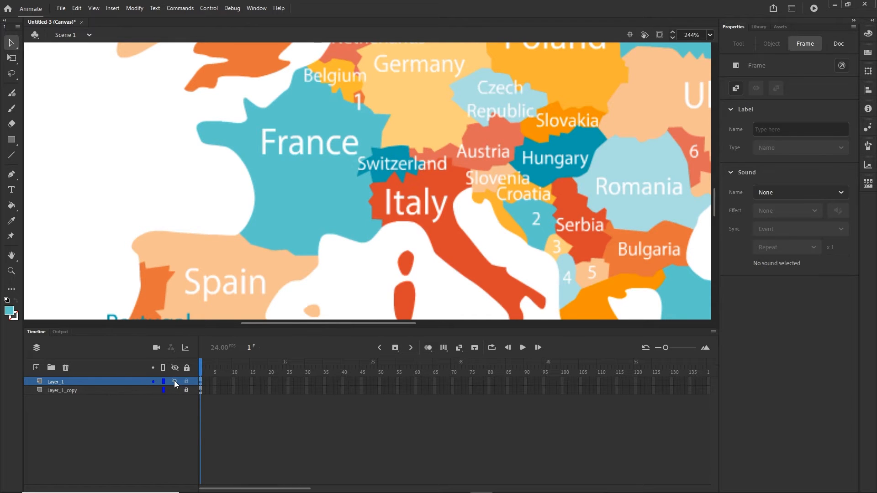
left_click(175, 382)
left_click(175, 383)
left_click(175, 383)
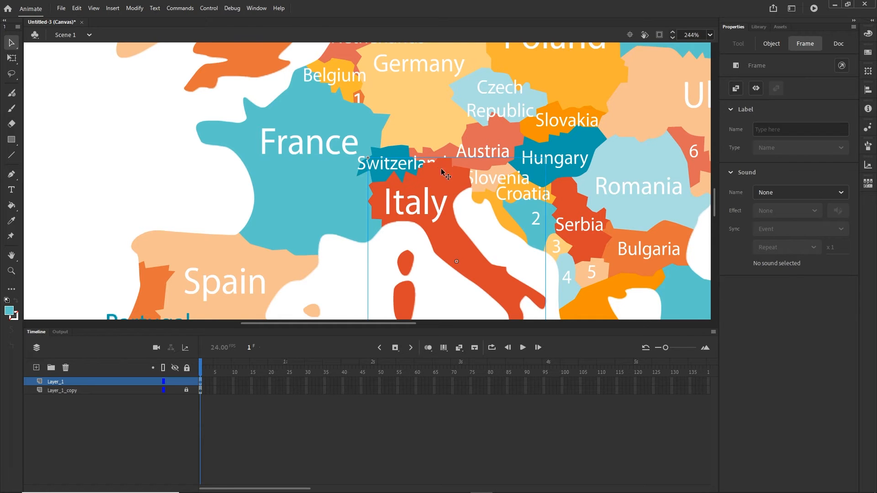
- Bring the Switzerland button in front of Italy, then select the Austria shape
left_click(392, 157)
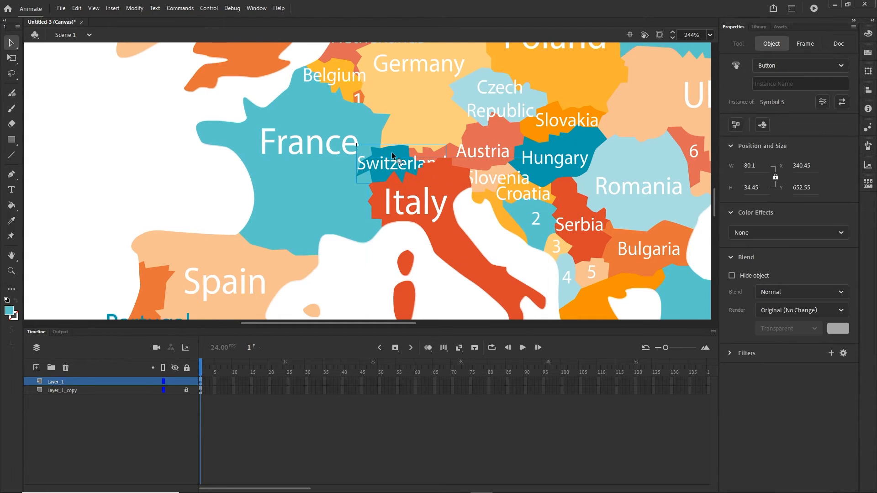
right_click(392, 156)
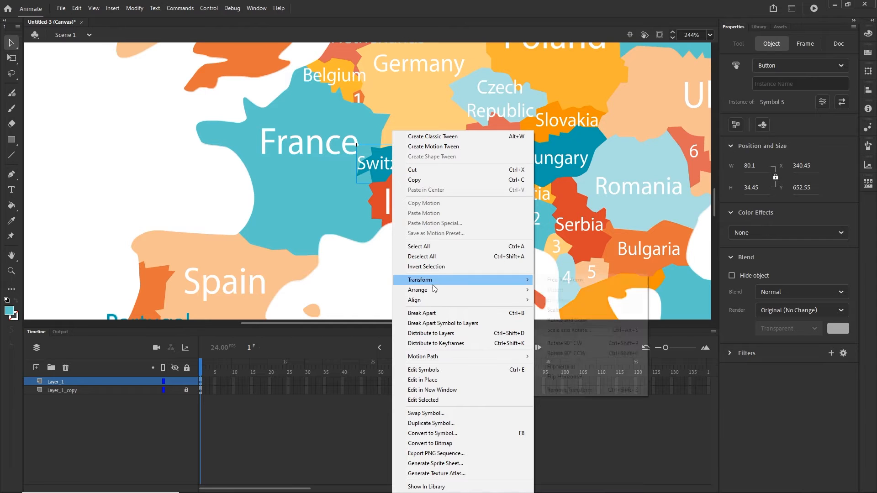
mouse_move(440, 290)
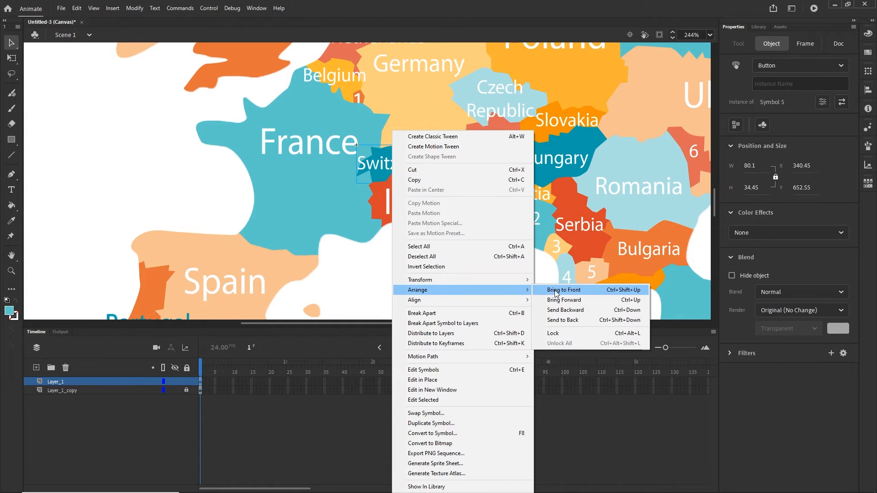
left_click(554, 290)
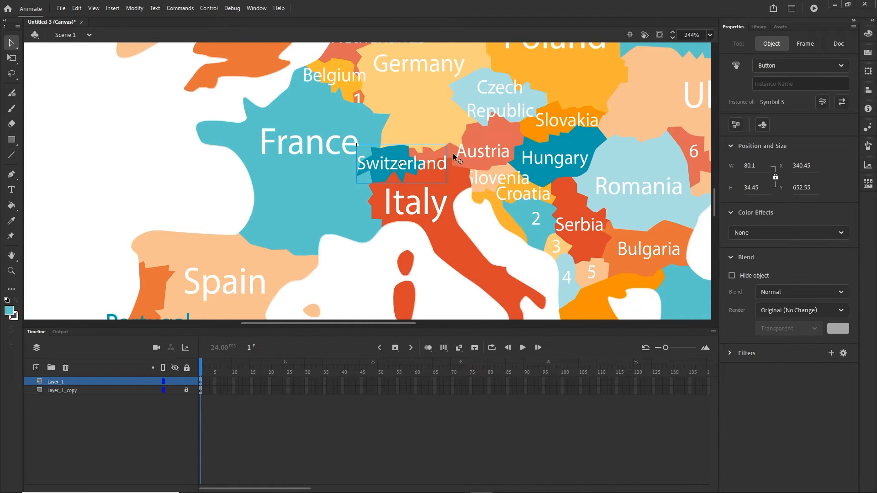
left_click(488, 154)
left_click(493, 137)
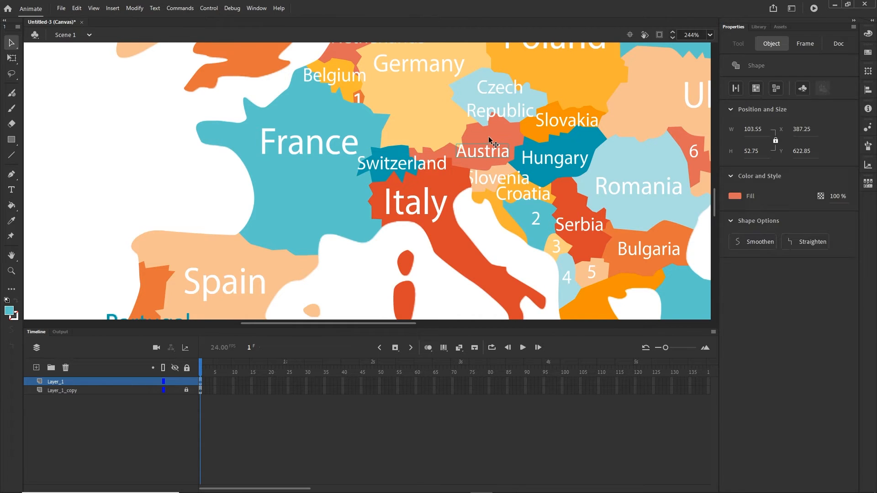
- Convert the Austria, Slovenia and Croatia shapes into Button symbols, creating Symbol 8 and Symbol 9
key("F8")
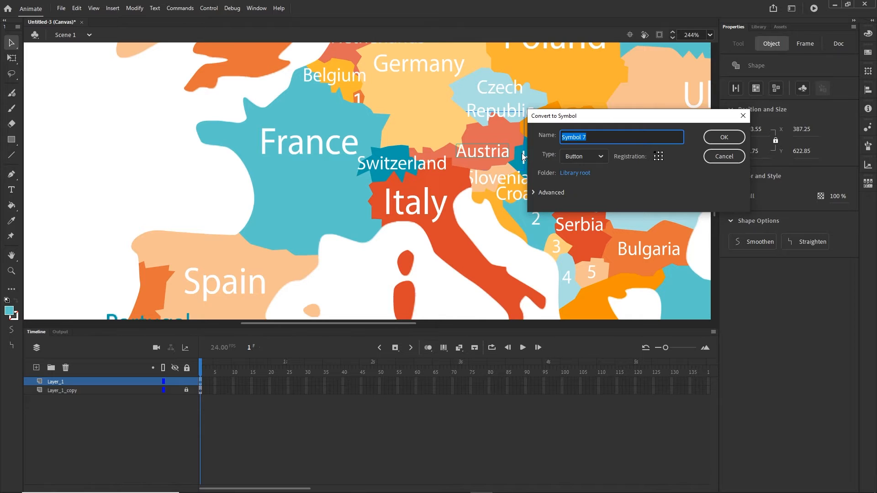
key("Return")
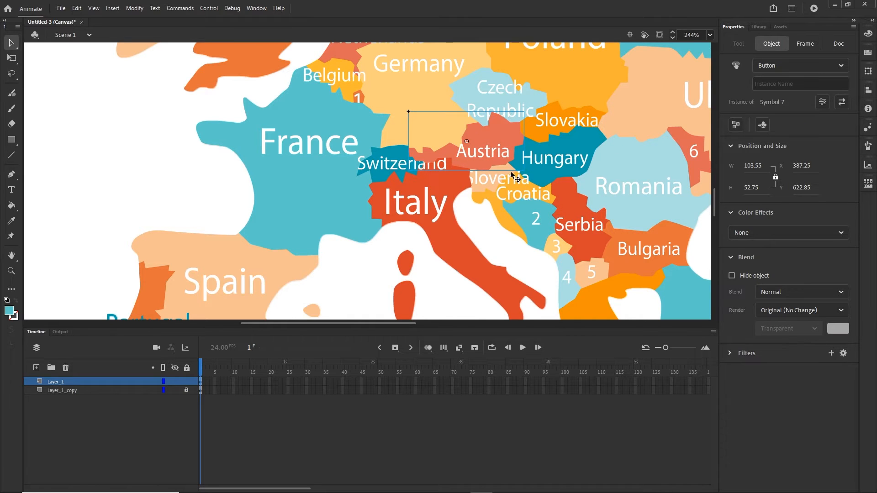
scroll(478, 180, "up", 3)
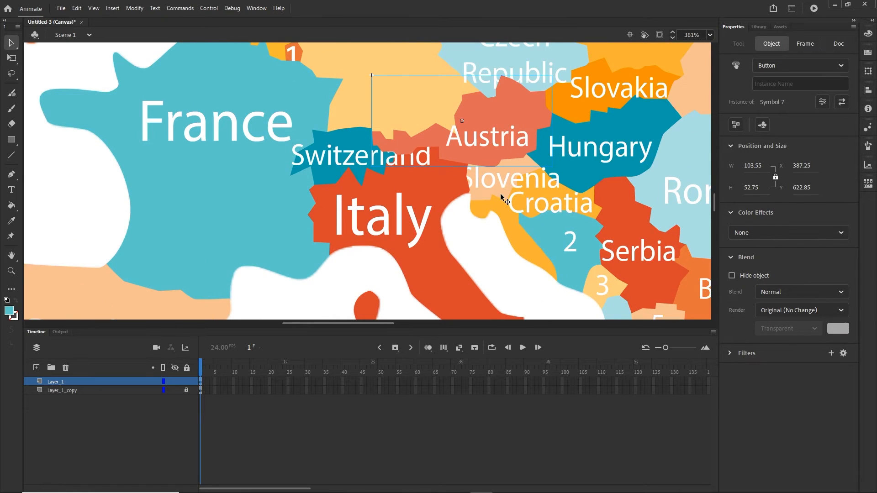
left_click(501, 197)
left_click(504, 183)
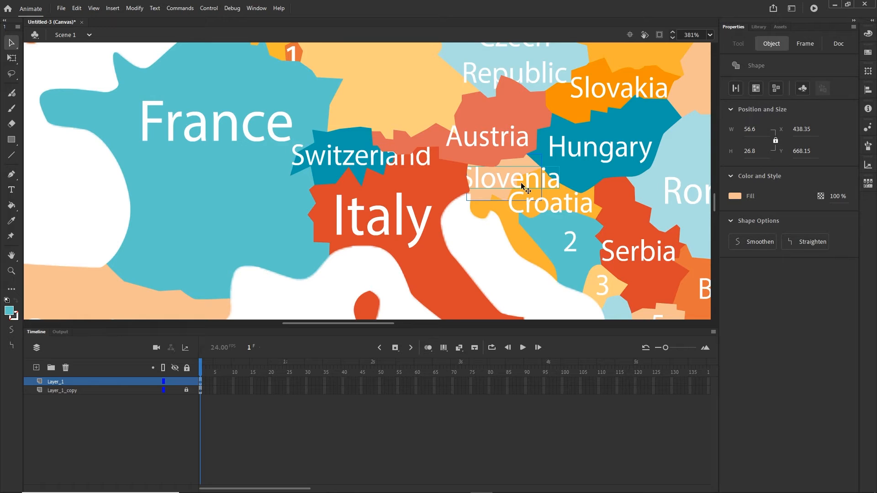
key("F8")
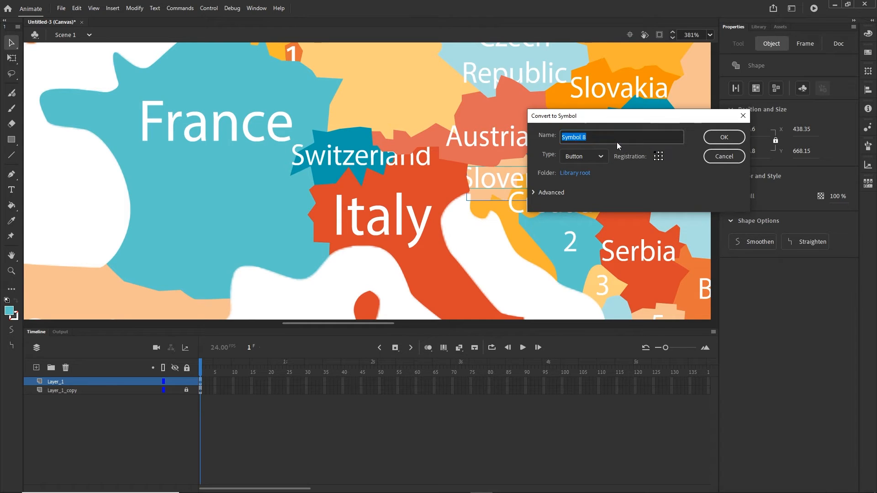
left_click(715, 143)
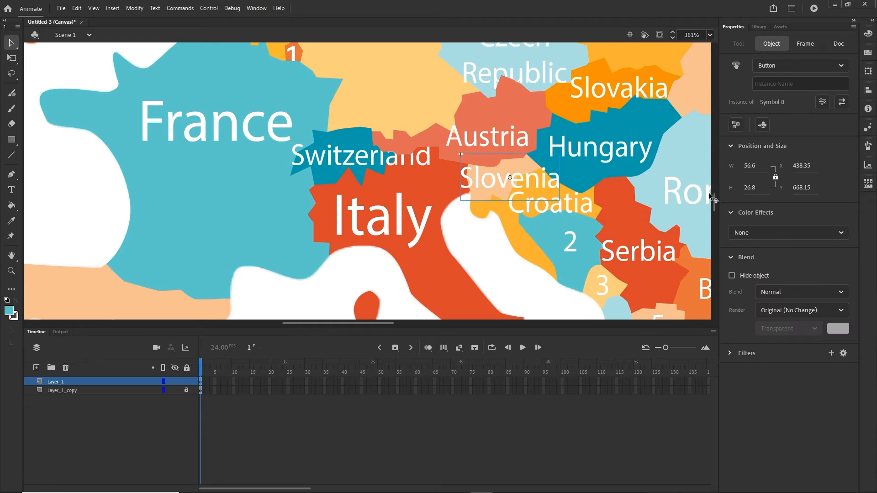
left_click(527, 246)
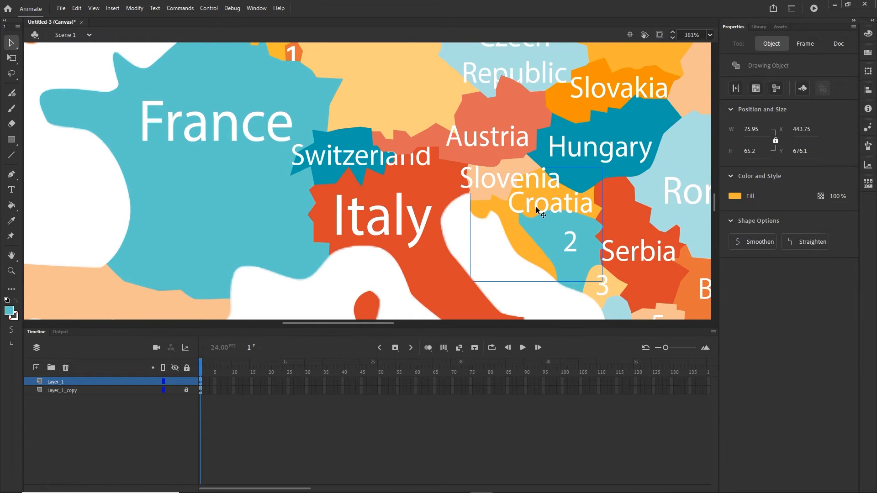
left_click(537, 209)
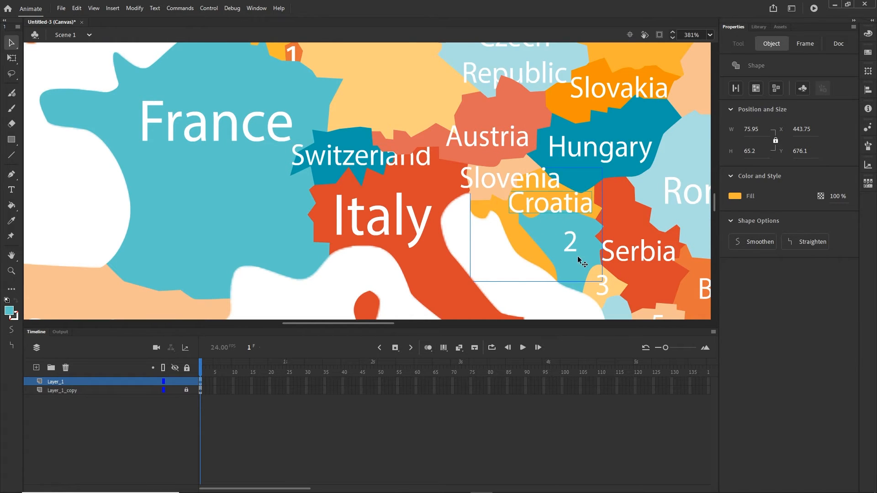
key("F8")
key("Return")
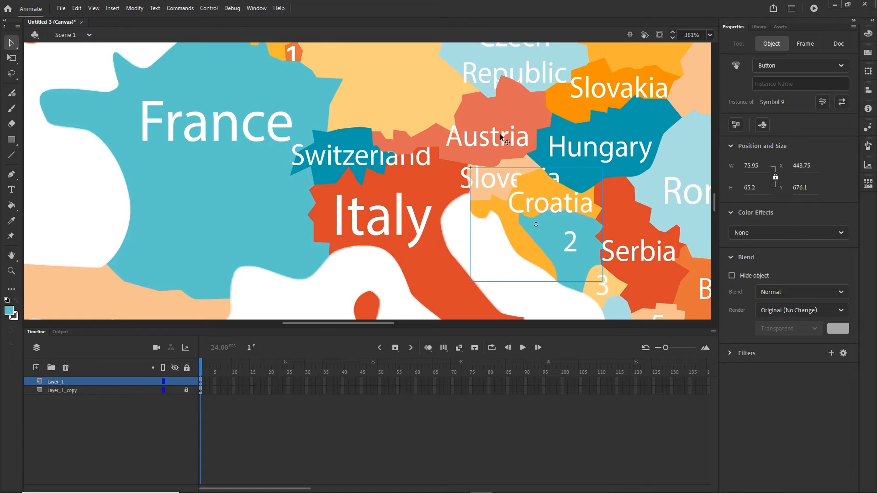
- Bring the Switzerland button to the front of the map
left_click(220, 150)
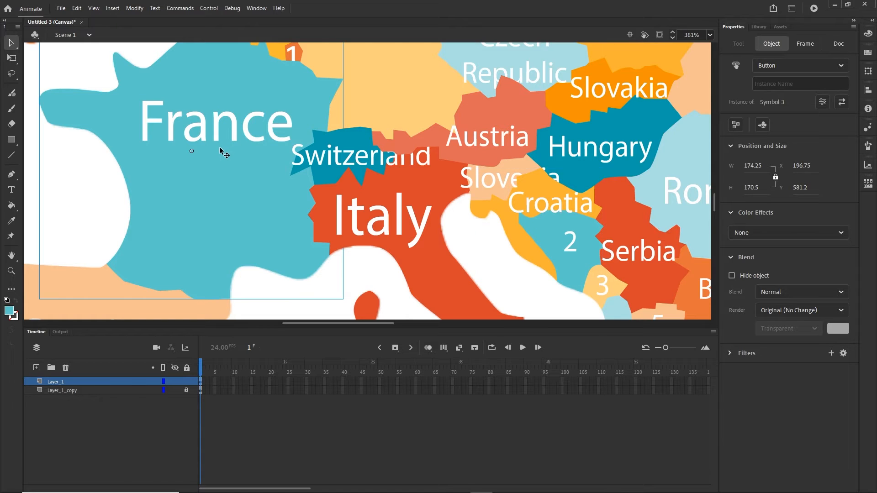
left_click(404, 203)
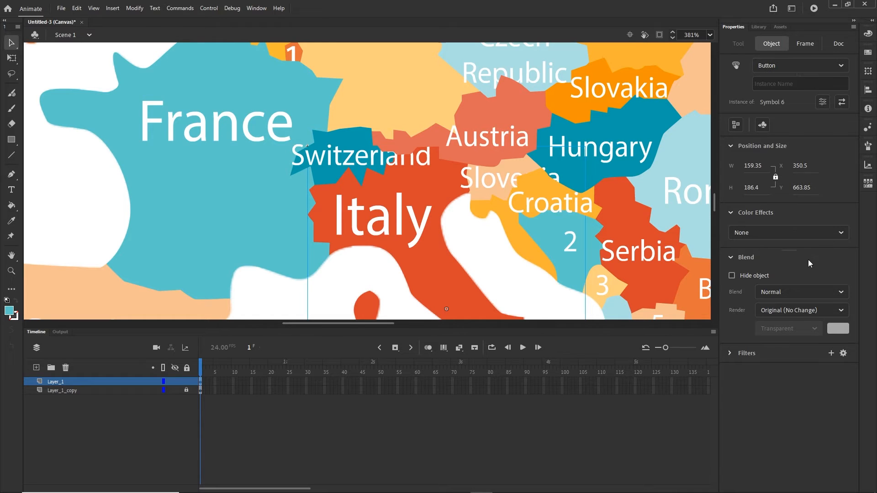
left_click(633, 242)
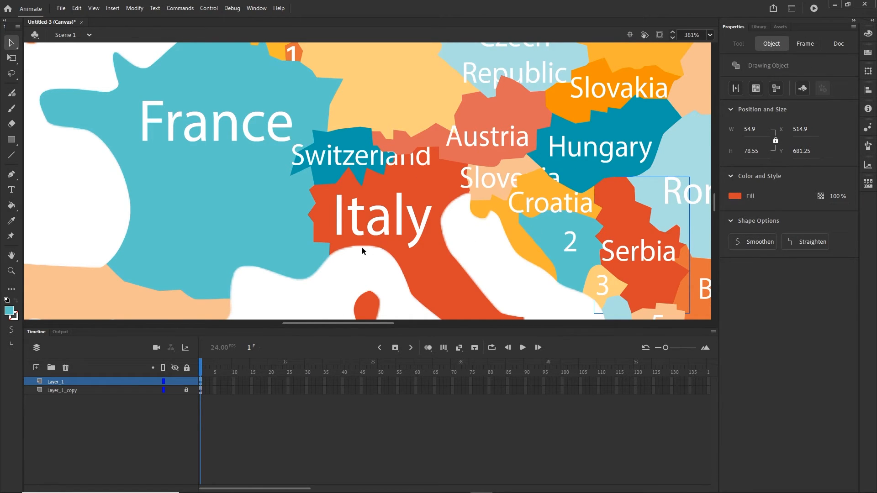
left_click(352, 145)
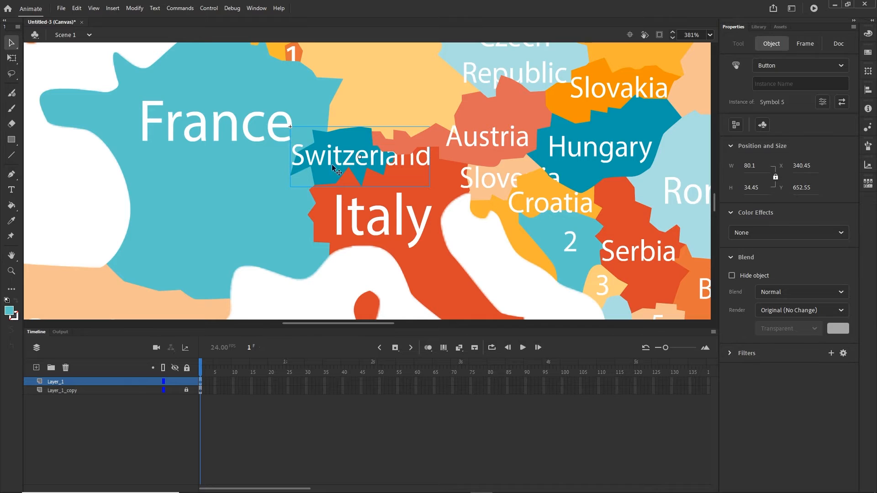
right_click(352, 141)
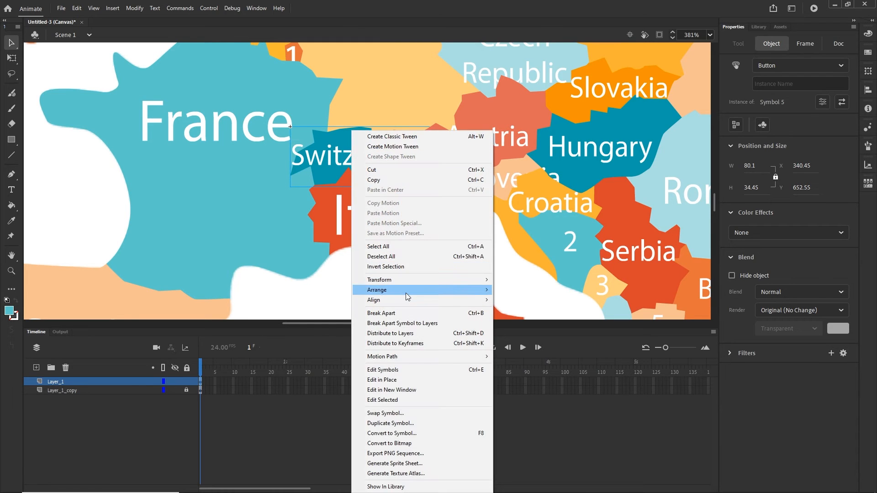
mouse_move(408, 296)
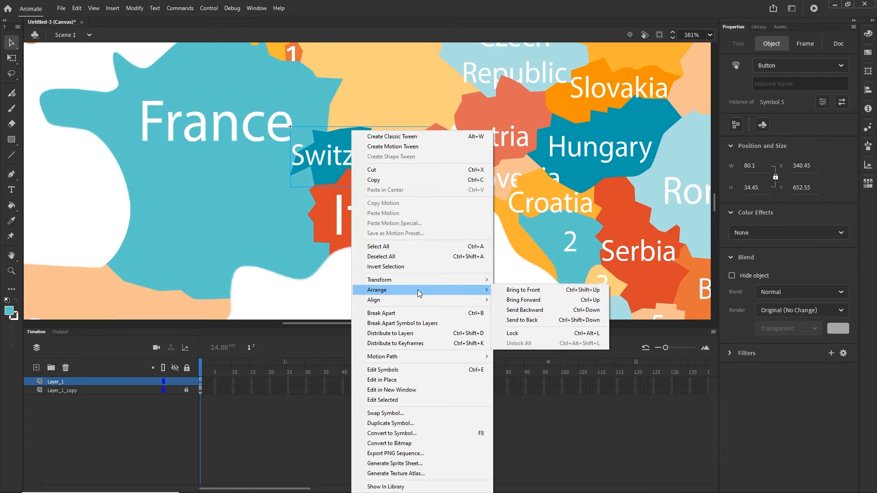
left_click(527, 292)
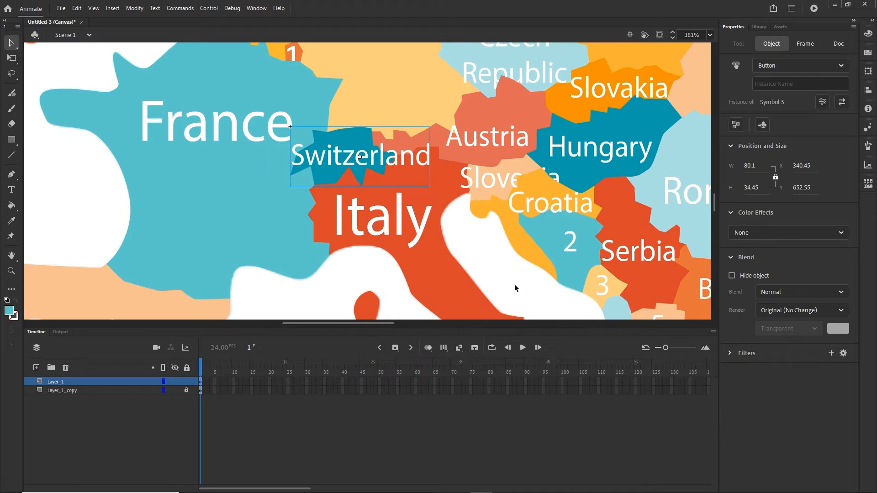
- Compare labels by toggling the main map layer, then bring Slovenia's button to the front
left_click(175, 381)
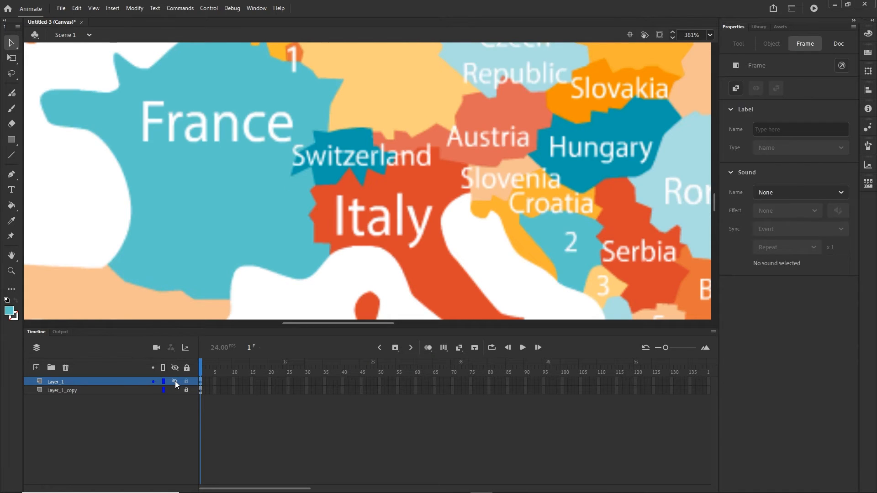
left_click(175, 381)
left_click(175, 381)
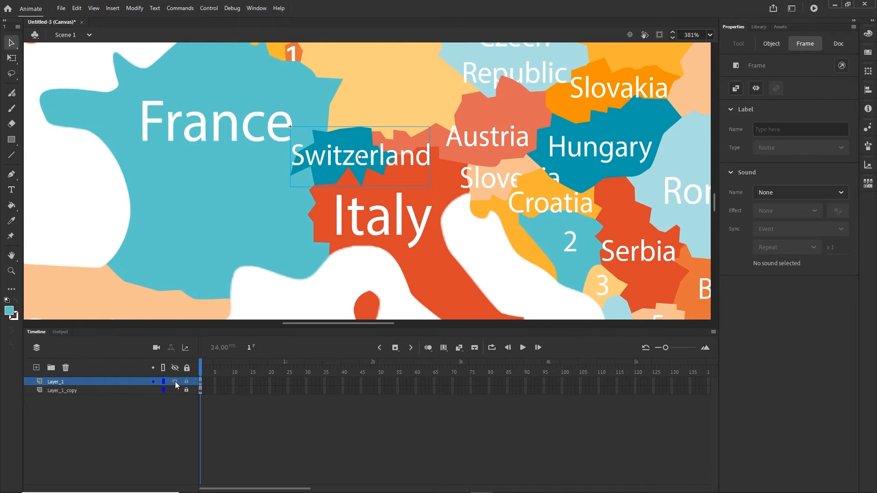
left_click(491, 178)
right_click(492, 179)
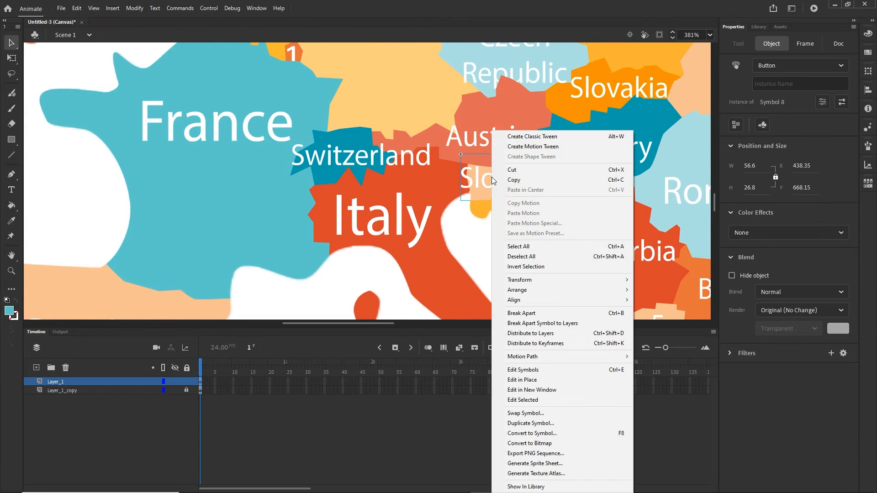
mouse_move(610, 292)
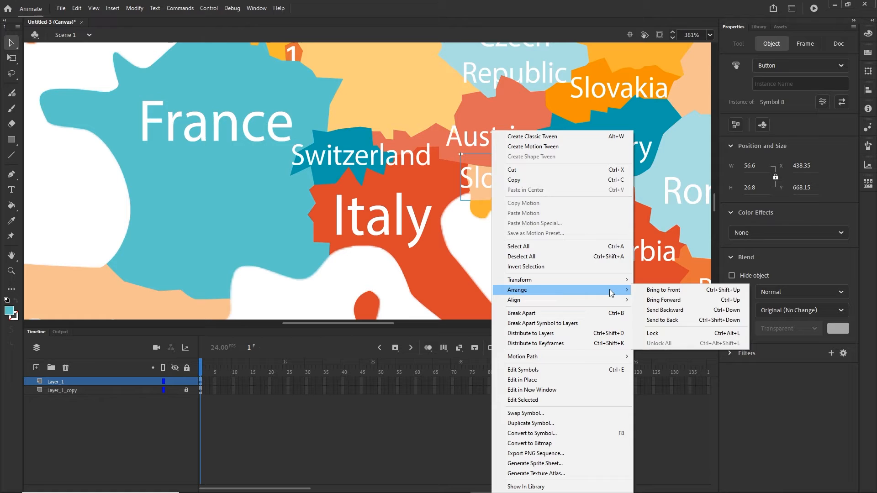
left_click(652, 291)
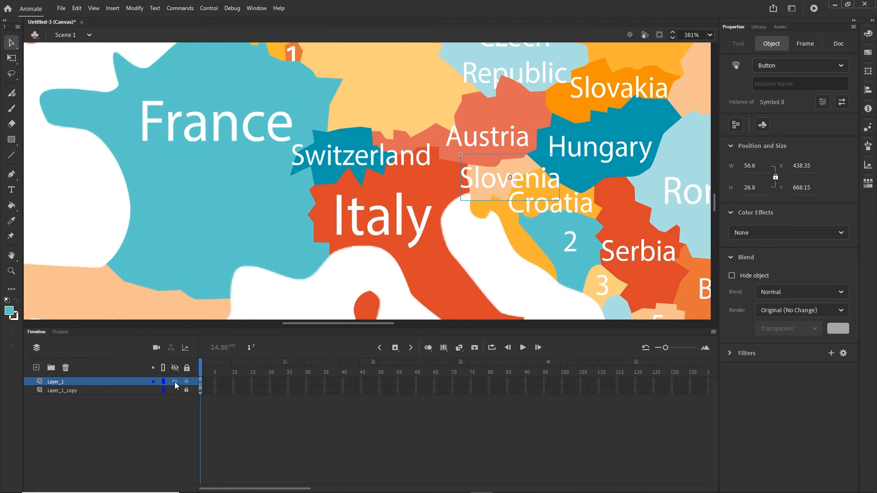
- Select the Czech Republic name label and start converting it with F8
left_click(175, 381)
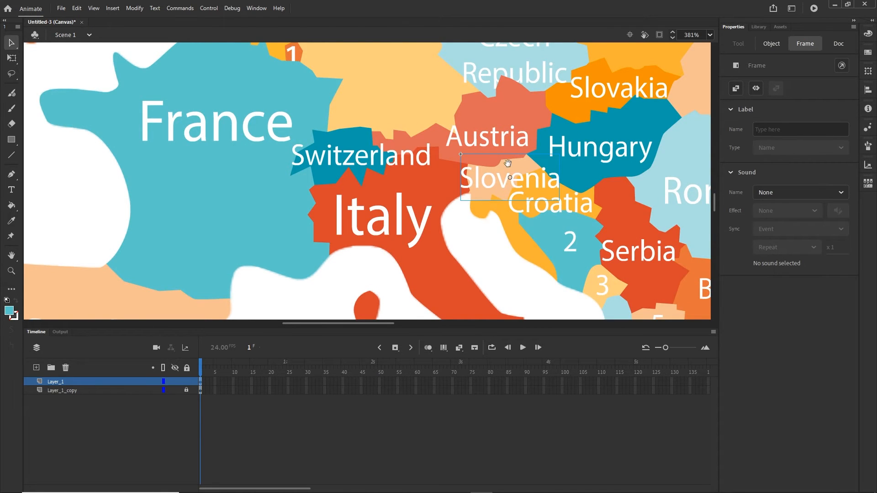
left_click_drag(508, 163, 403, 265)
left_click(404, 160)
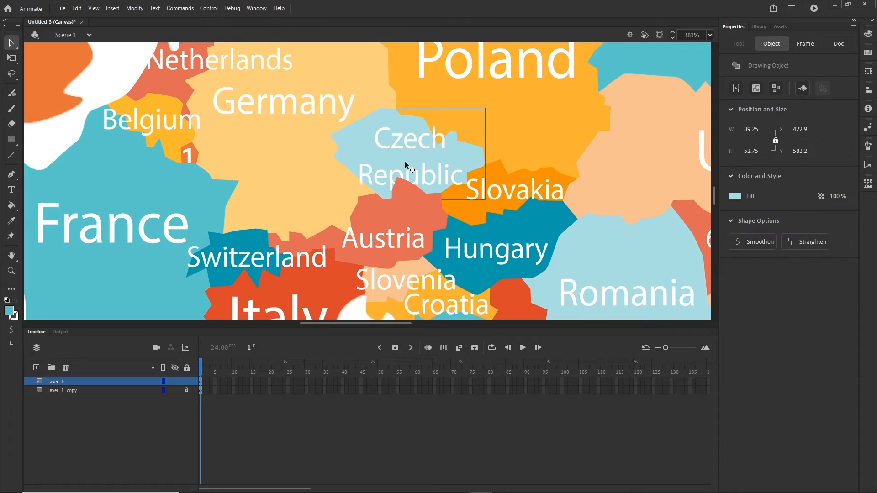
left_click(410, 147)
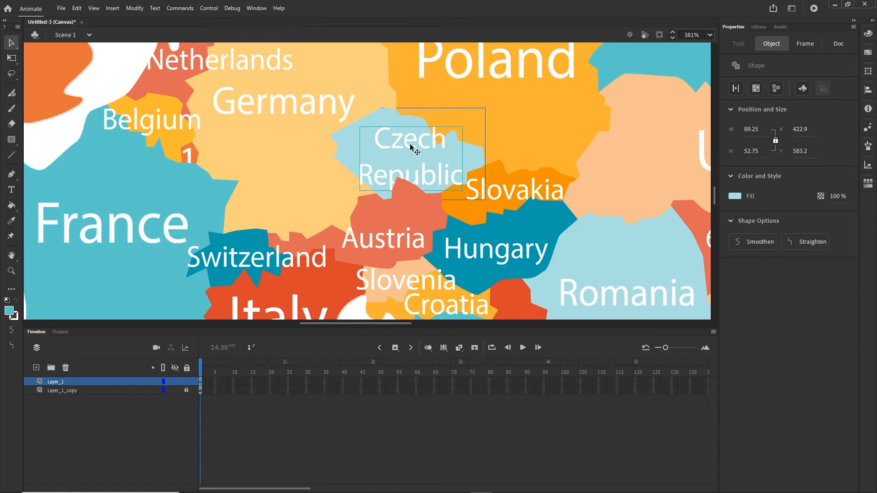
key("F8")
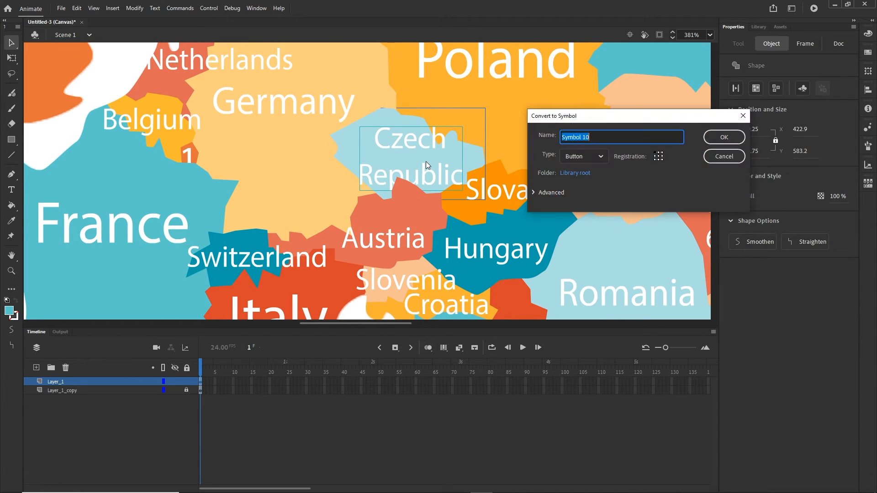
- Finish Czech Republic's Button Symbol 10, then make Germany's label Button Symbol 11
key("Return")
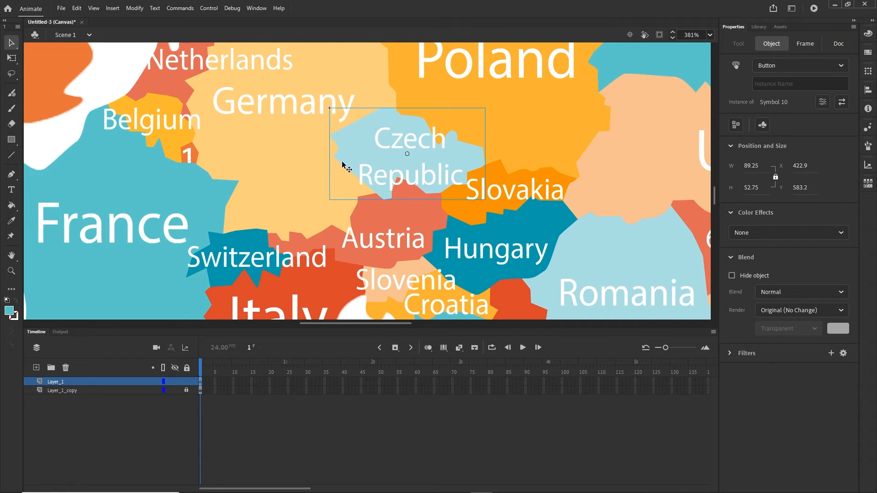
left_click_drag(288, 142, 293, 163)
left_click(293, 163)
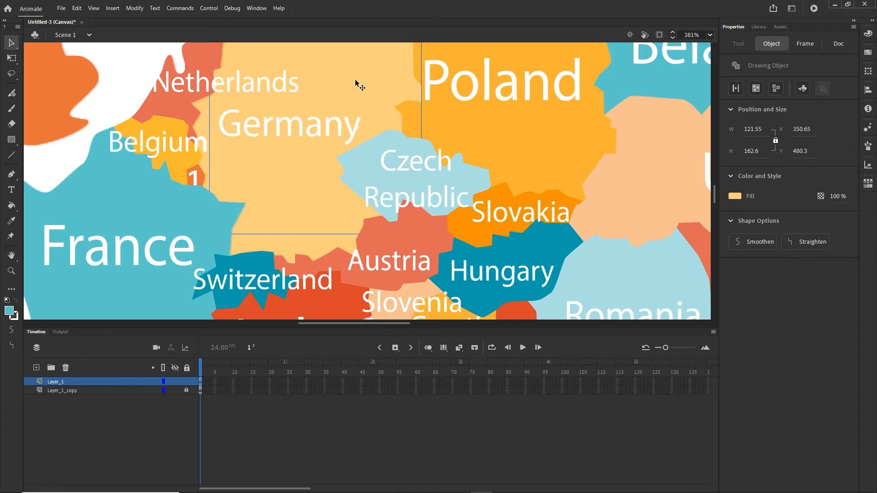
left_click(279, 129)
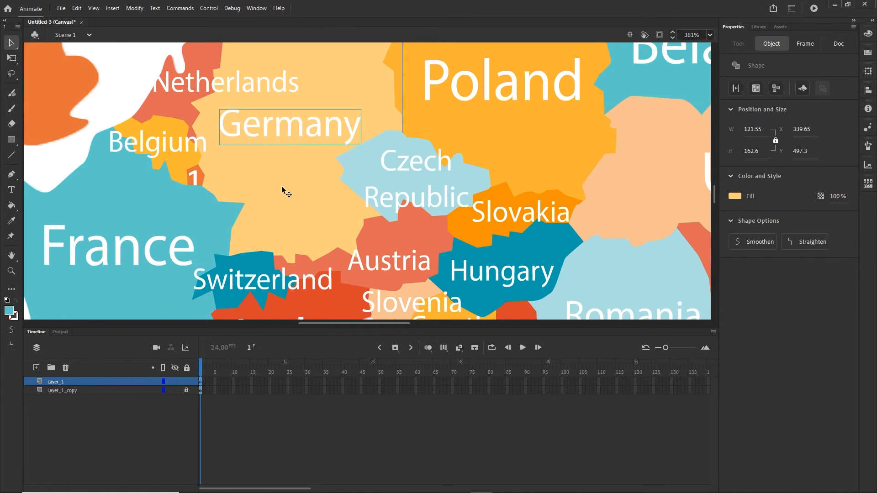
key("F8")
key("Return")
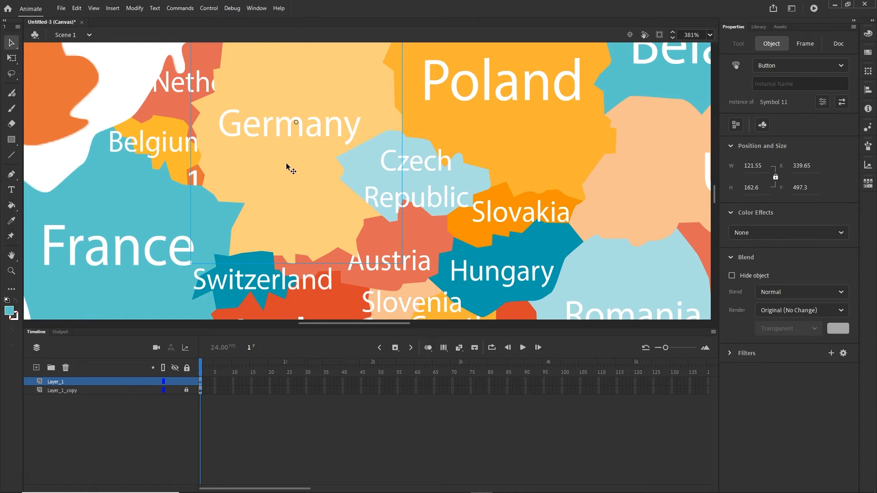
- Toggle the top layer's visibility to check underneath, then select the Belgium button
scroll(283, 183, "down", 4)
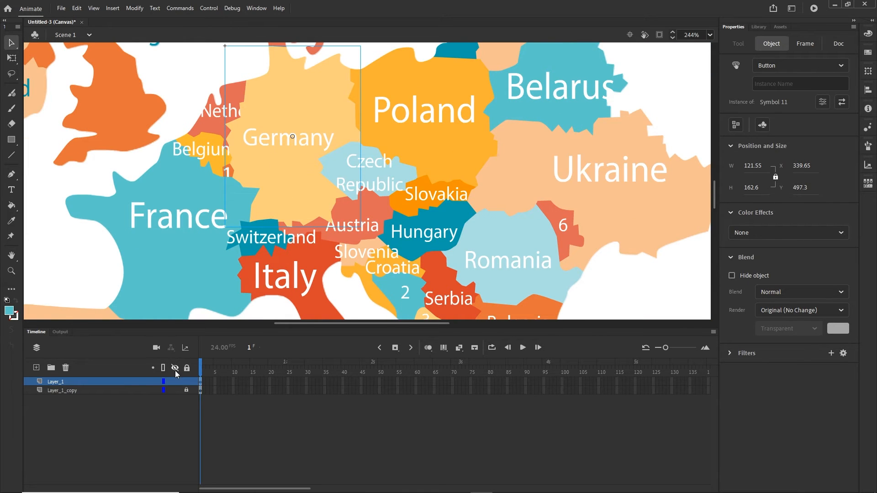
left_click(177, 381)
left_click(176, 381)
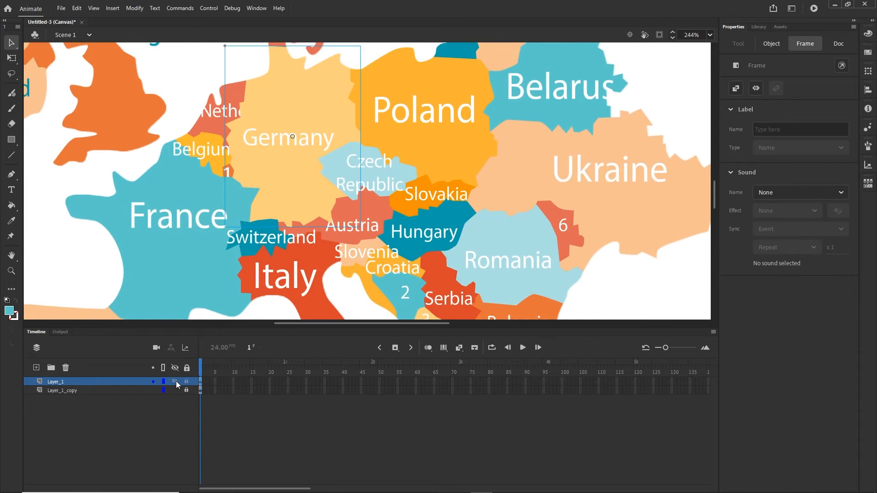
left_click(209, 142)
- Bring the Belgium button and then the Netherlands shape to the front
right_click(209, 141)
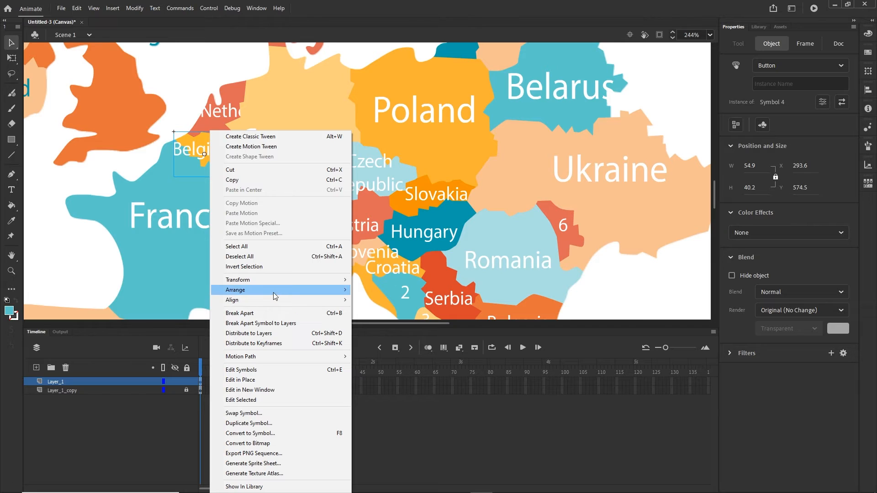
mouse_move(278, 290)
left_click(373, 290)
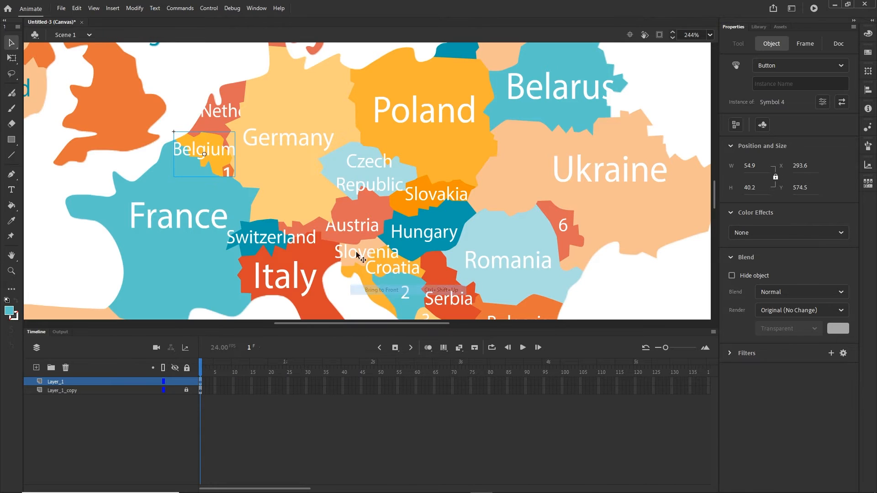
left_click(219, 121)
right_click(218, 122)
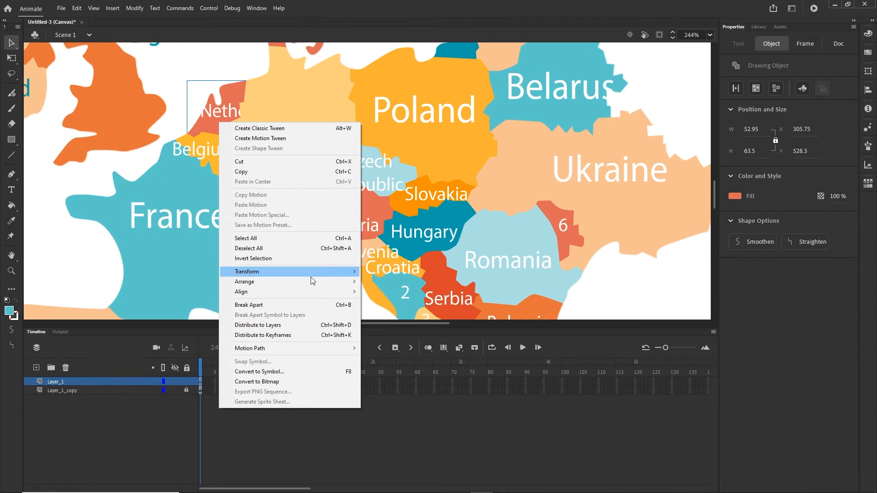
mouse_move(330, 282)
left_click(394, 283)
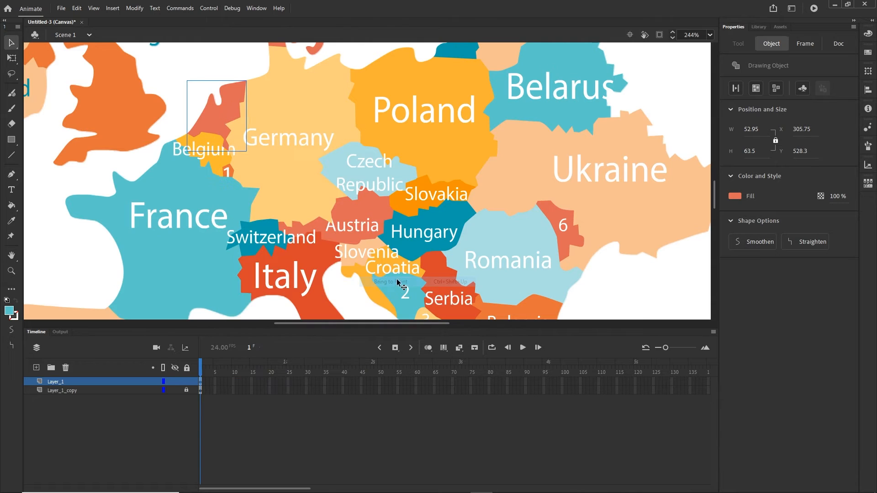
- Convert the Netherlands name label into a Button symbol
left_click(271, 137)
left_click(231, 113)
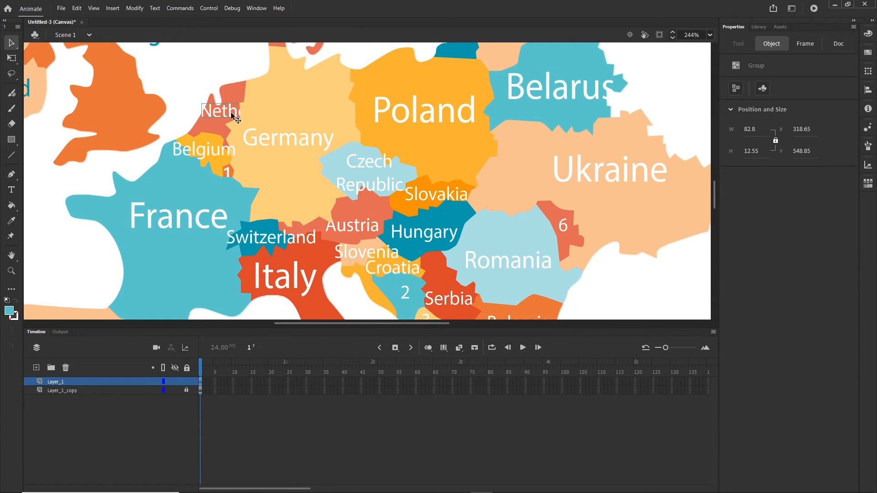
left_click(211, 126)
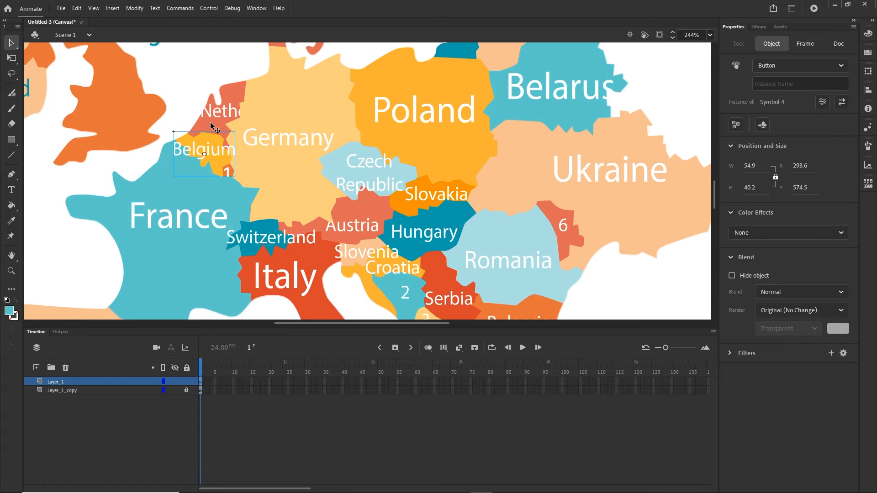
left_click(212, 128)
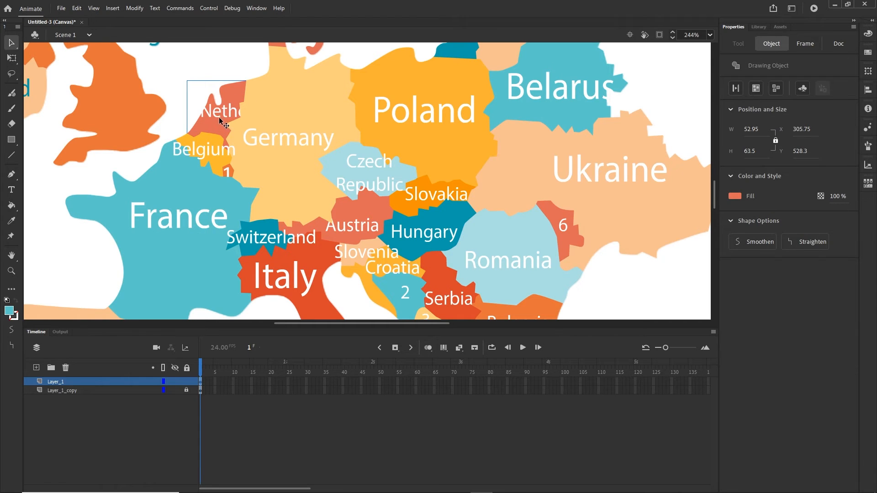
left_click(225, 120)
key("F8")
key("Return")
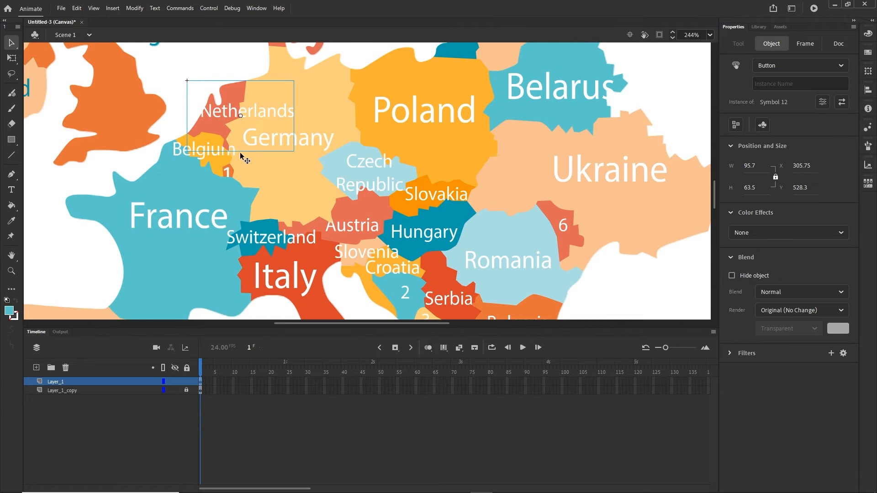
- After toggling the top layer, bring Belgium's button to the front again so its 1 shows
left_click(175, 383)
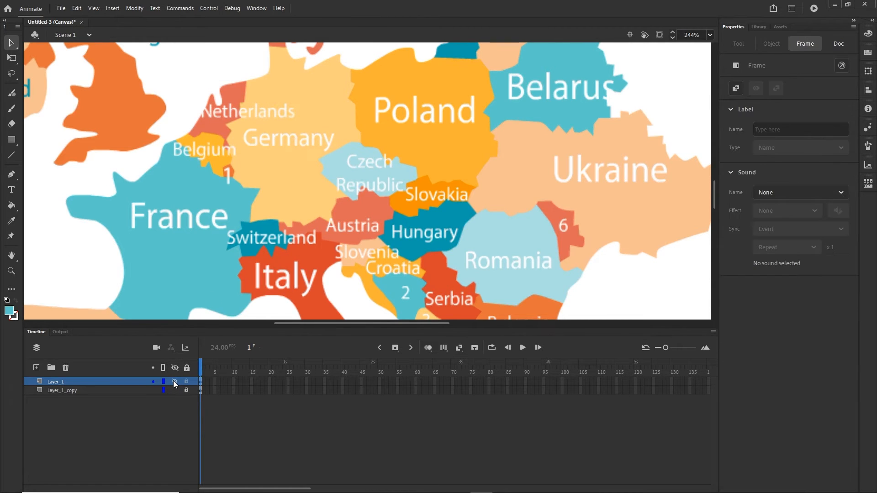
left_click(175, 383)
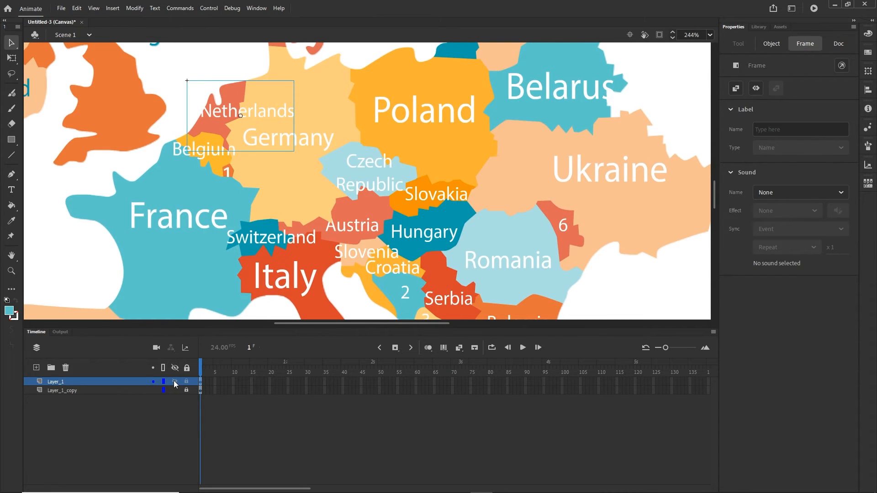
right_click(212, 146)
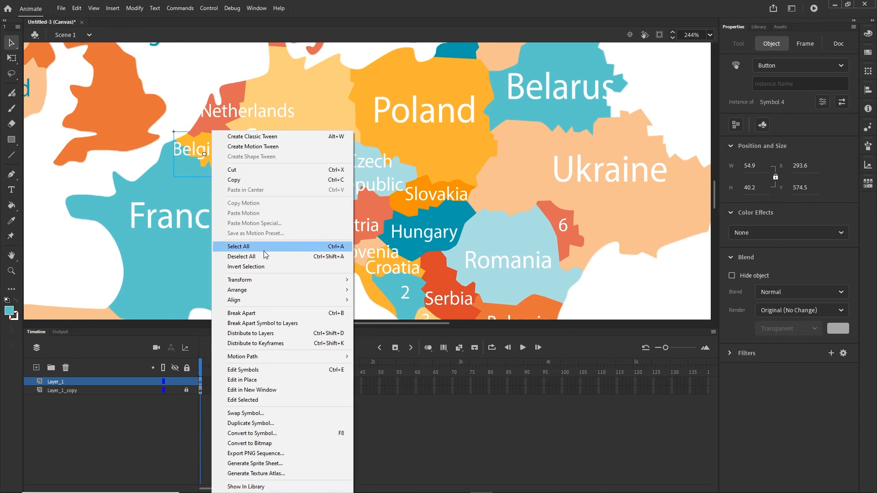
mouse_move(303, 290)
left_click(369, 290)
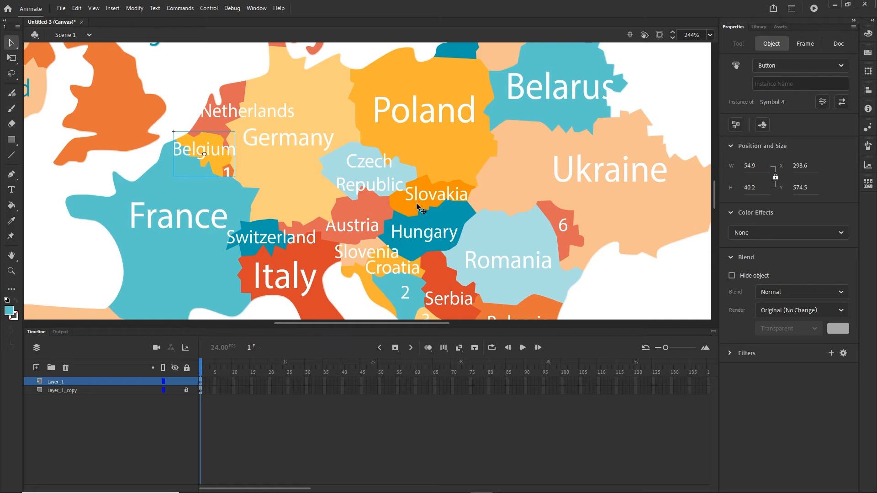
left_click_drag(413, 198, 433, 278)
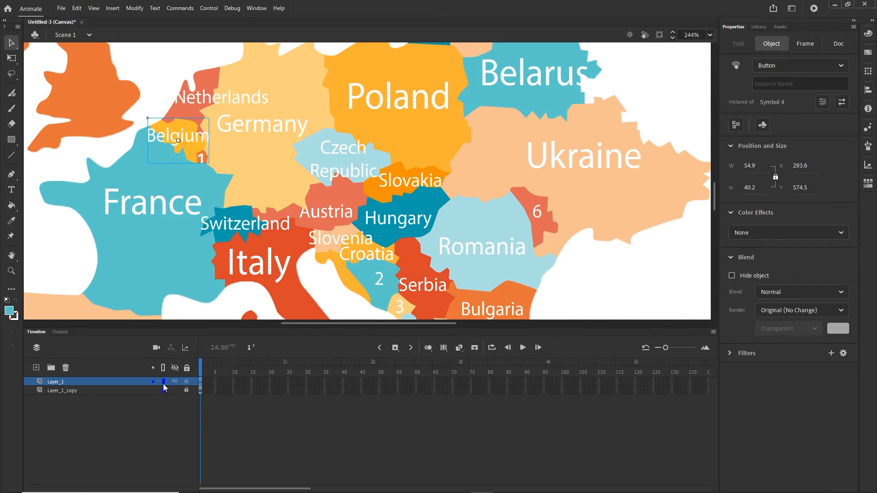
left_click(176, 380)
scroll(308, 280, "down", 2)
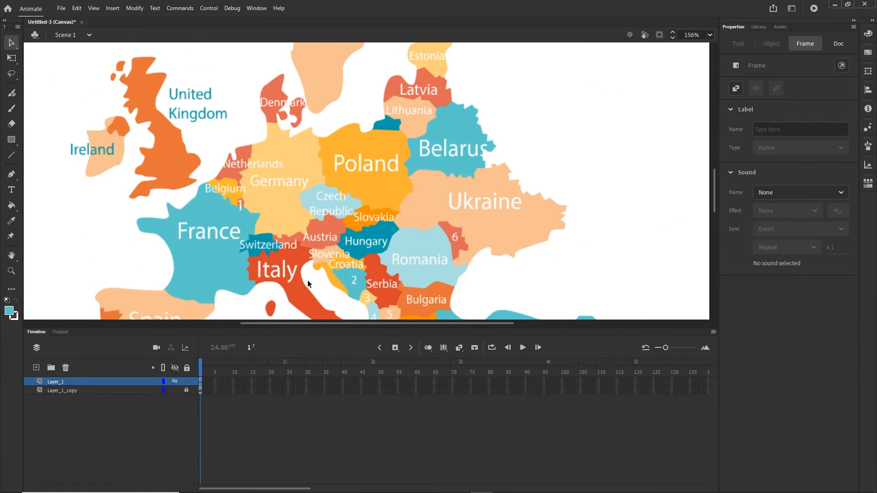
scroll(340, 262, "down", 3)
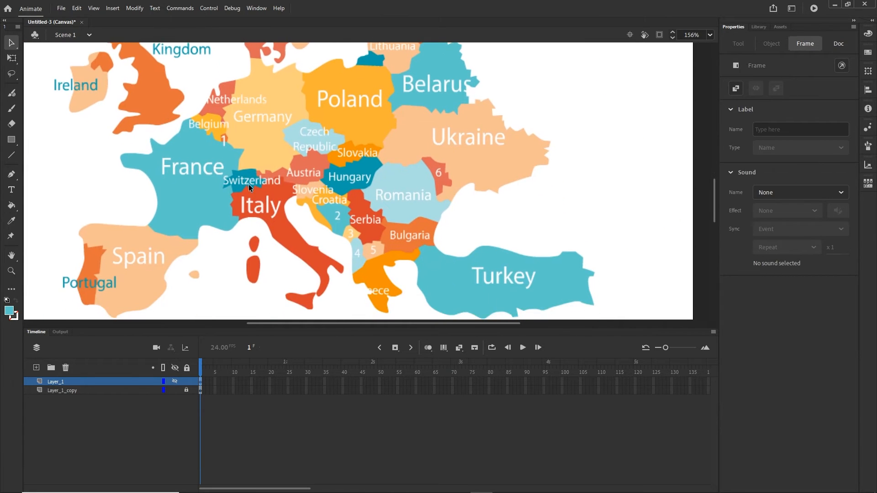
left_click(172, 382)
left_click(172, 381)
left_click(171, 382)
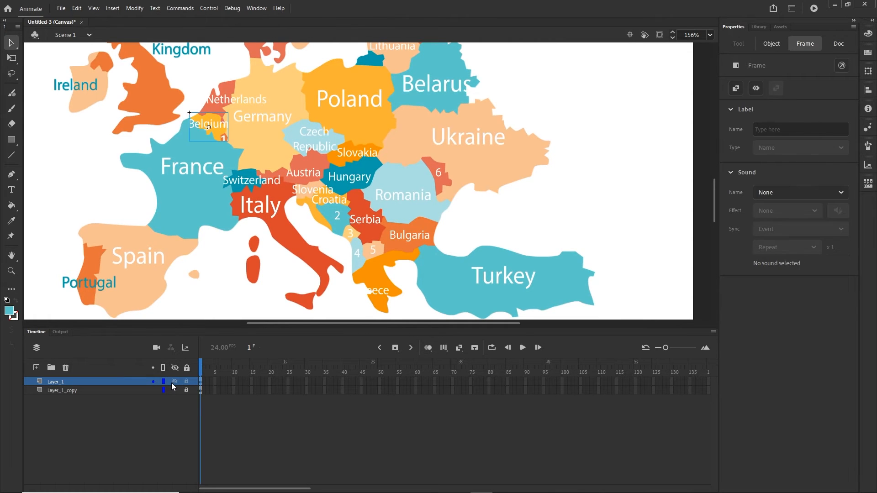
left_click(172, 381)
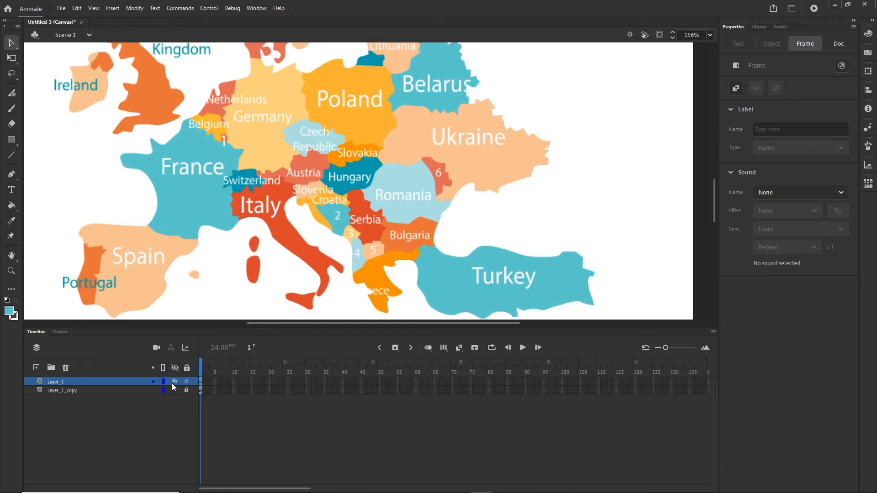
left_click(173, 385)
left_click(173, 386)
left_click(174, 382)
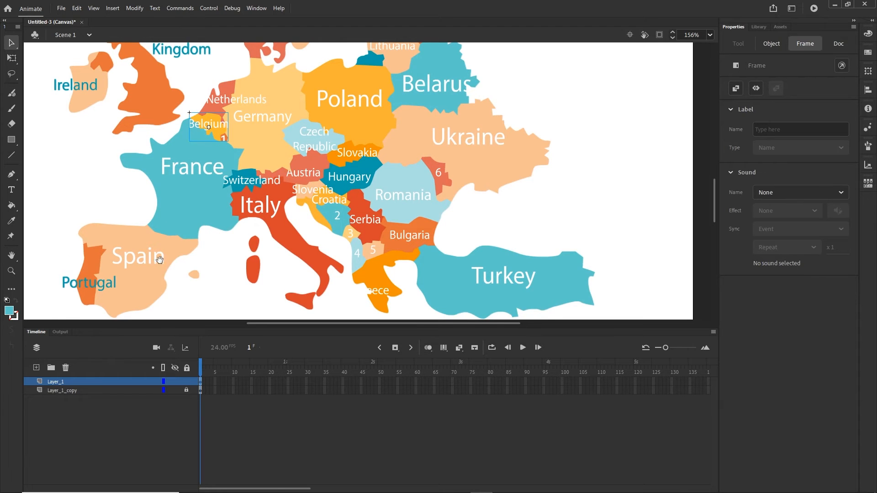
left_click_drag(159, 260, 319, 182)
scroll(280, 200, "up", 6)
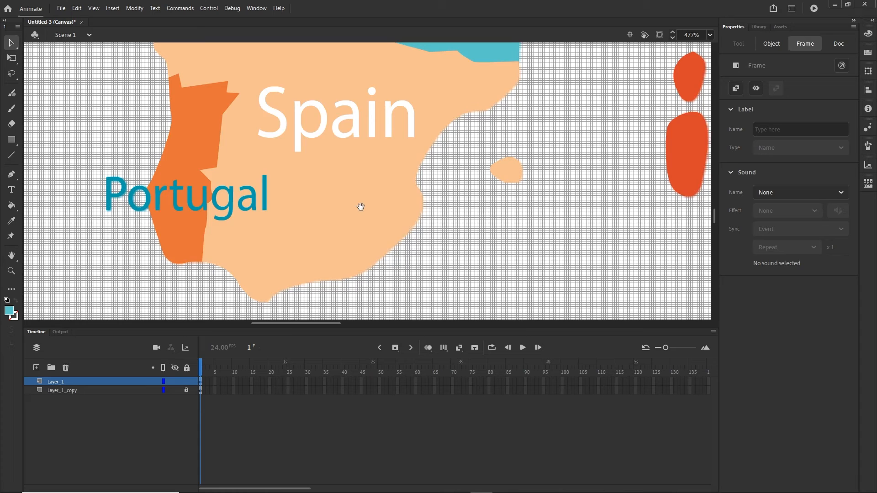
- In Portugal's Symbol 1, add an Over keyframe and remove the Portugal label from the Up frame
left_click_drag(361, 207, 438, 213)
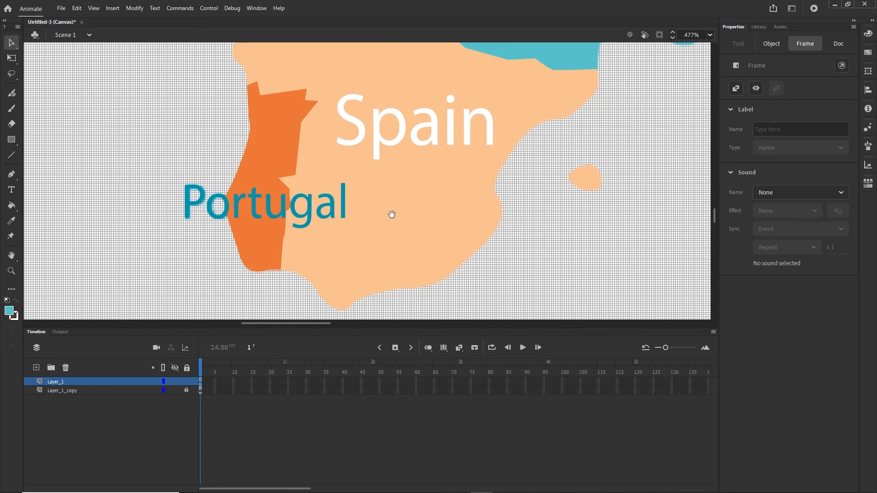
left_click(267, 159)
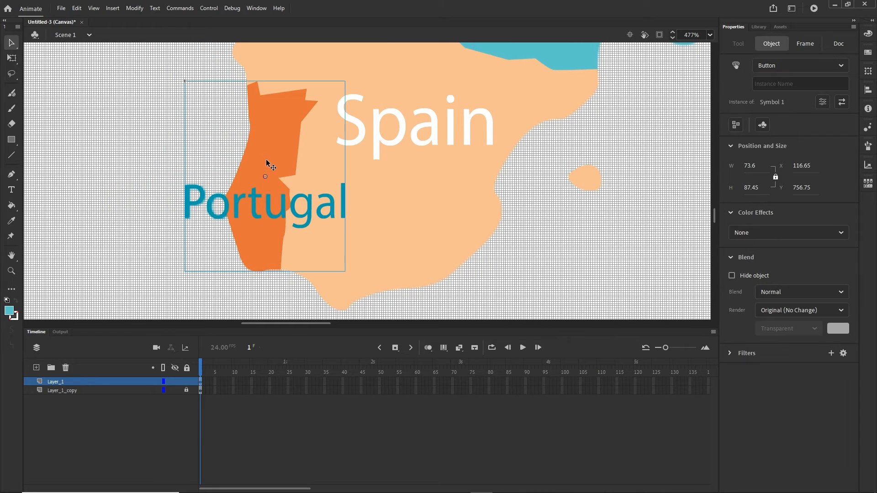
double_click(266, 160)
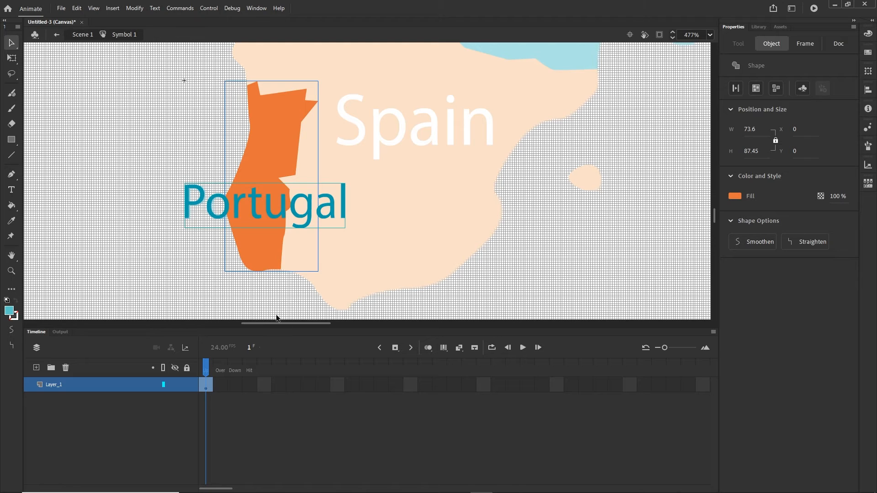
left_click(204, 371)
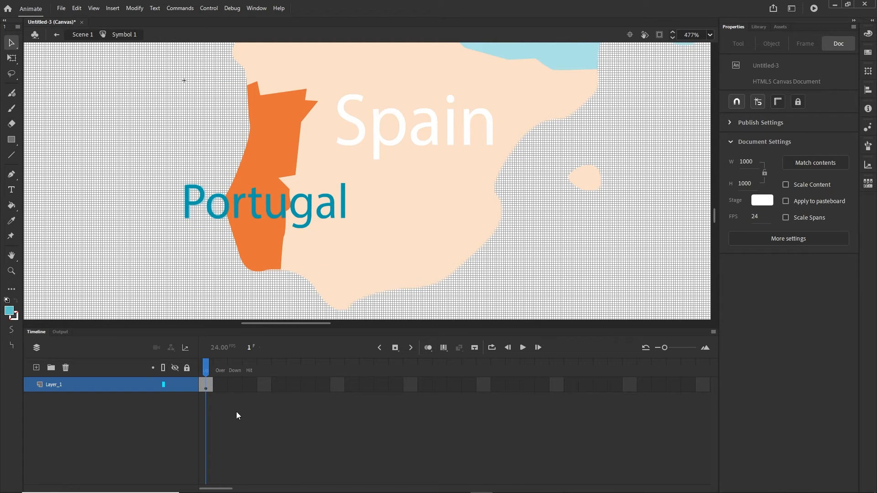
left_click(223, 389)
key("period")
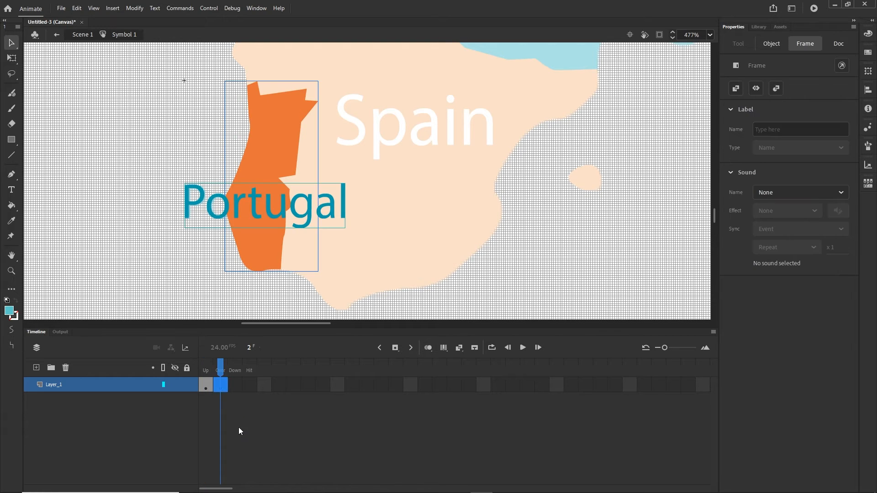
right_click(221, 386)
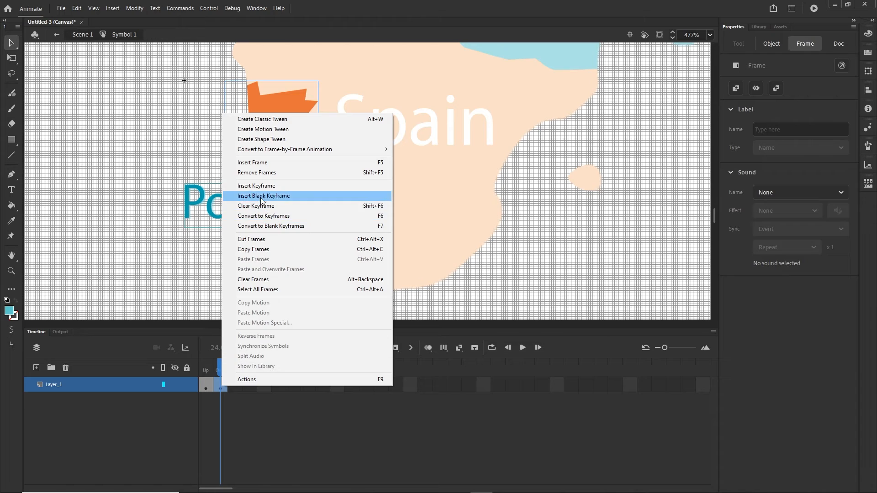
left_click(270, 444)
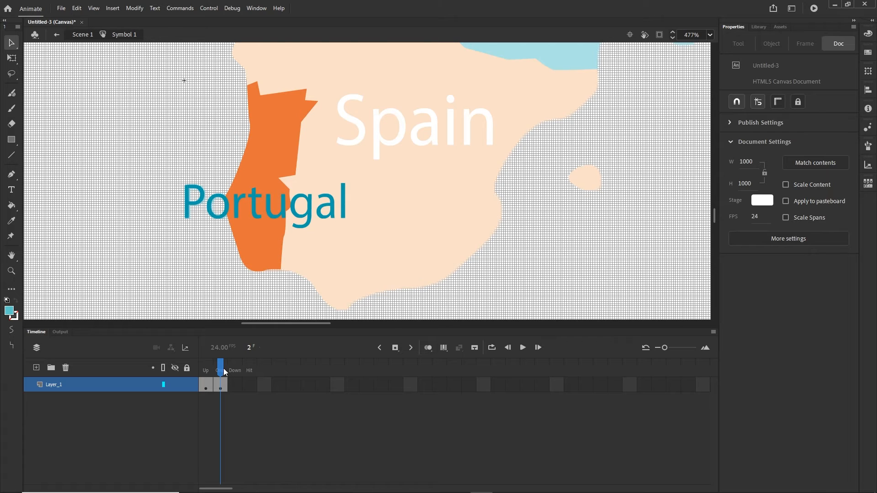
left_click(206, 387)
left_click(253, 217)
left_click(254, 219)
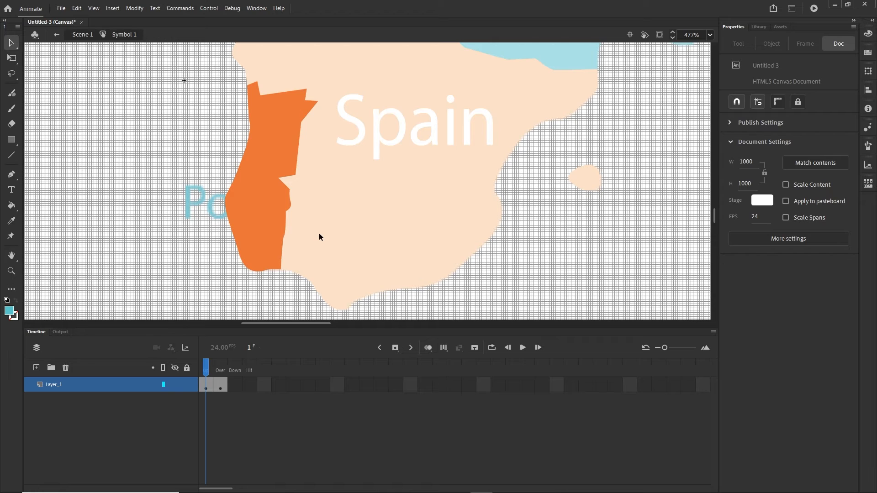
left_click(83, 35)
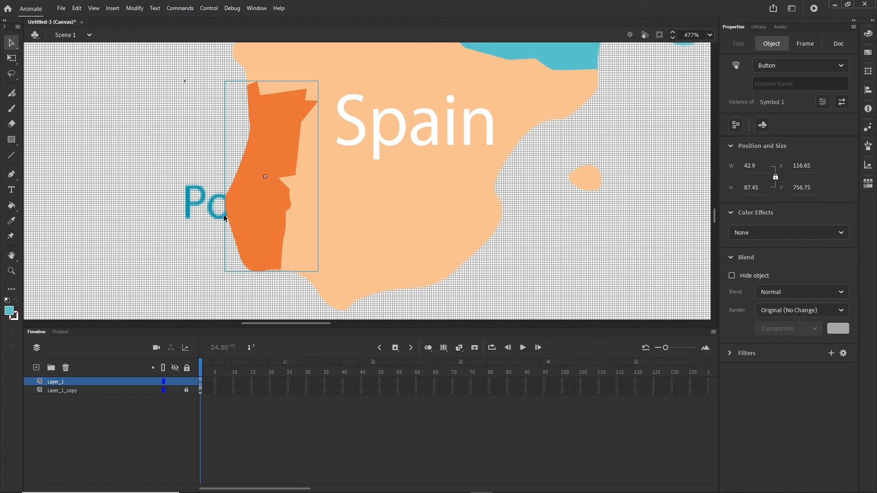
- Hide Layer_1_copy and test-publish Untitled-3 to the browser with Ctrl+Enter
left_click(236, 274)
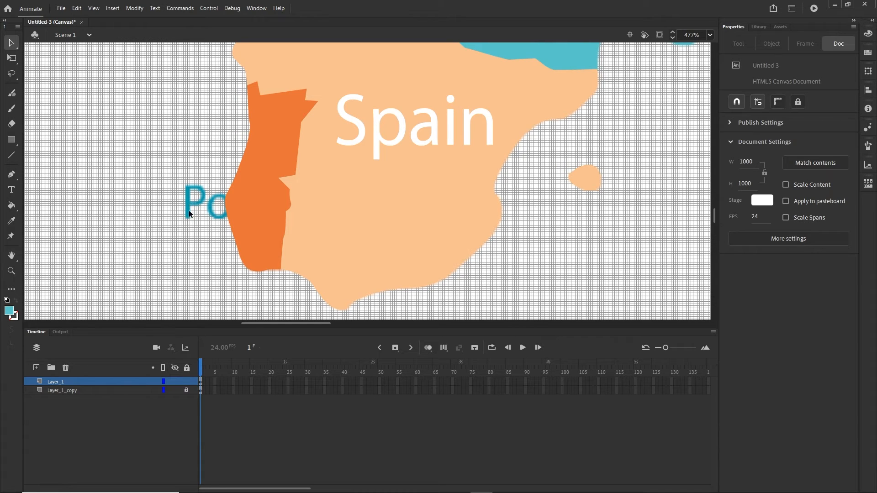
left_click(174, 391)
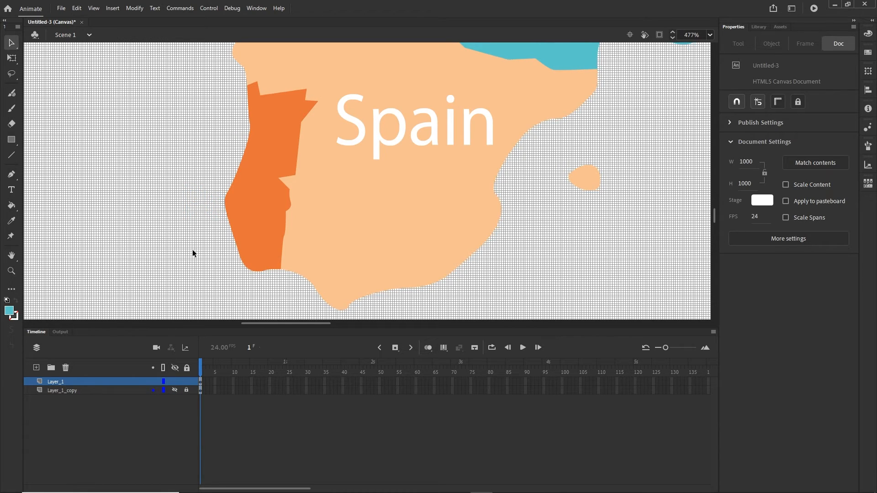
left_click(174, 390)
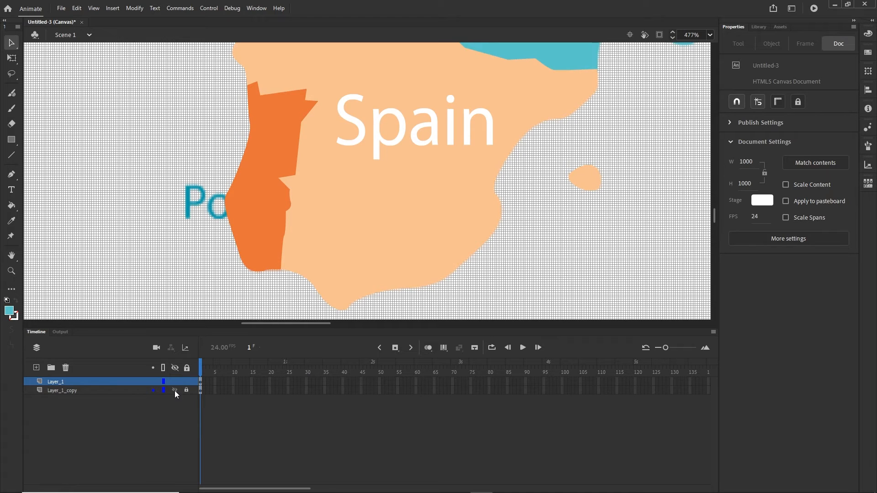
left_click(176, 392)
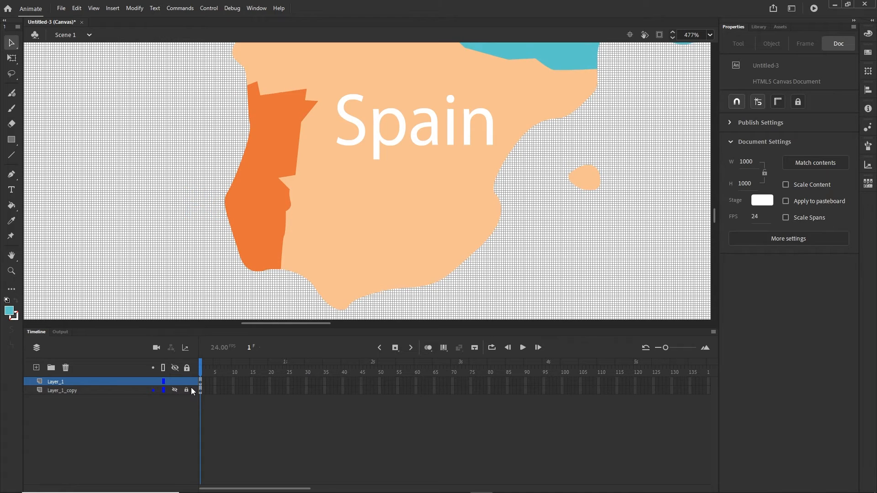
key("ctrl+Return")
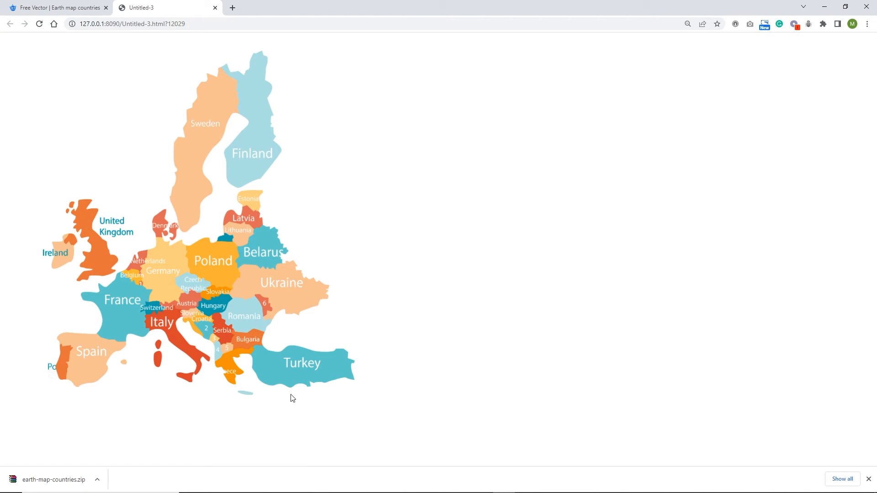
mouse_move(402, 488)
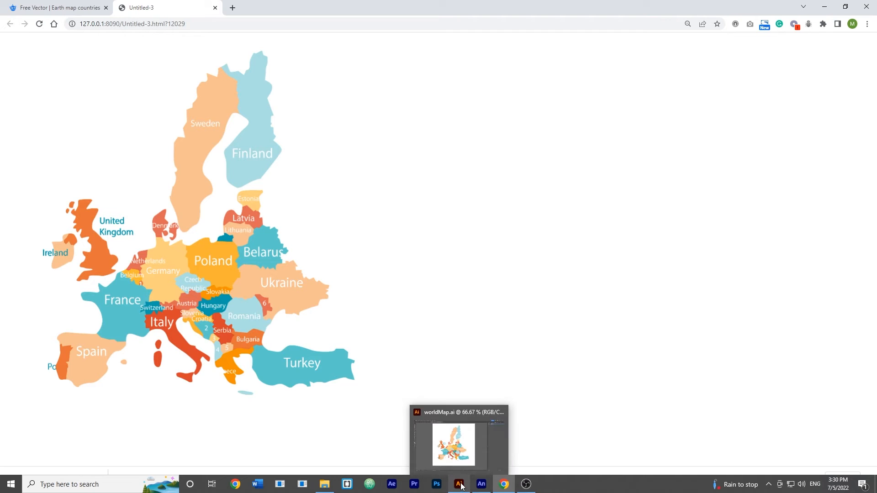
left_click(481, 484)
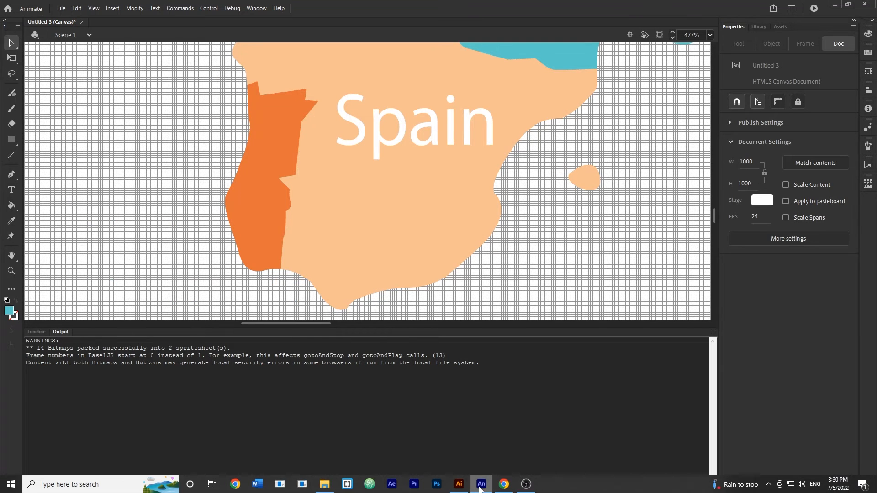
- Uncheck Include hidden layers in Publish Settings and republish the map preview in Chrome
left_click(62, 8)
left_click(96, 179)
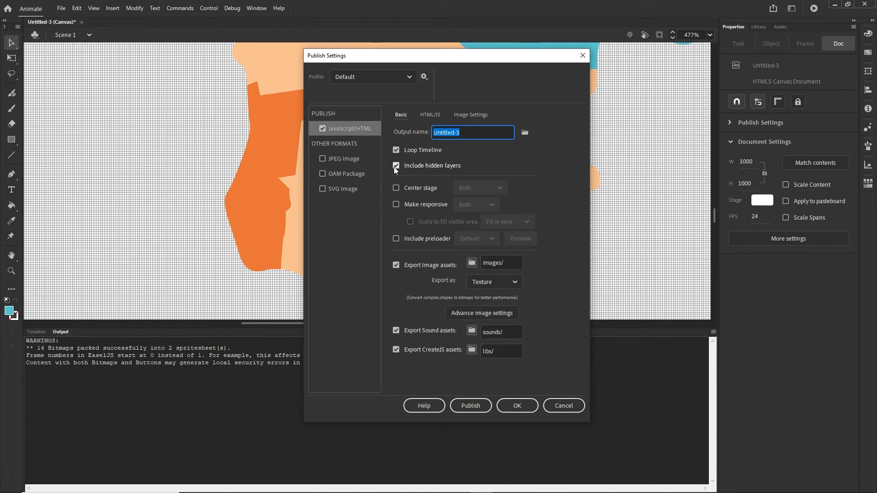
left_click(397, 167)
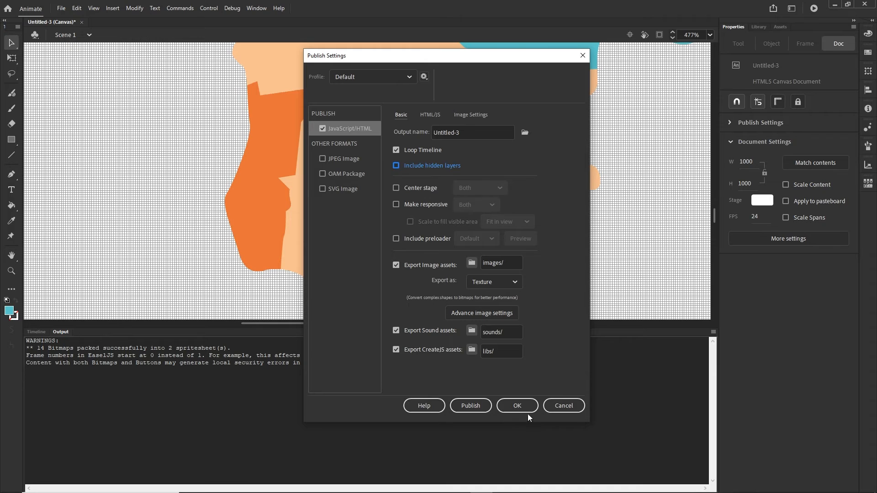
left_click(517, 406)
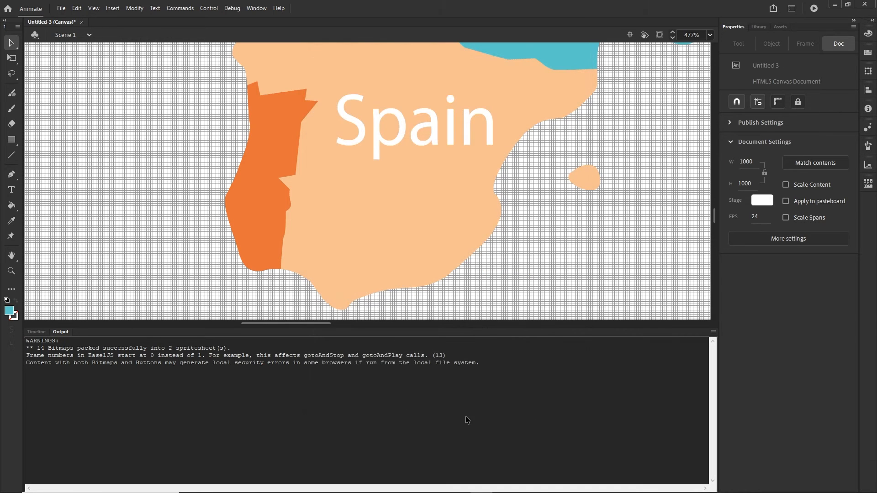
key("ctrl+Return")
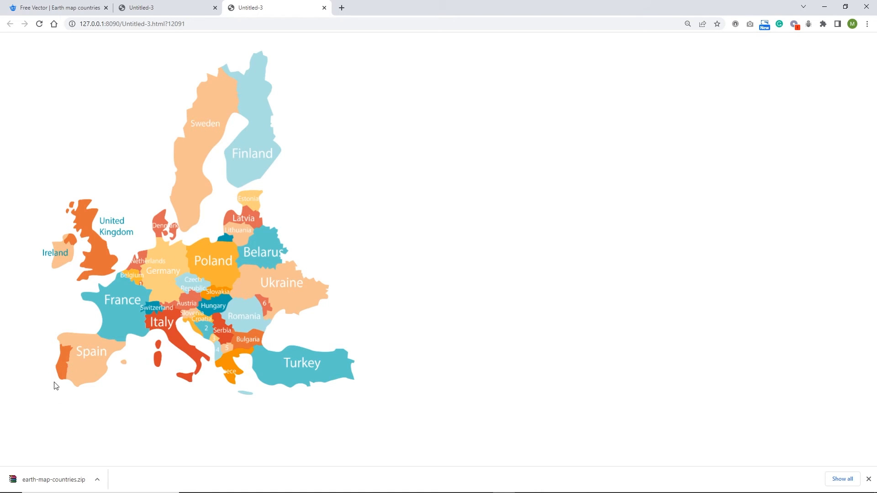
mouse_move(283, 492)
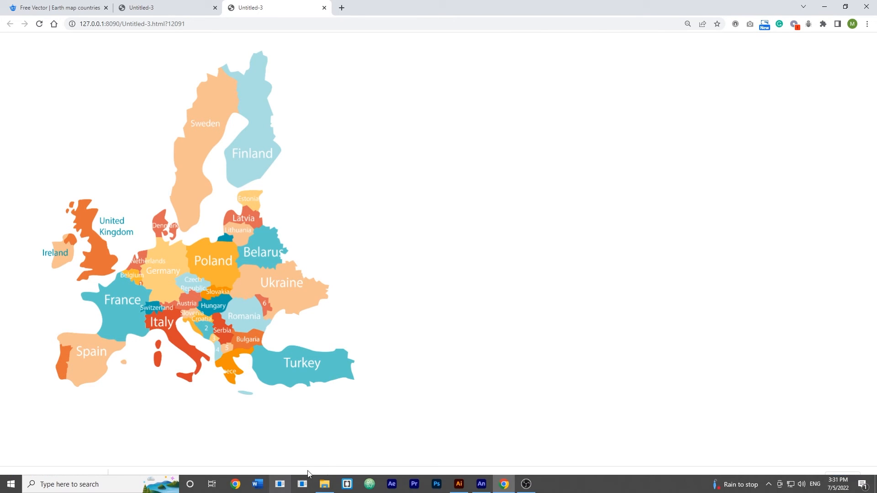
left_click(487, 489)
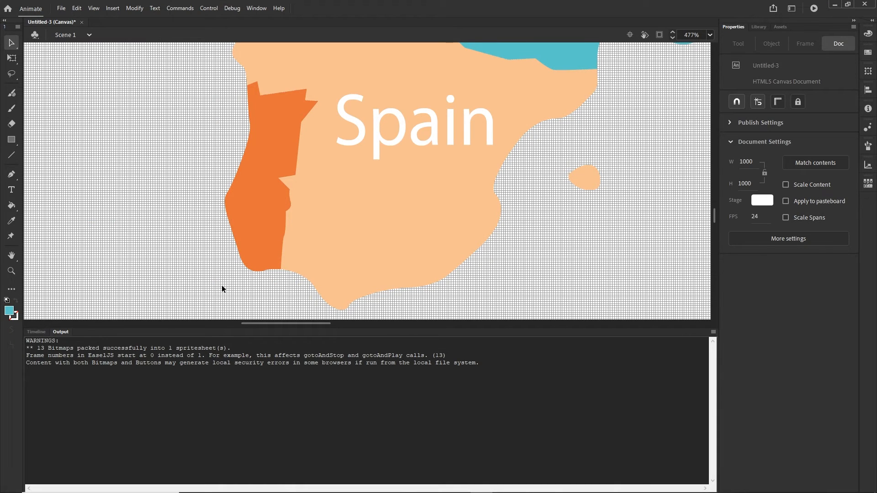
left_click(33, 332)
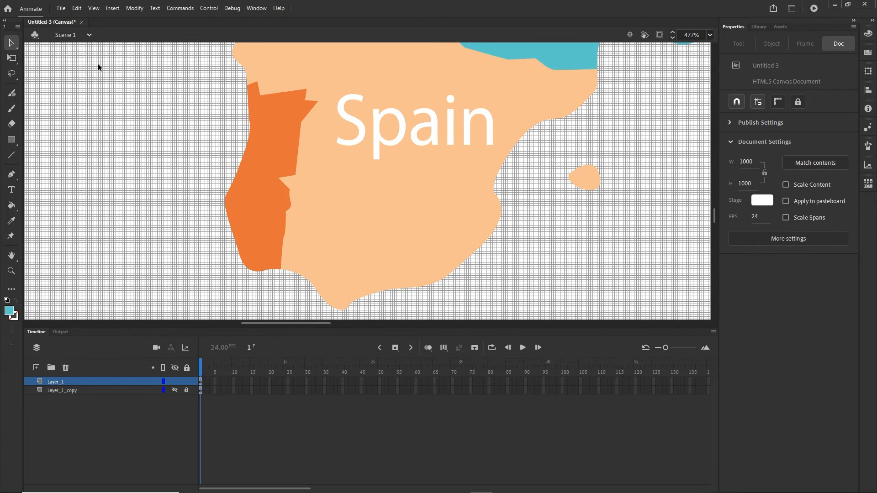
- Add an Over keyframe to Spain's button and delete the Spain label from its Up frame
scroll(312, 262, "down", 1)
left_click_drag(414, 171, 393, 197)
left_click(370, 141)
double_click(367, 146)
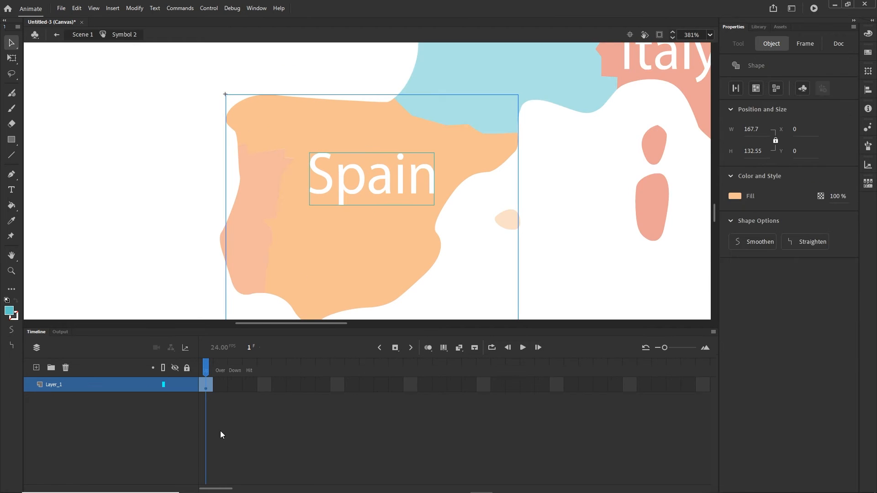
key("F6")
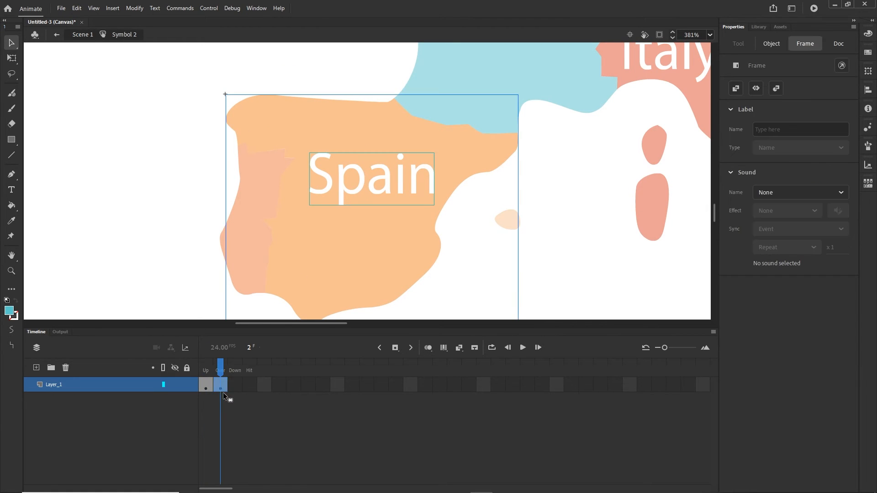
left_click(205, 387)
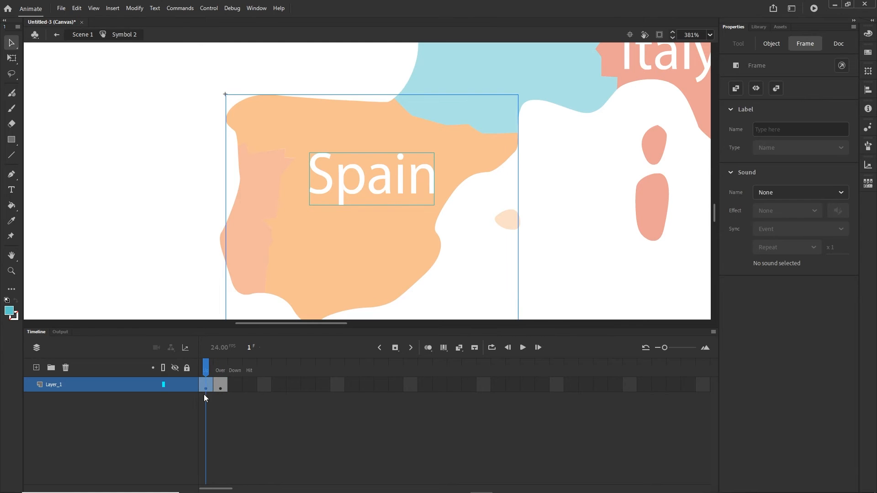
left_click(510, 274)
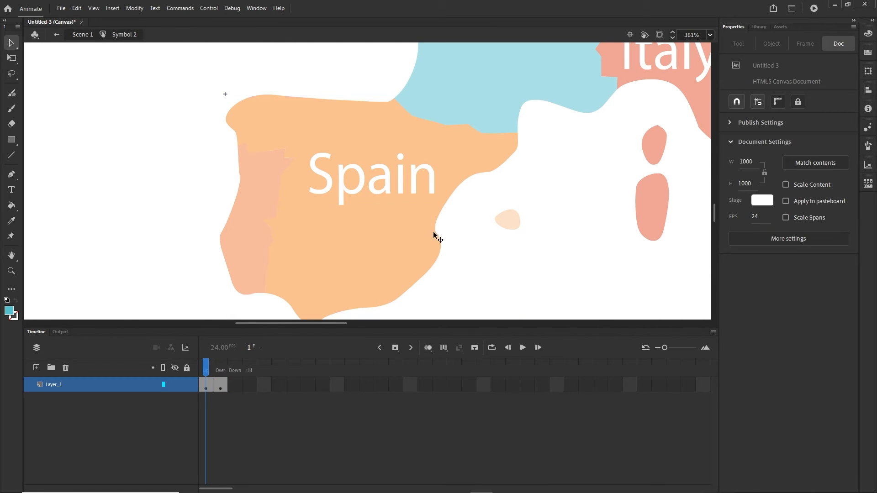
left_click(353, 193)
key("Delete")
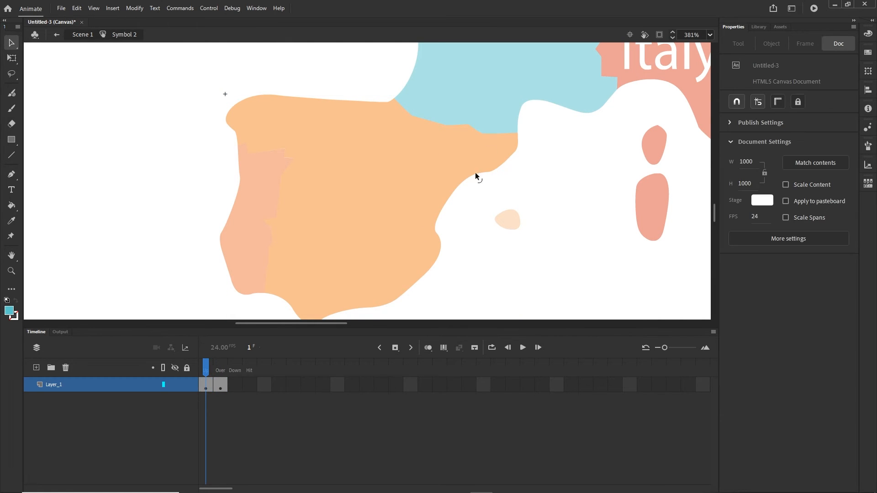
left_click(86, 35)
- Add an Over keyframe to France's button and delete the France label from its Up frame
left_click_drag(386, 133, 227, 249)
left_click_drag(258, 217, 242, 272)
left_click(300, 248)
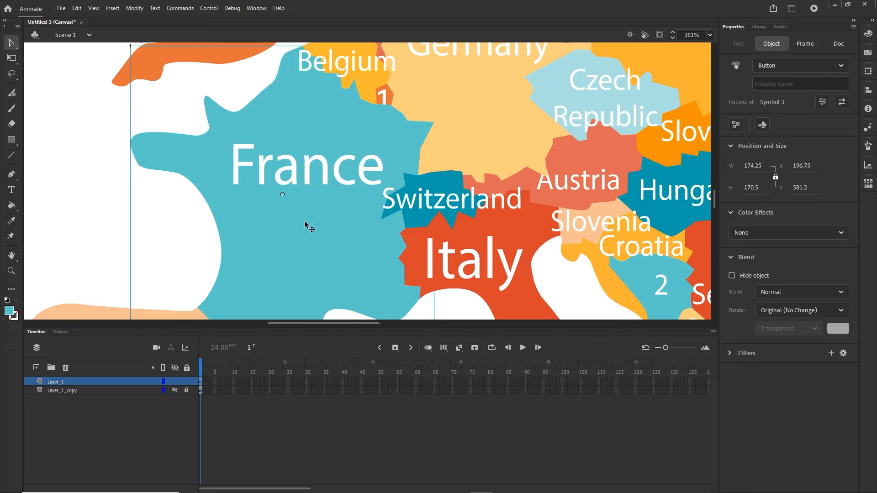
double_click(302, 224)
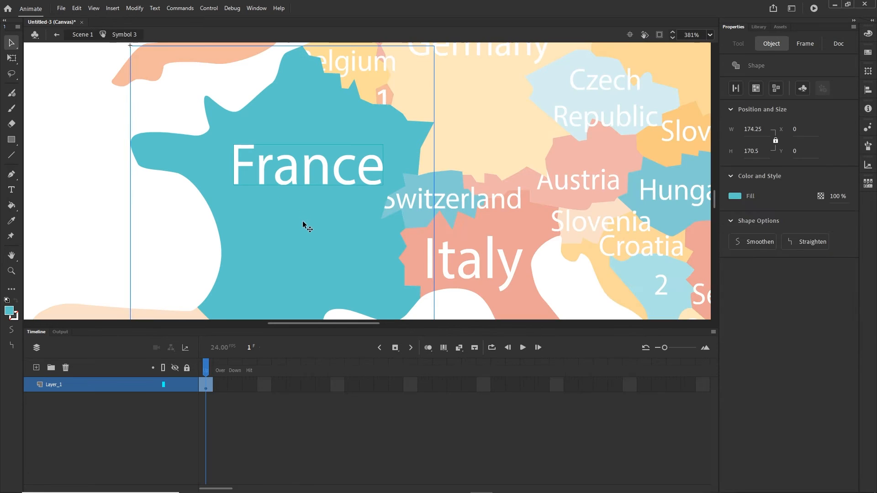
left_click(235, 415)
left_click(220, 386)
key("F6")
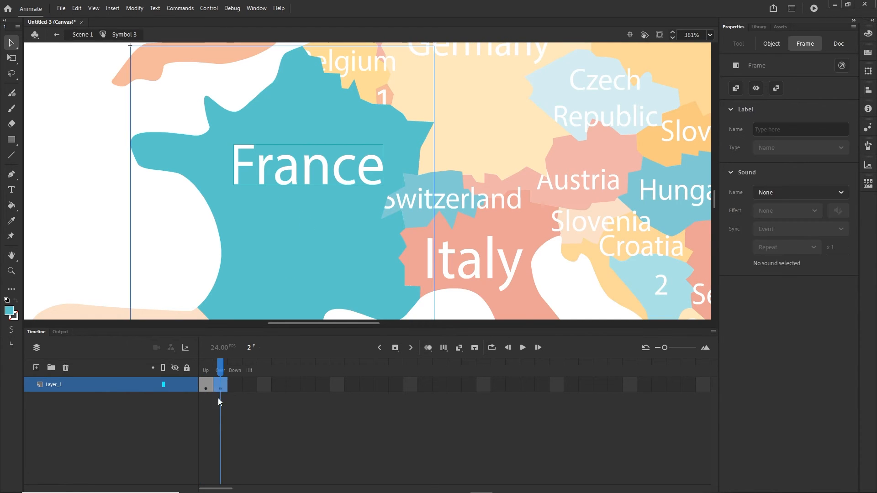
left_click(269, 269)
left_click(80, 203)
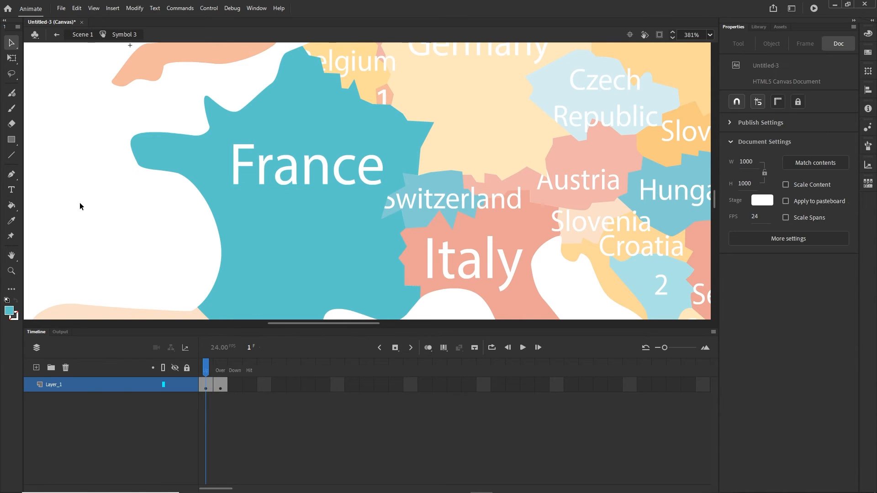
left_click(327, 183)
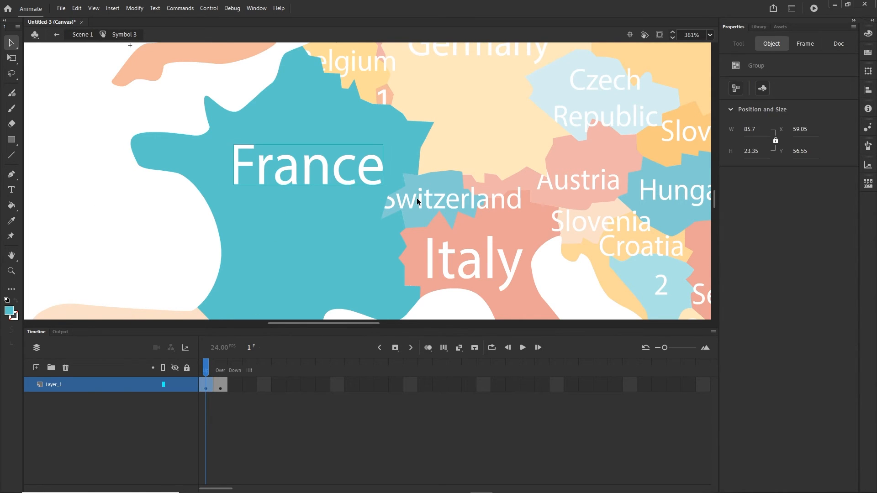
key("Delete")
left_click(91, 38)
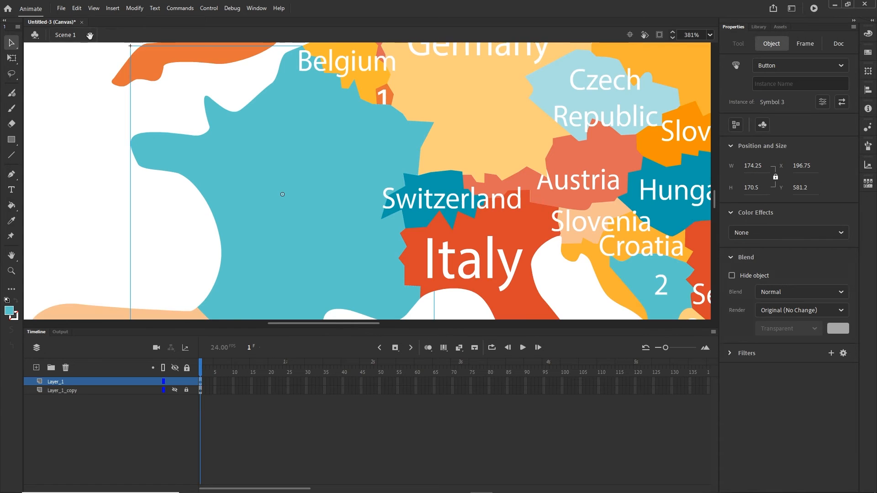
left_click_drag(347, 184, 214, 141)
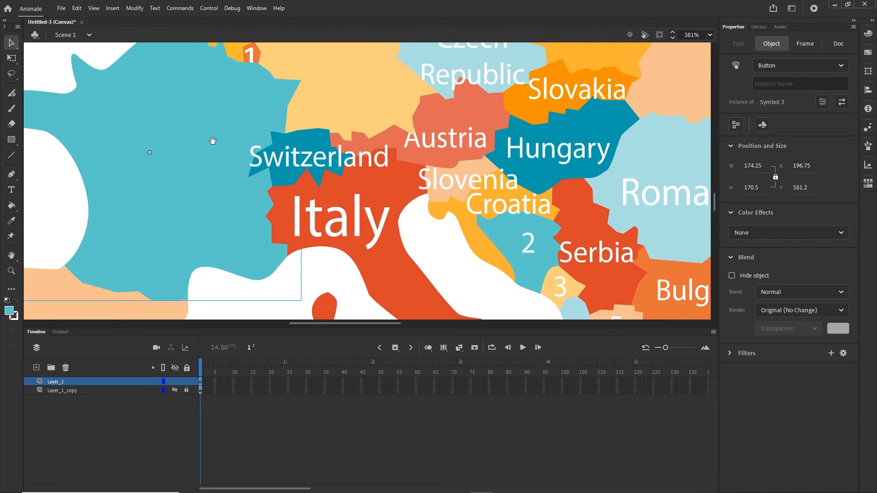
- Add an Over keyframe to Switzerland's button and delete its name label from the Up frame
double_click(302, 168)
left_click(306, 386)
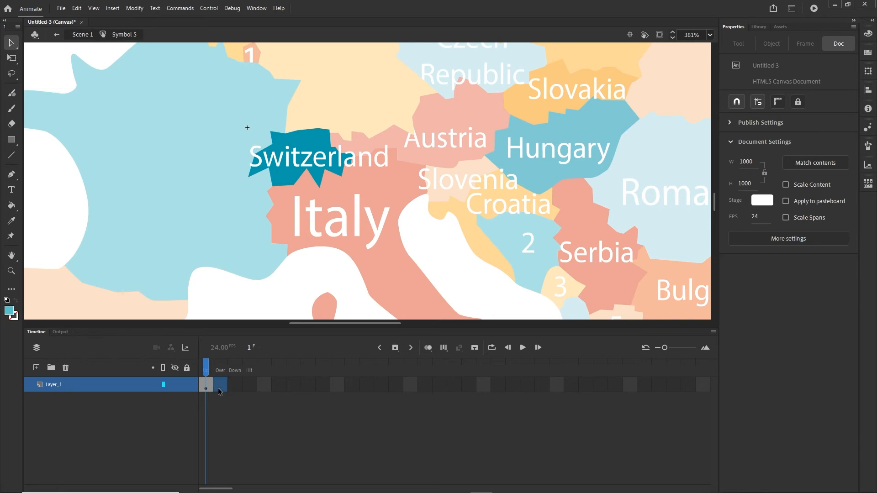
left_click(221, 388)
key("F6")
left_click(205, 385)
left_click(319, 166)
key("Delete")
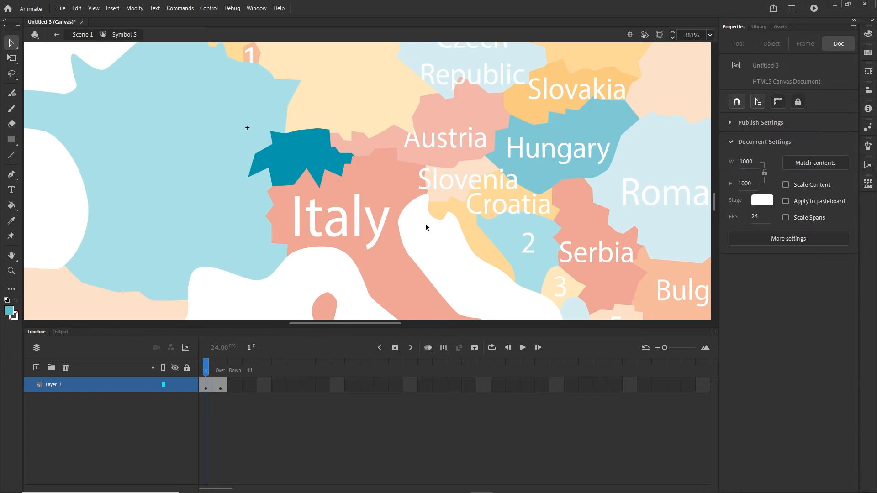
left_click(82, 35)
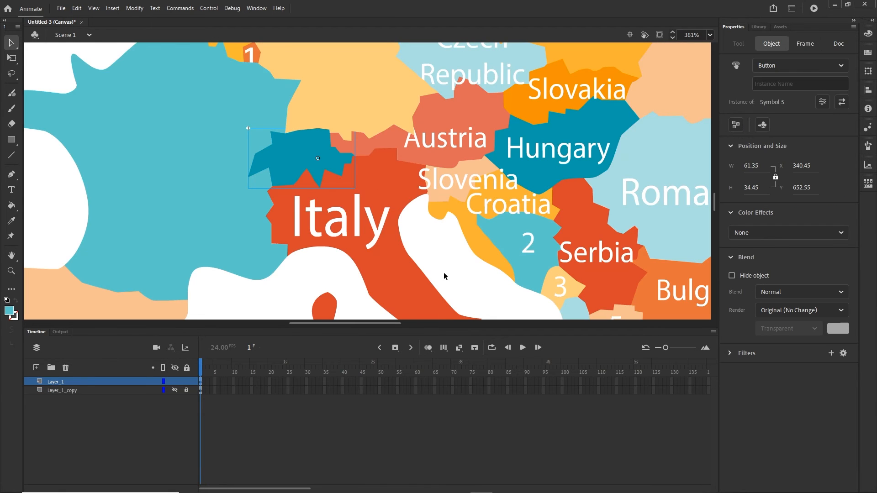
- Add an Over keyframe to Italy's button and delete the Italy label from its Up frame
left_click(377, 264)
double_click(378, 263)
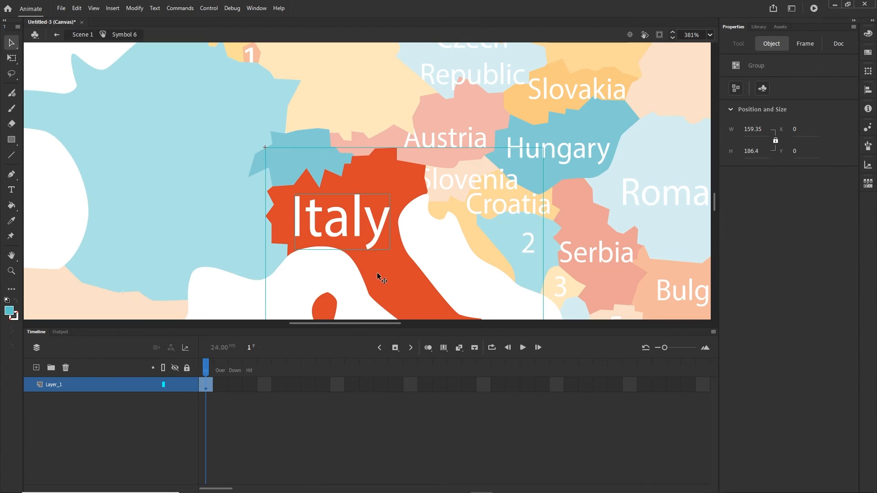
left_click(223, 384)
key("F6")
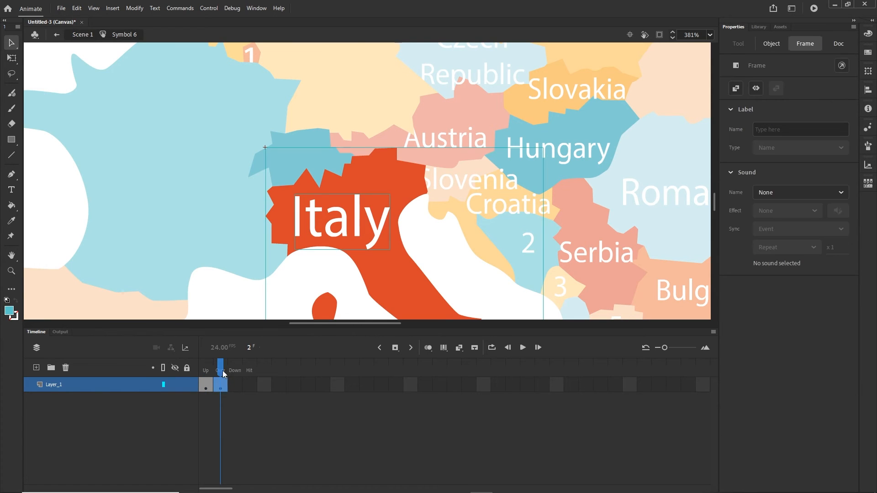
left_click(221, 407)
left_click(206, 387)
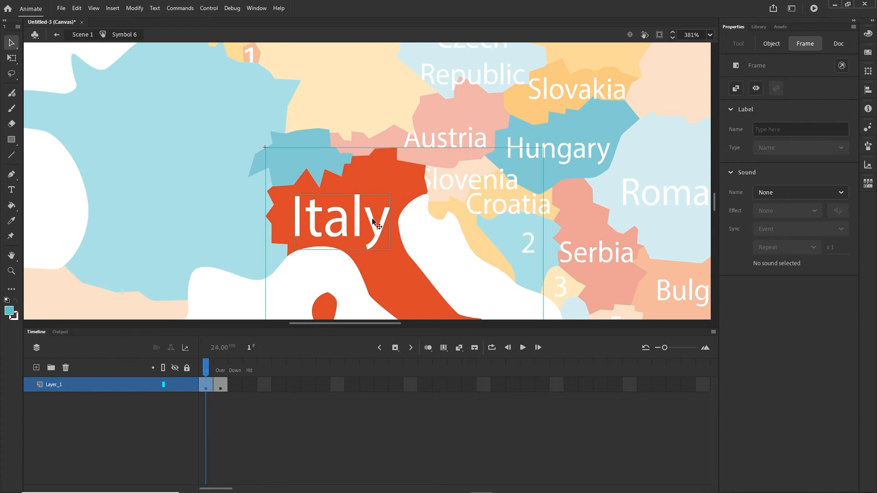
left_click(351, 444)
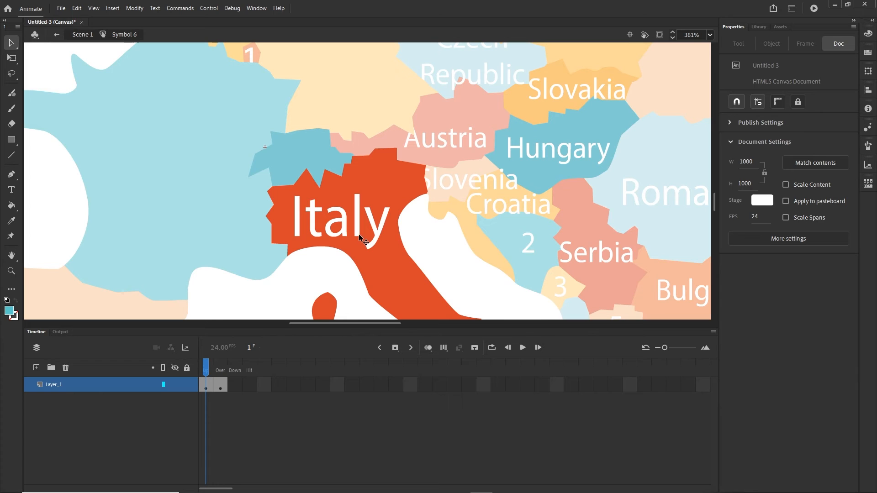
left_click(358, 234)
key("Delete")
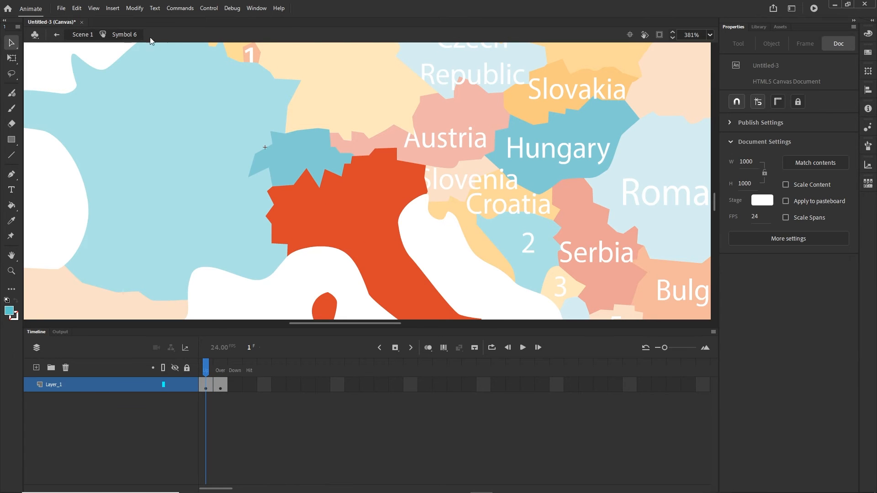
left_click(82, 34)
scroll(287, 106, "right", 5)
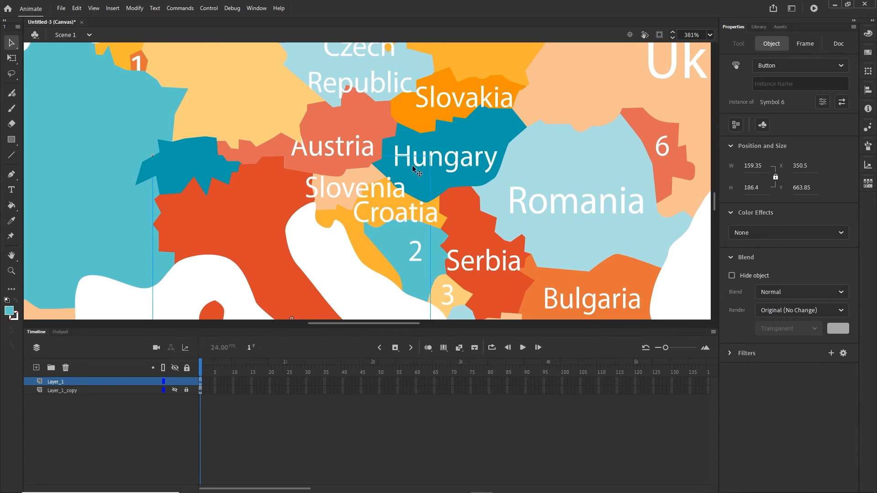
- Give the Austria button an Over keyframe and delete its name label from the Up state
left_click(336, 138)
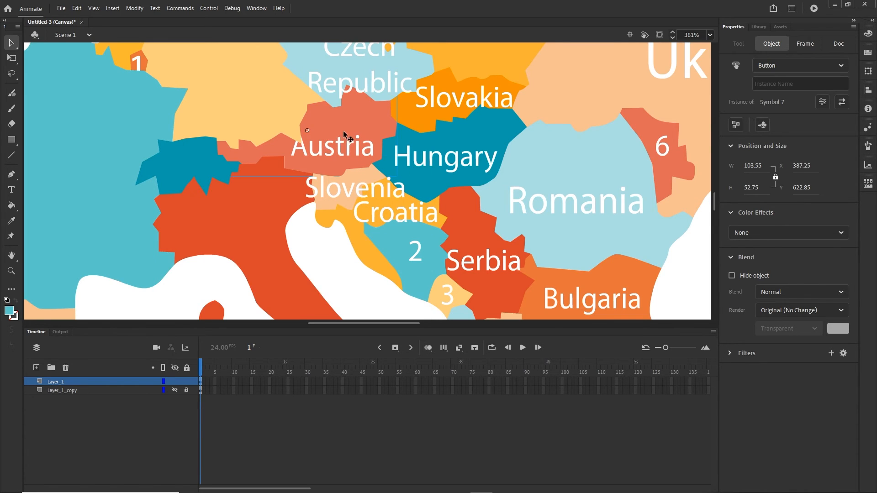
double_click(338, 131)
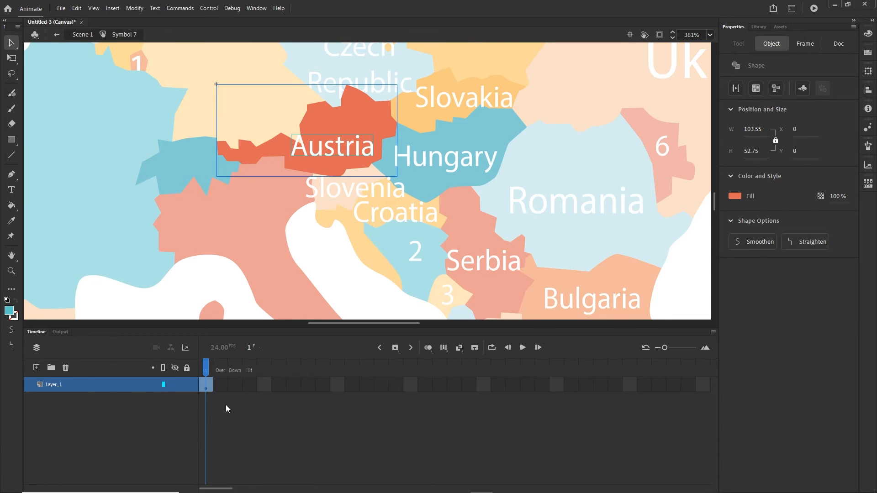
left_click(228, 390)
key("F6")
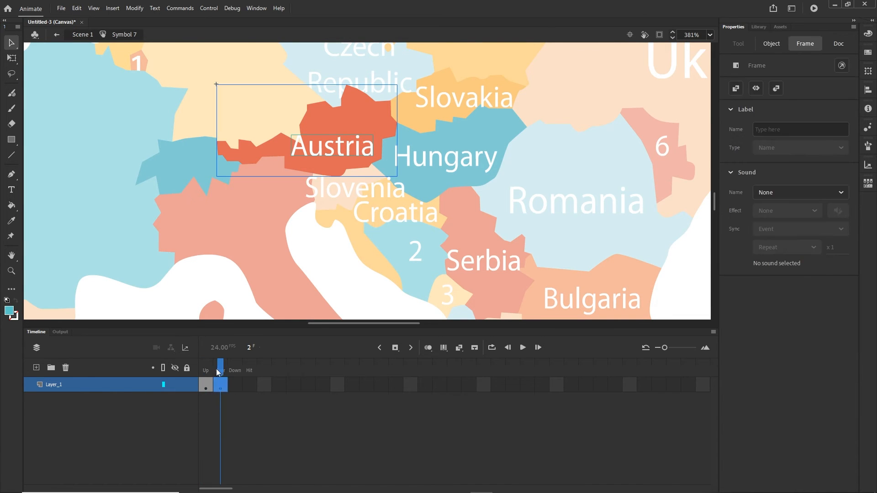
left_click_drag(219, 369, 206, 369)
left_click(346, 156)
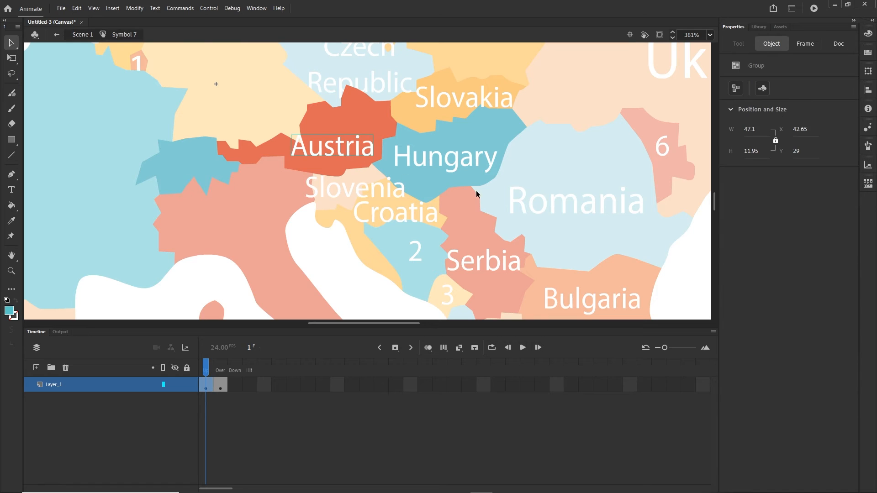
key("Delete")
left_click(82, 34)
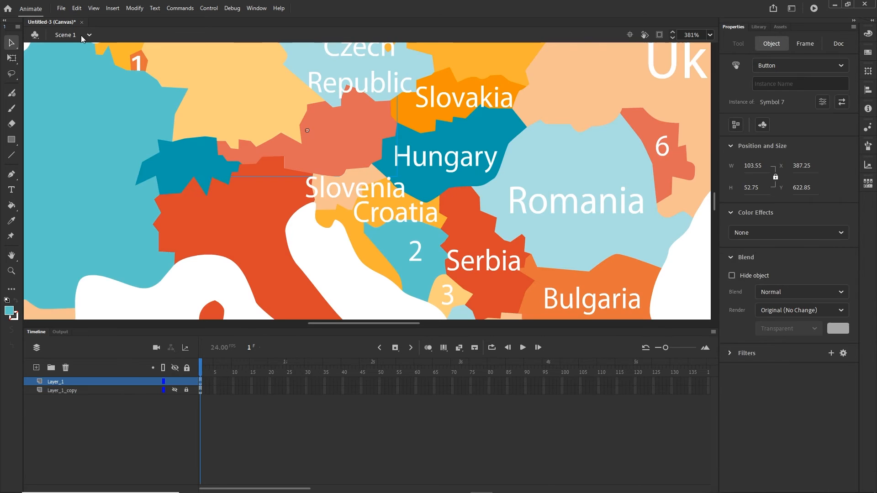
left_click(300, 380)
- Give the Germany button an Over keyframe and delete its name label from the Up state
left_click_drag(393, 151, 383, 296)
left_click(241, 167)
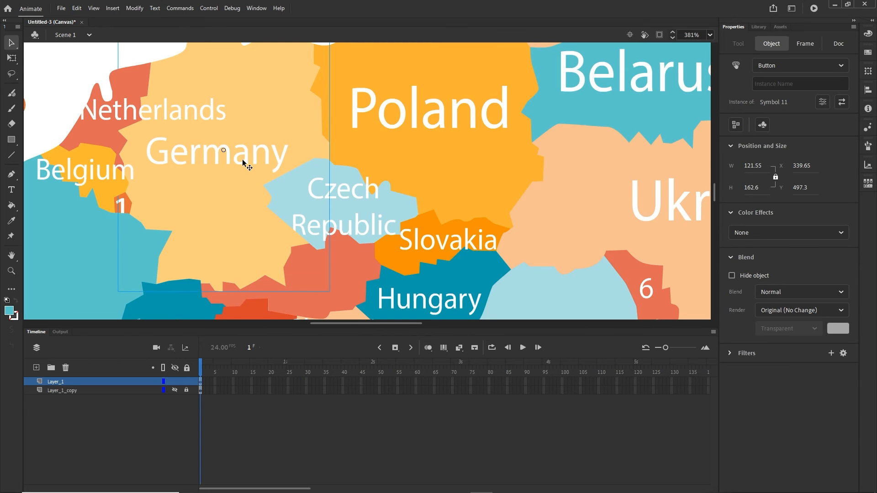
double_click(247, 162)
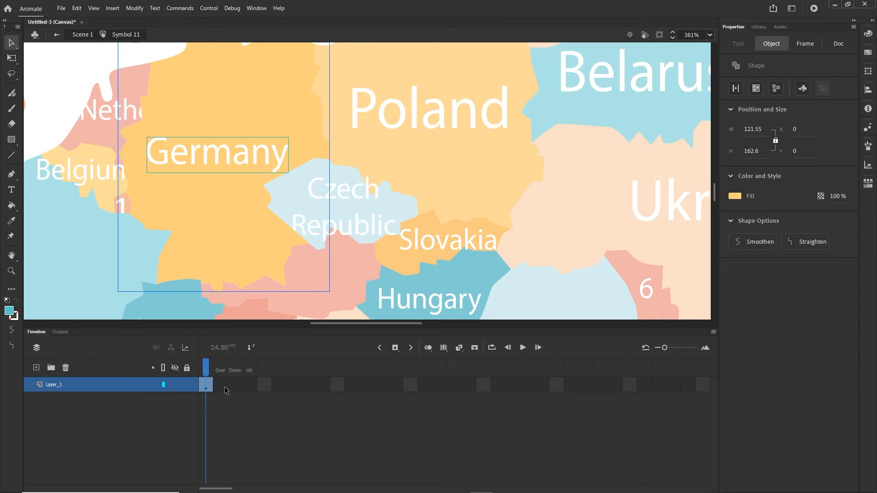
left_click(224, 388)
key("F6")
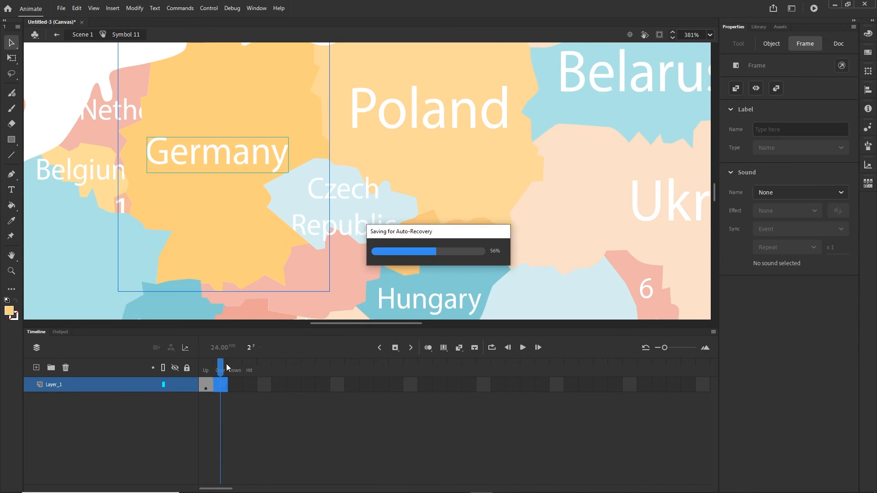
key("ctrl+z")
left_click(215, 418)
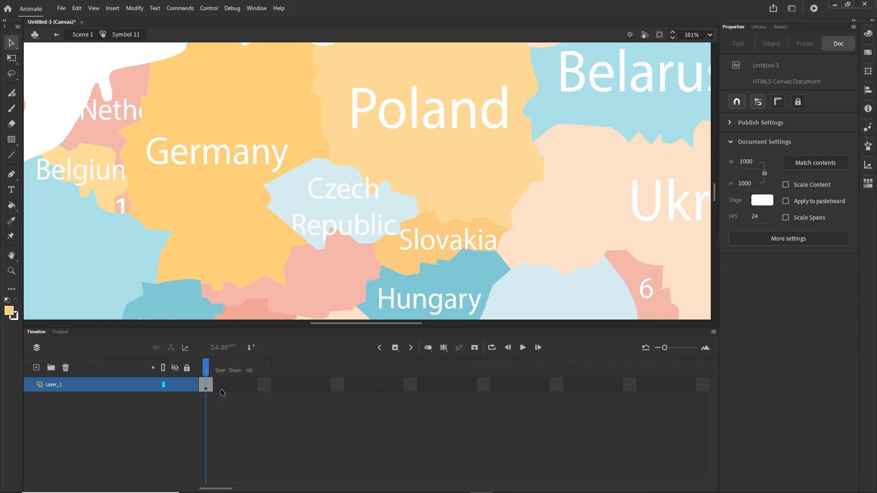
left_click(221, 388)
key("F6")
left_click_drag(220, 367, 189, 373)
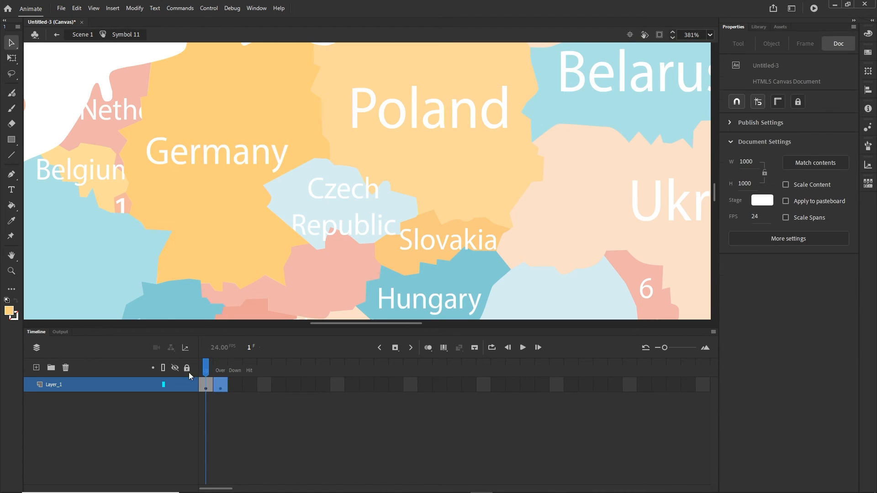
left_click(225, 158)
key("Delete")
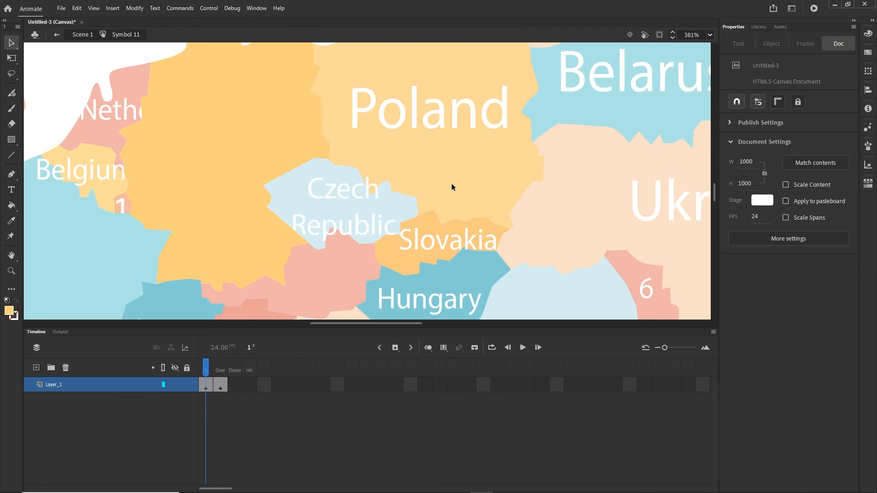
left_click(83, 34)
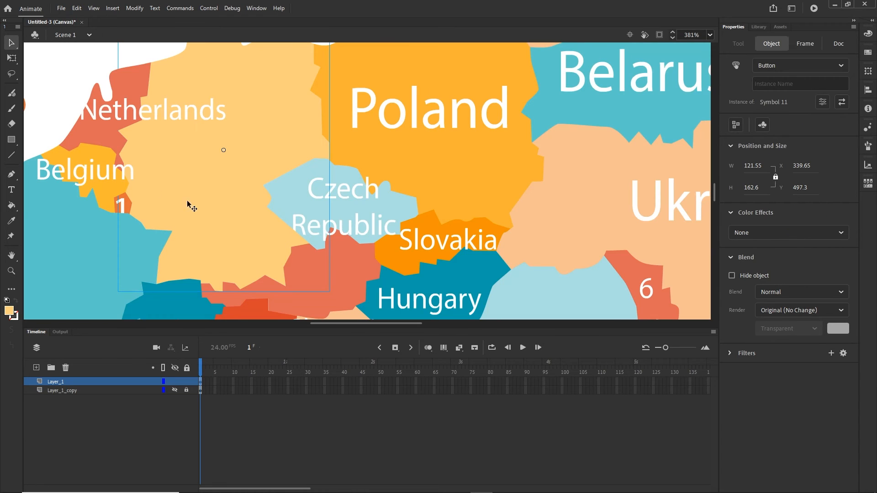
- Give the Netherlands button an Over keyframe and delete its name label from the Up state
left_click_drag(192, 176, 275, 174)
left_click(205, 116)
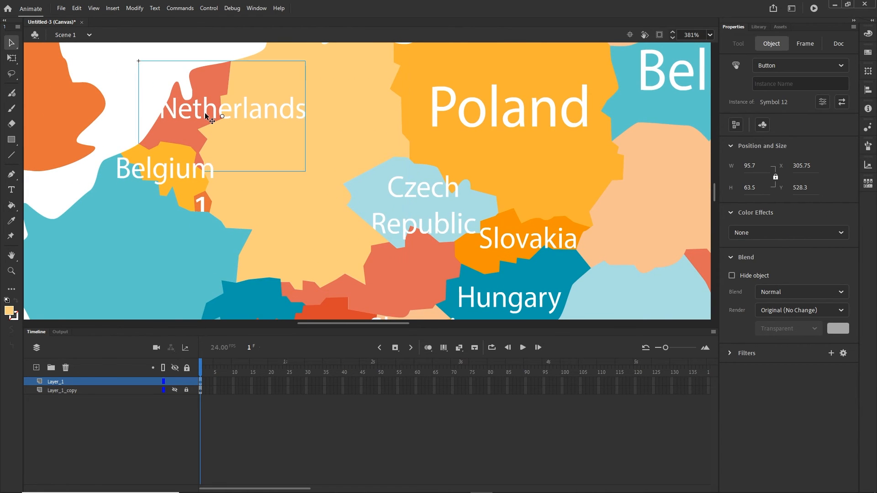
double_click(206, 116)
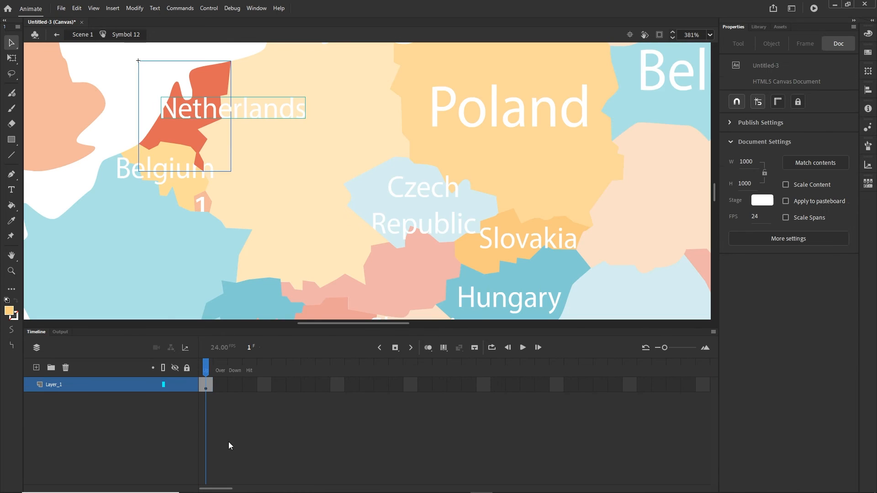
left_click(221, 385)
key("F6")
left_click(221, 411)
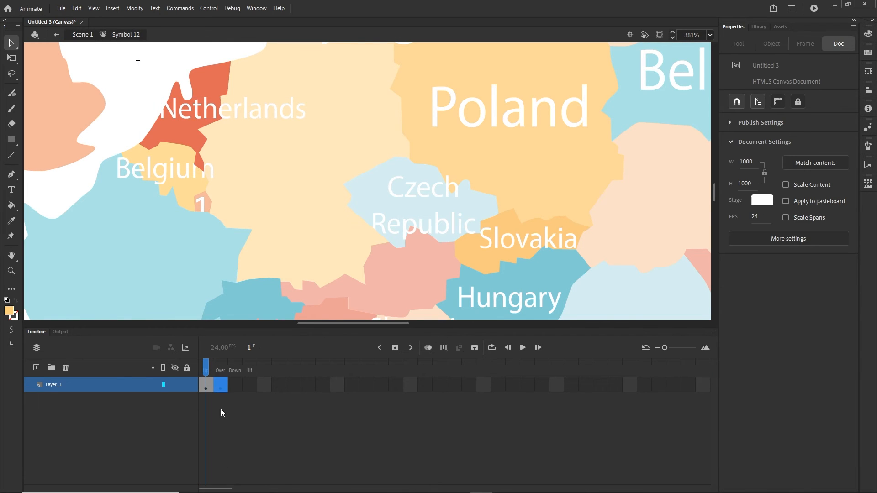
left_click(203, 121)
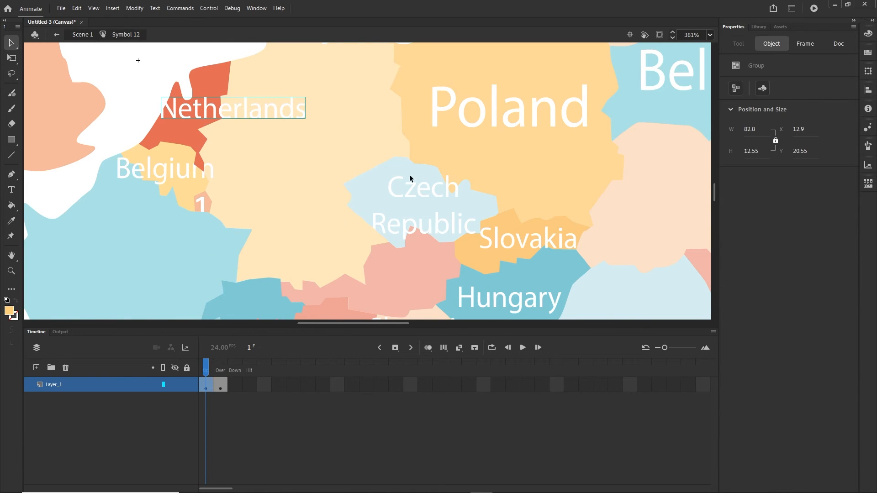
key("Delete")
left_click(82, 34)
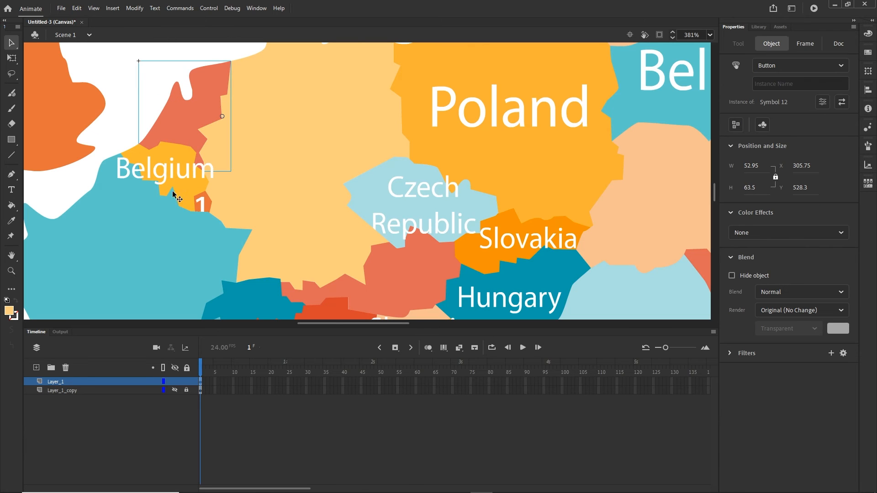
- Edit the Belgium button's Up-state name label, then return to the map and publish to the browser
left_click(166, 176)
double_click(166, 176)
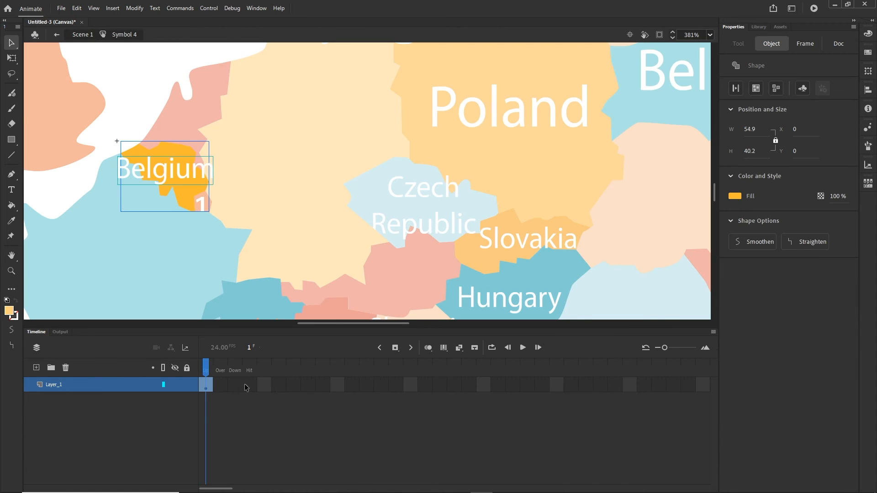
left_click(220, 385)
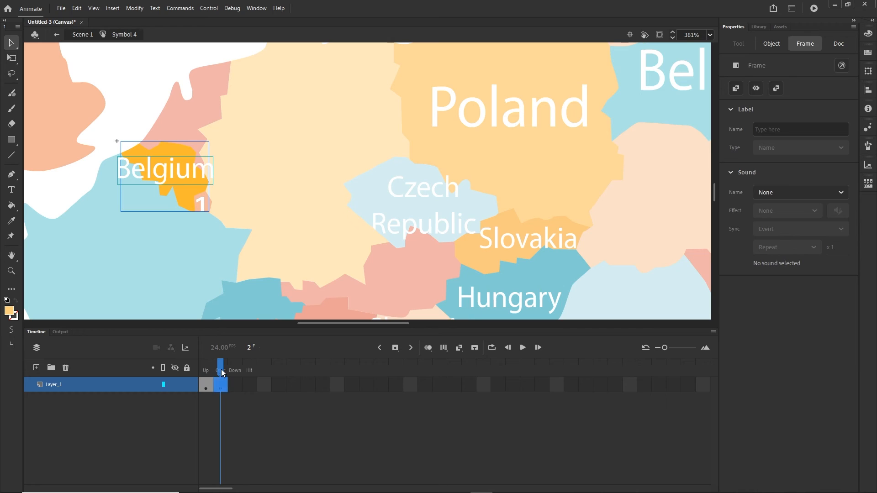
left_click(205, 385)
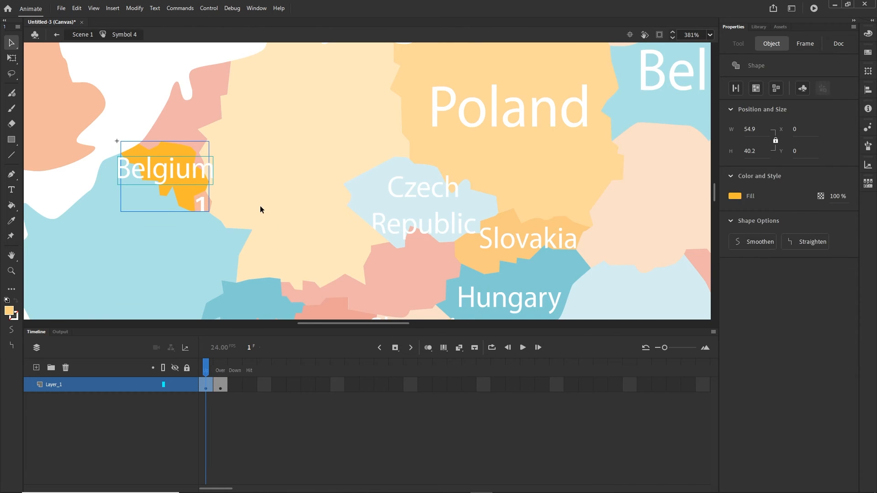
left_click(189, 174)
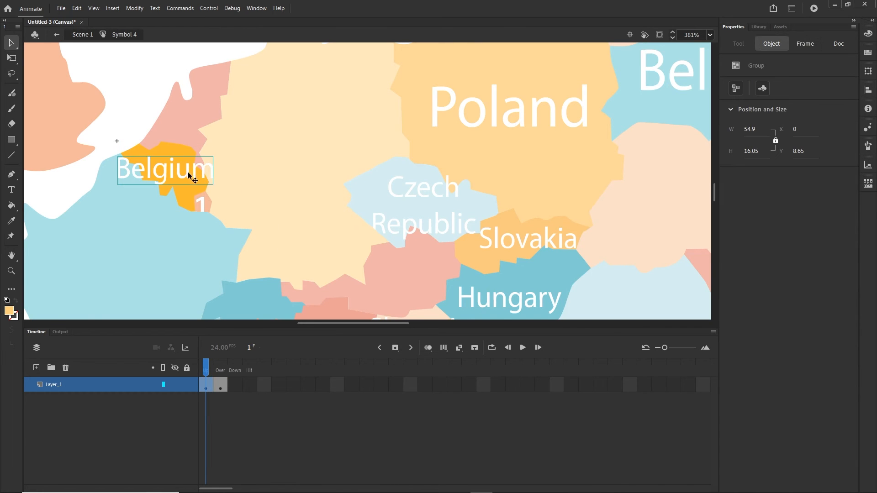
left_click(501, 218)
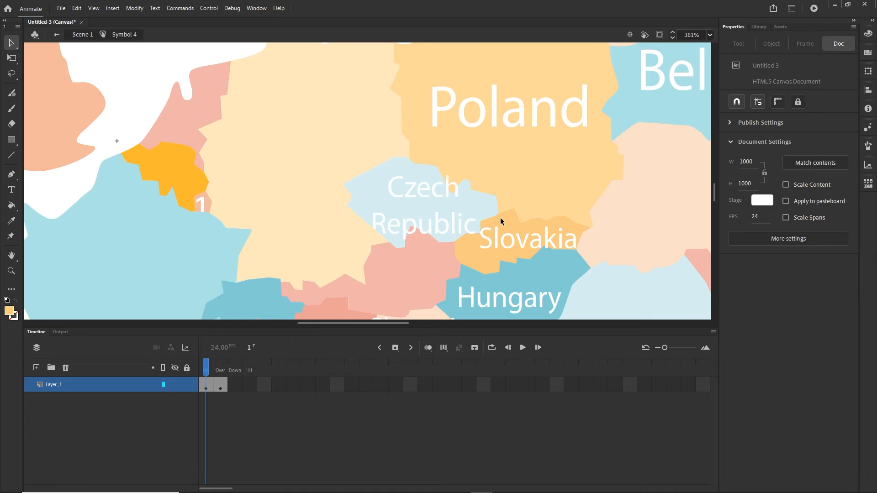
left_click(84, 35)
key("ctrl+Return")
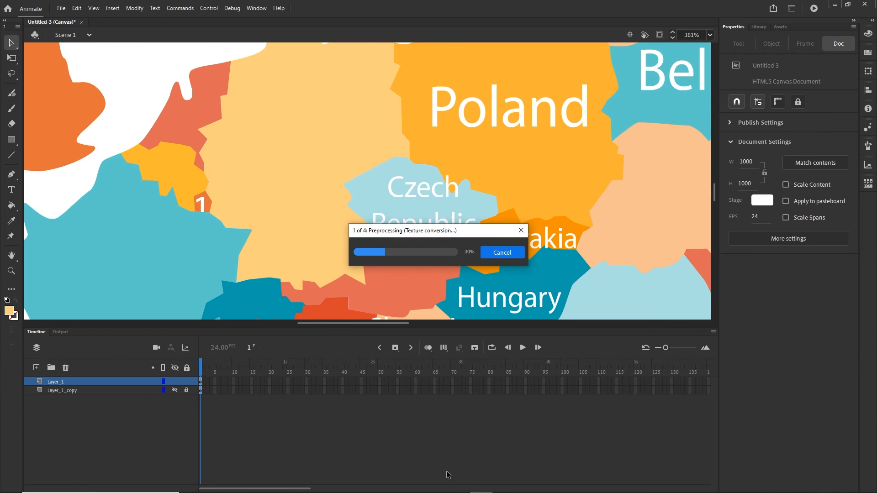
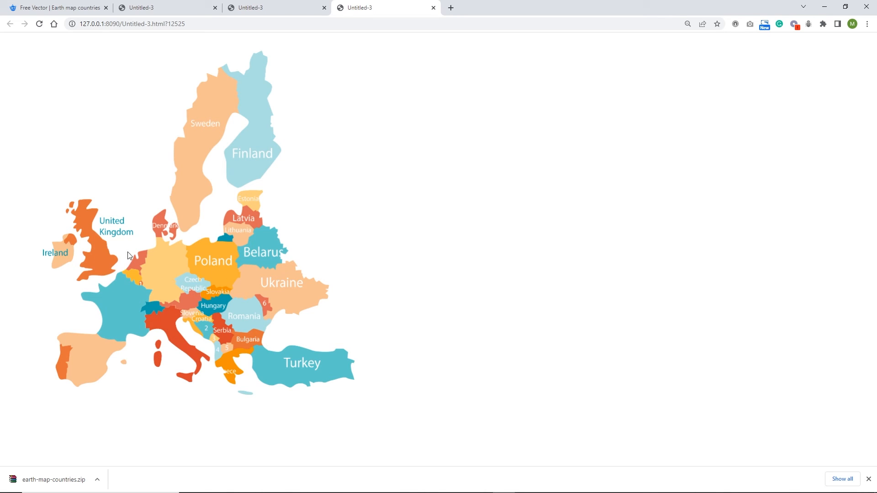
- Minimize the Chrome preview and bring back Animate's Timeline with the map's layers and frames
left_click(825, 9)
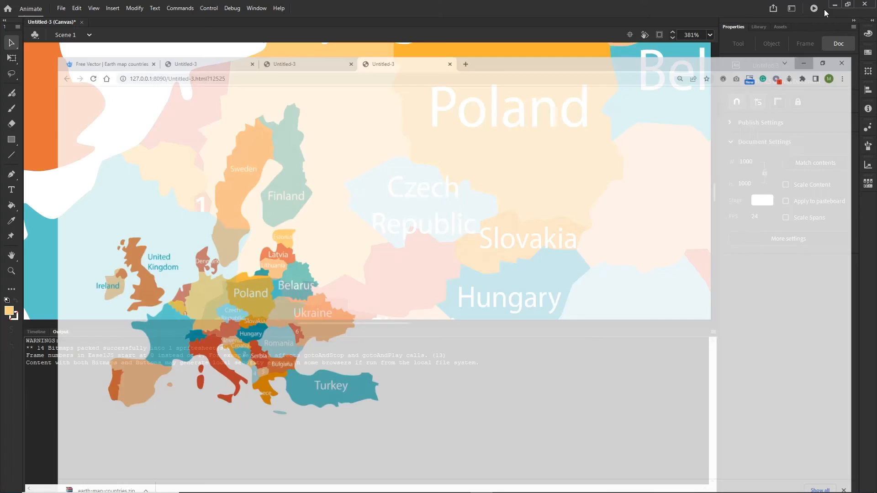
left_click(37, 332)
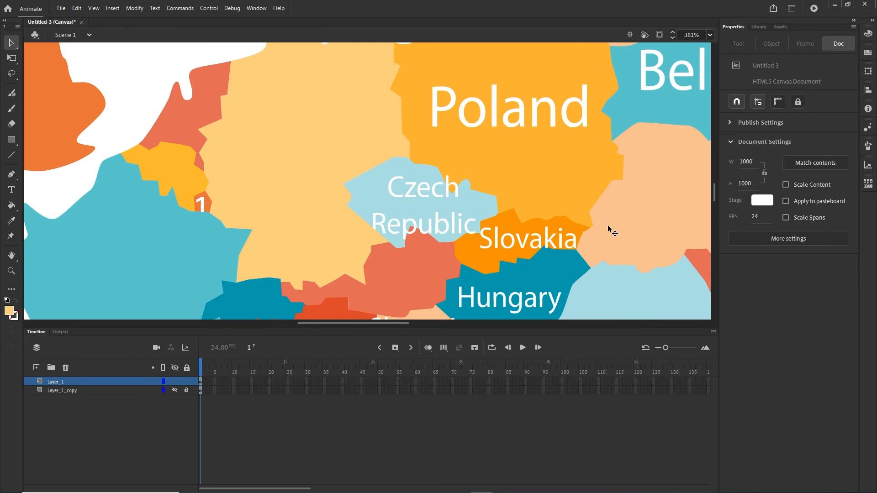
- In the save dialog, create a new 'animate' folder under 69 interactive map > tutorial
key("ctrl+s")
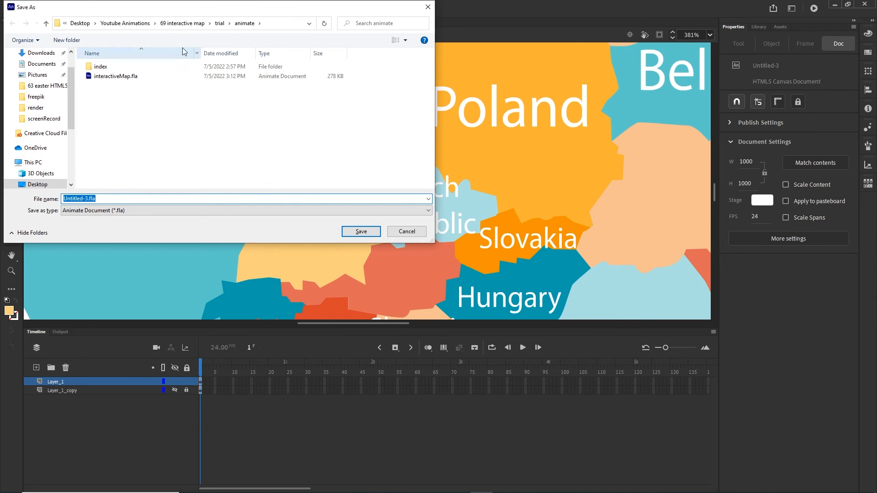
left_click(182, 23)
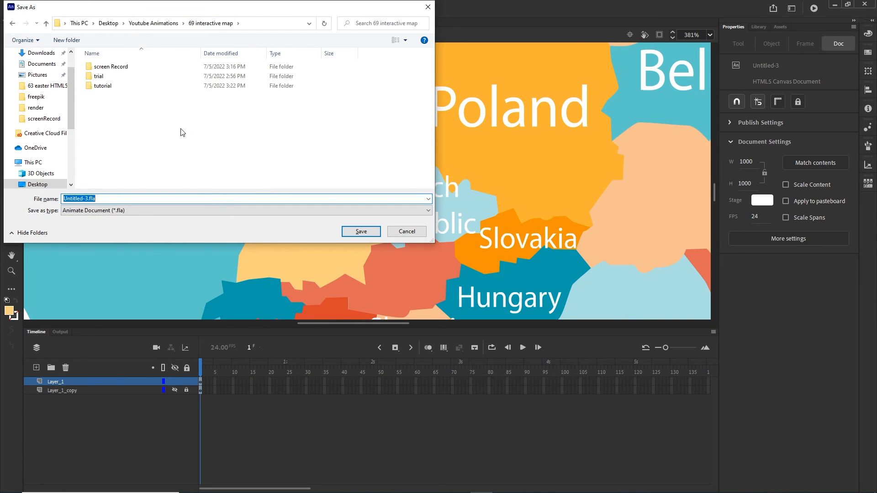
double_click(102, 86)
right_click(91, 111)
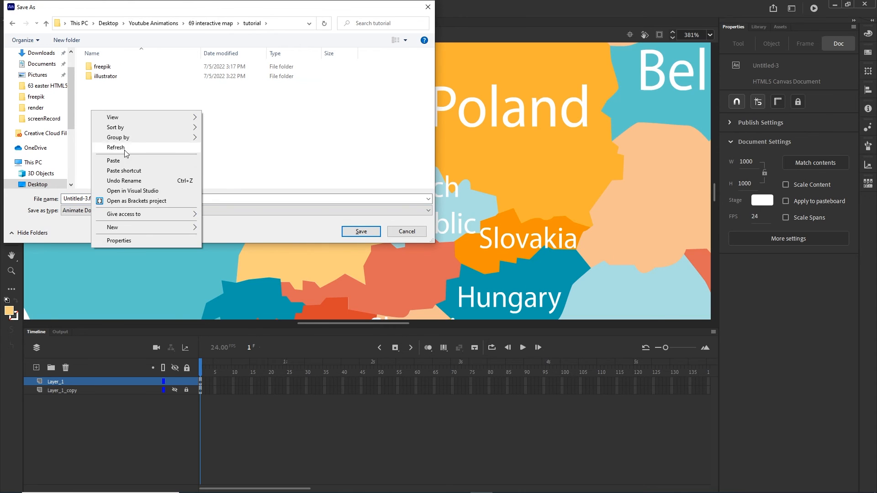
mouse_move(165, 230)
left_click(228, 230)
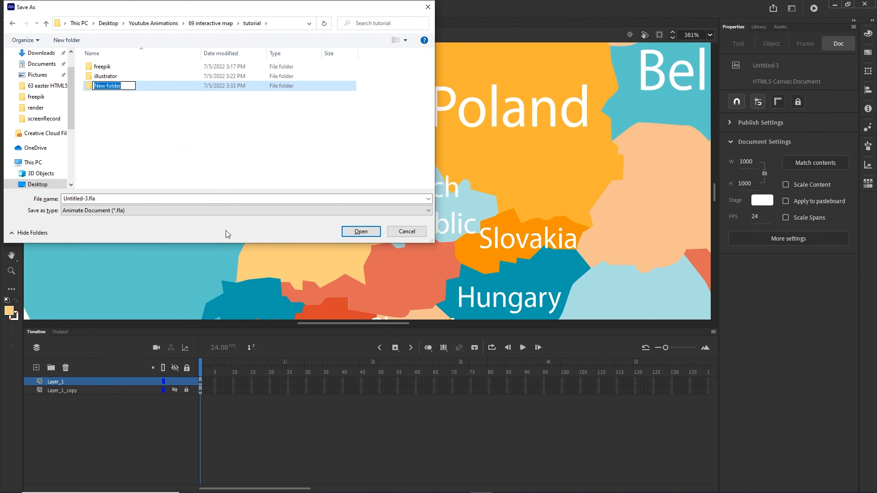
type("animate")
key("Return")
- Save the document as map.fla inside the animate folder
double_click(102, 67)
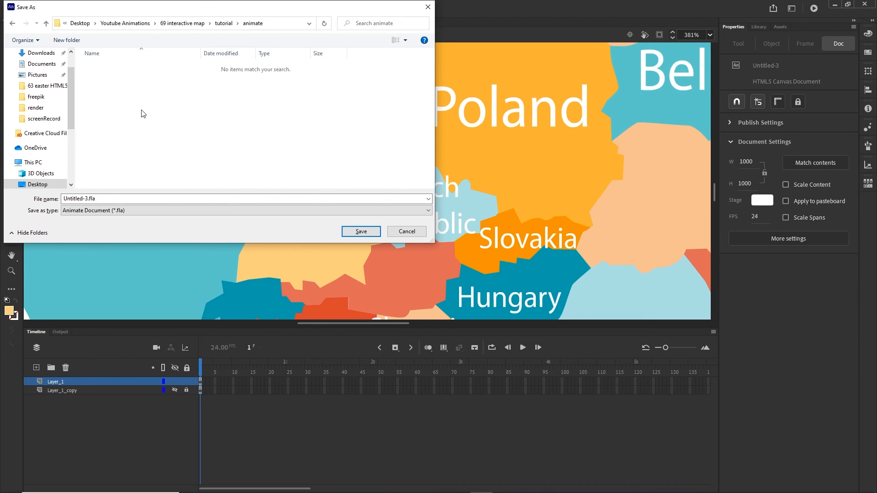
double_click(97, 200)
type("m,a")
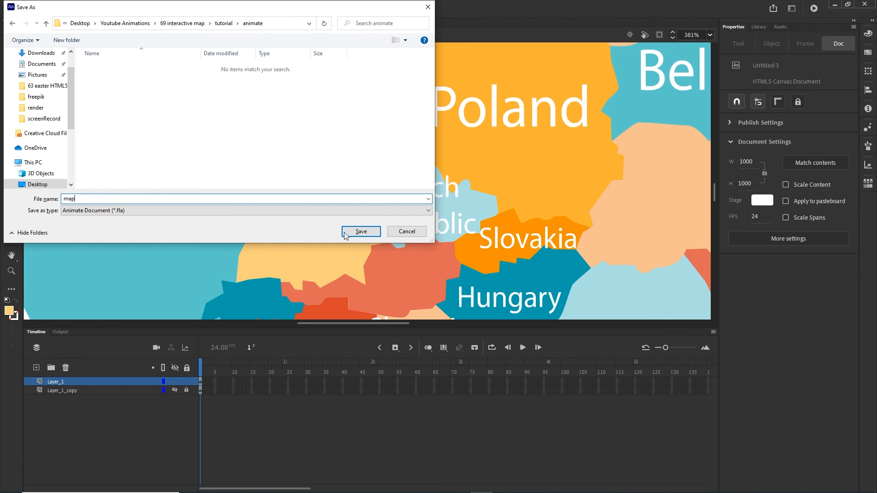
left_click(362, 232)
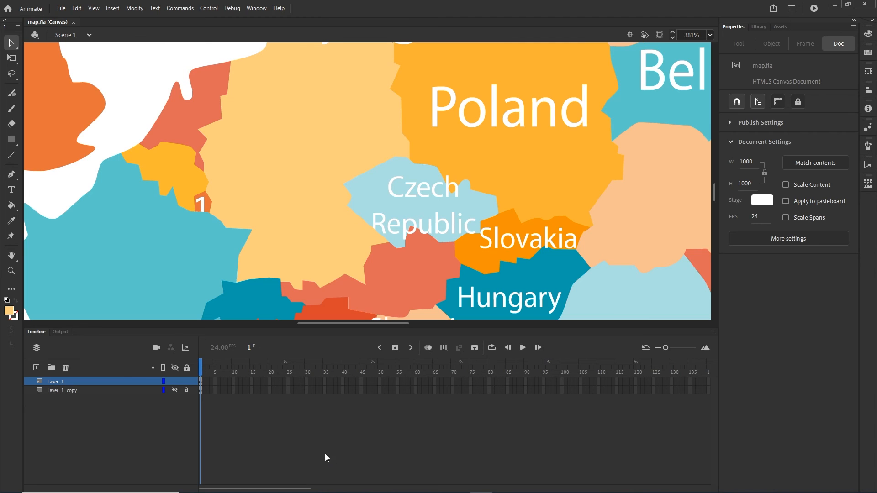
- Check that map.fla is in tutorial\animate, then test the map again so it previews as map.html
left_click(325, 484)
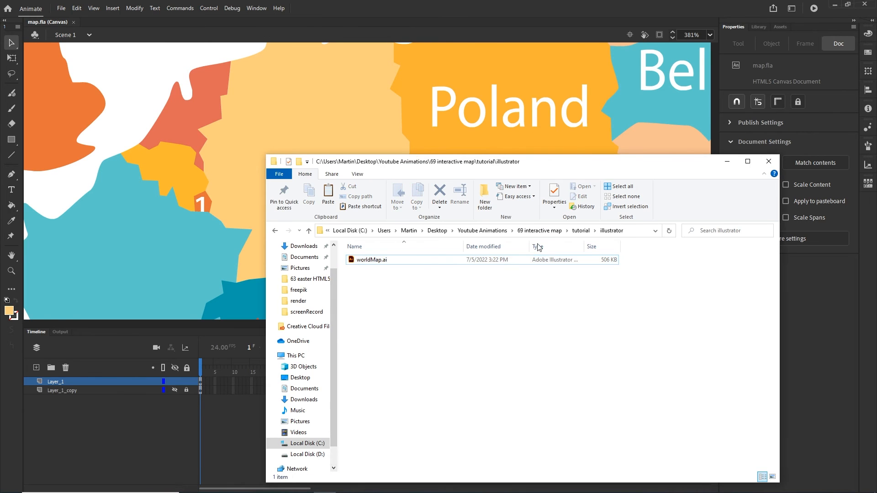
left_click(581, 230)
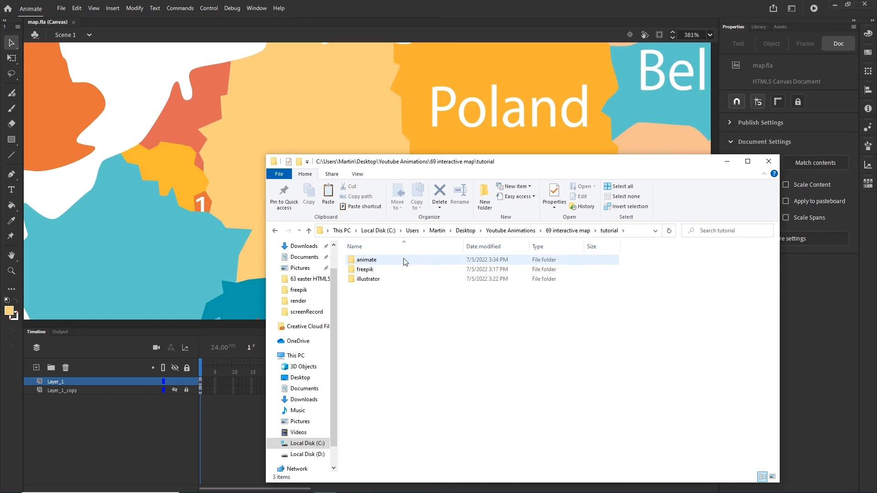
left_click(361, 260)
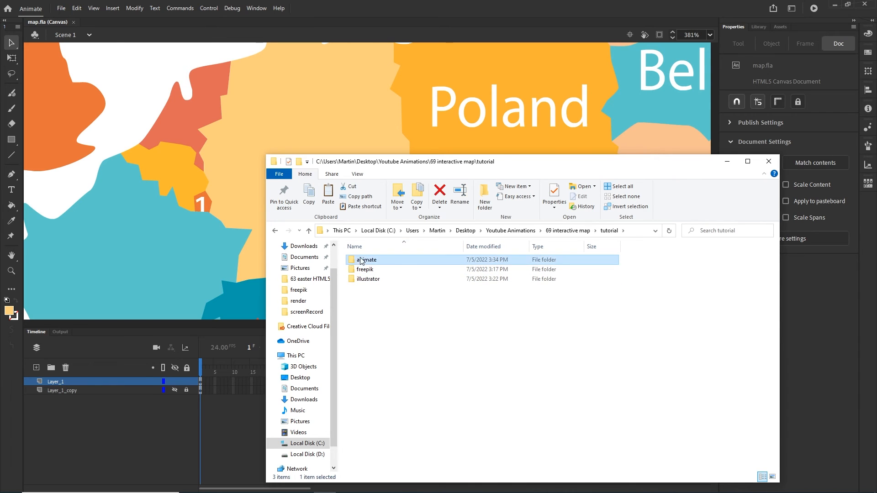
double_click(361, 259)
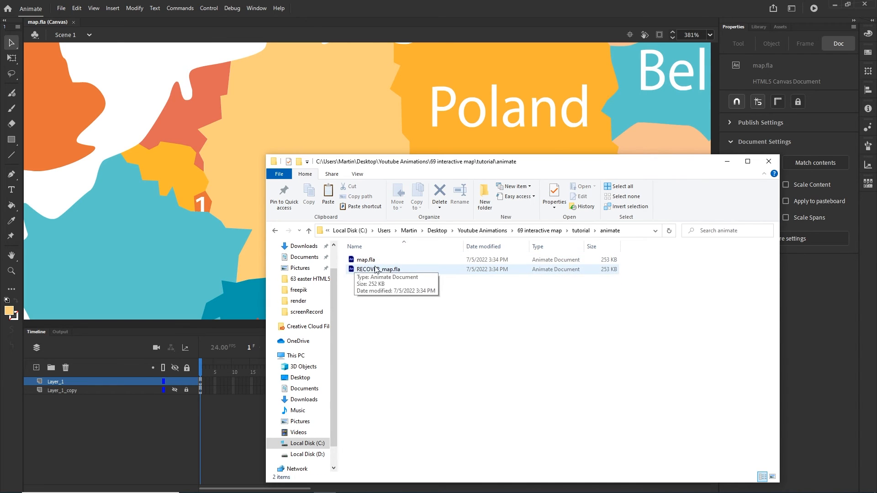
left_click(729, 163)
key("ctrl+Return")
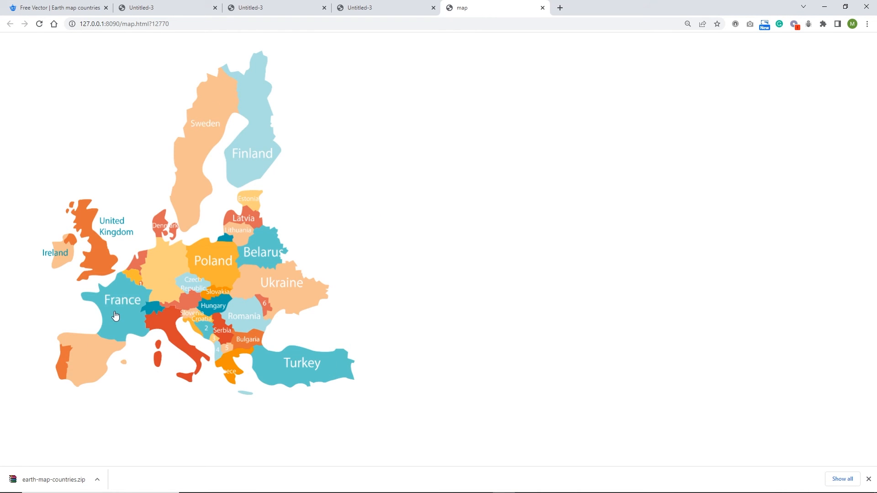
- Delete map.js, map.html and the images folder from the animate folder, then return to Animate
left_click(324, 484)
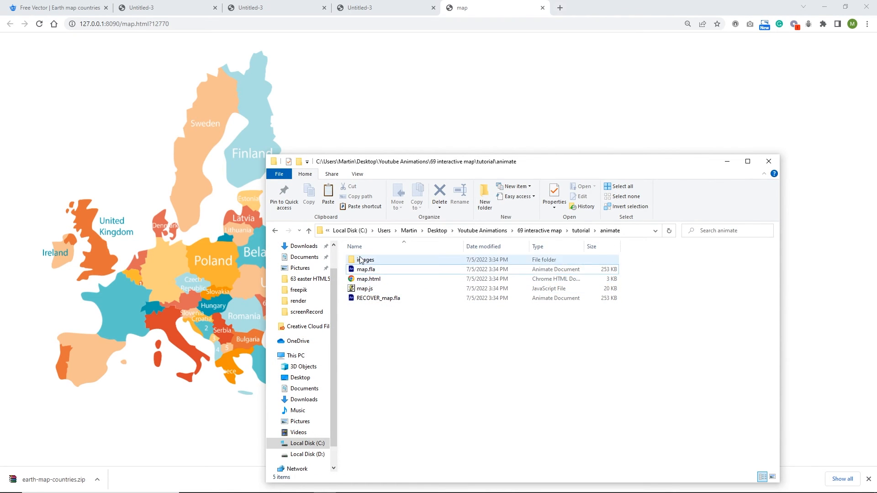
left_click(379, 291)
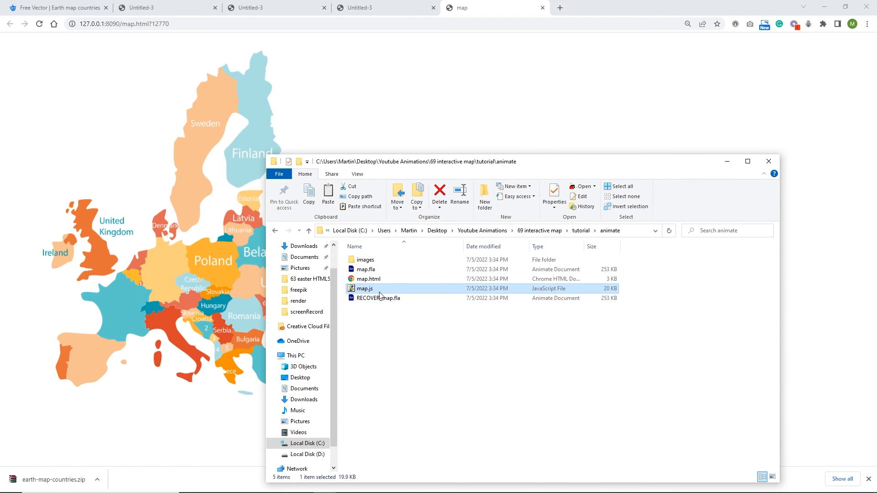
key("Delete")
left_click(381, 280)
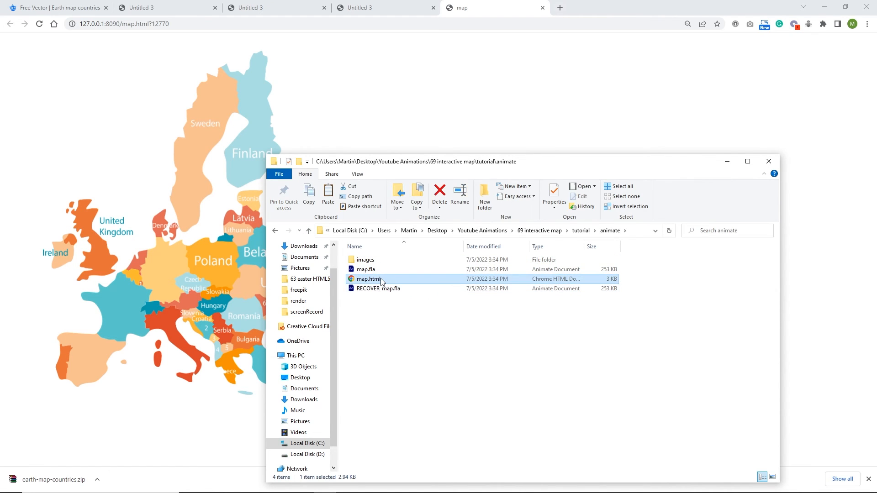
key("Delete")
left_click(379, 260)
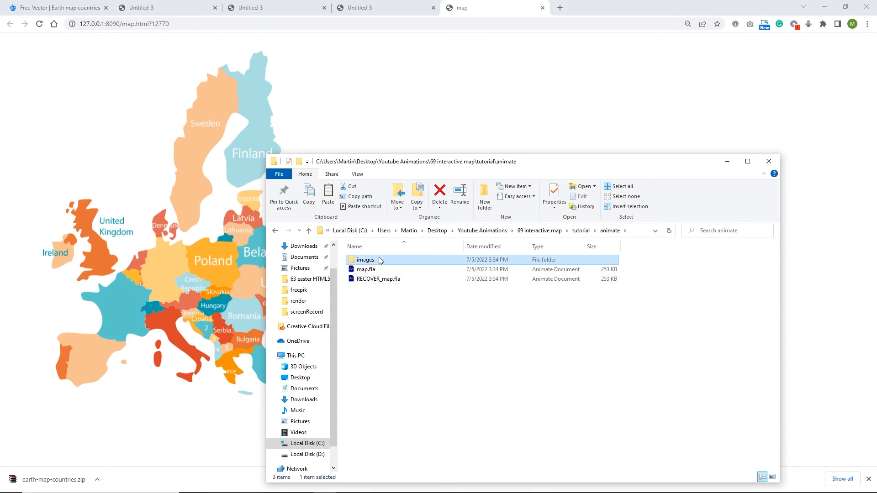
key("Delete")
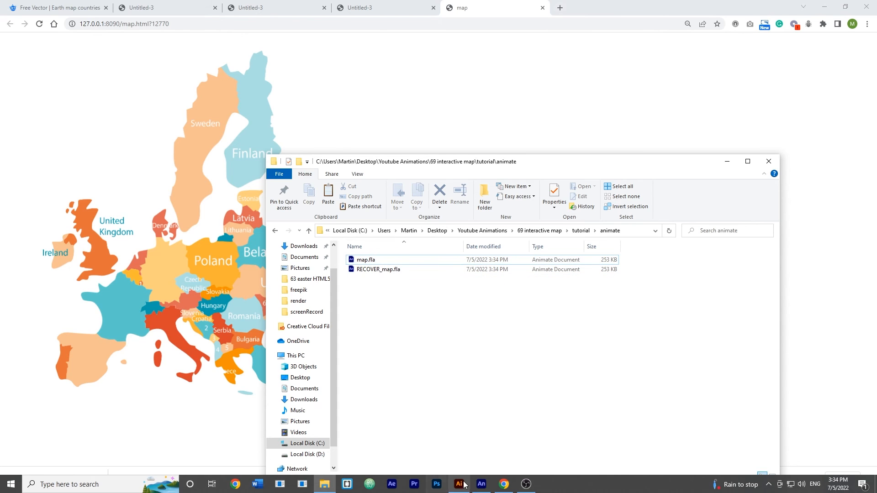
left_click(481, 485)
- From Publish Settings, create a new 'index' folder inside tutorial\animate for the published output
left_click(61, 8)
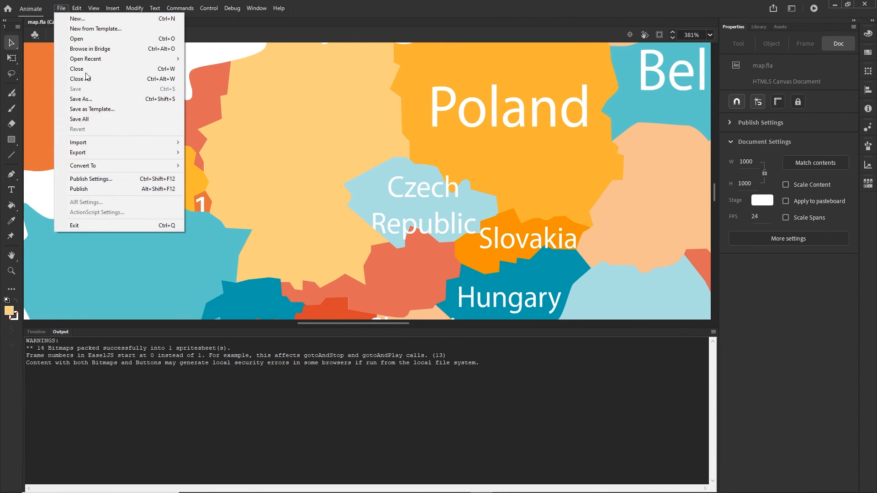
left_click(91, 179)
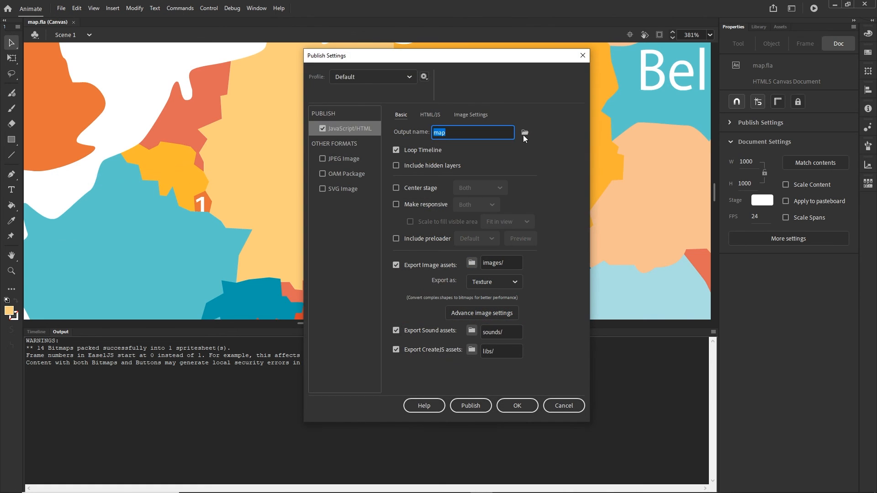
left_click(524, 133)
left_click(488, 86)
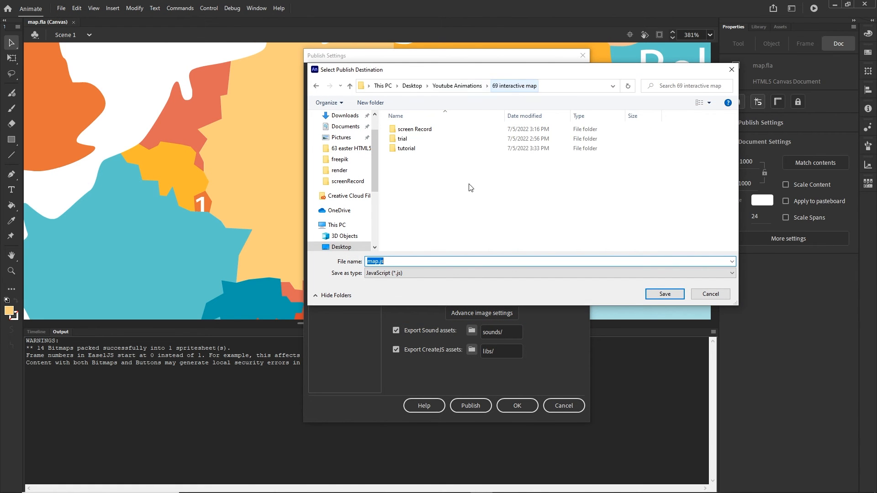
double_click(411, 149)
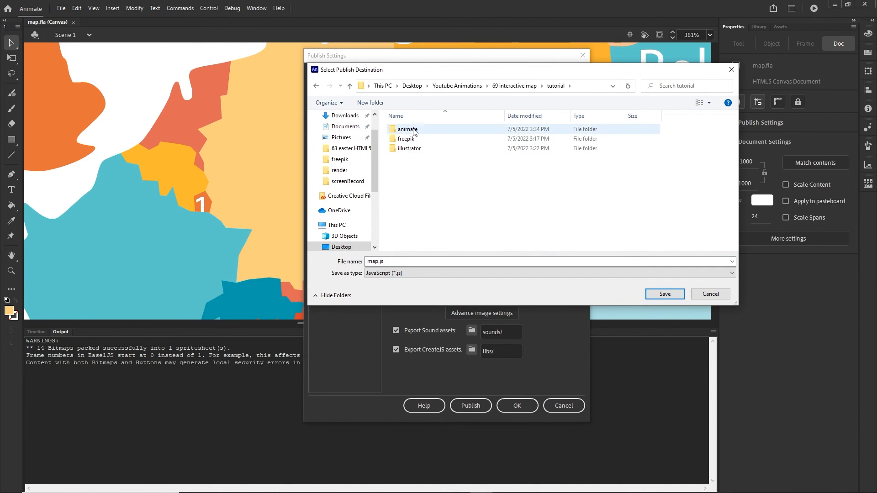
double_click(406, 129)
right_click(419, 163)
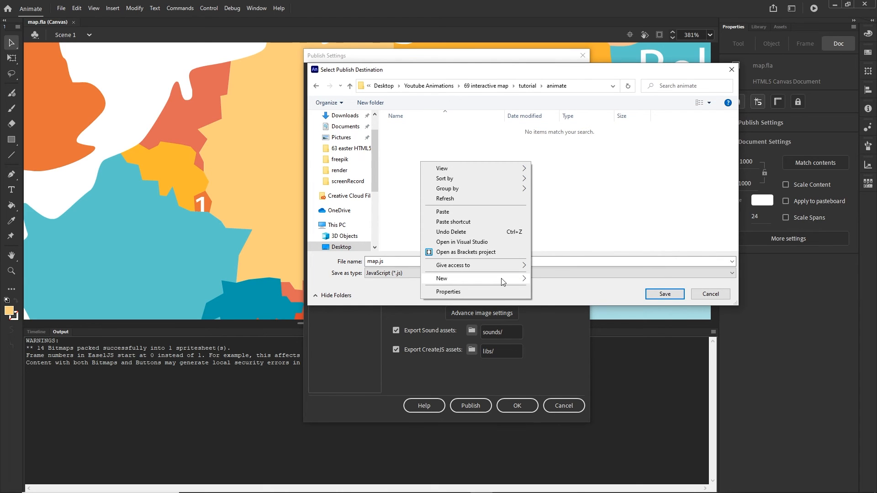
mouse_move(516, 280)
left_click(553, 280)
type("i")
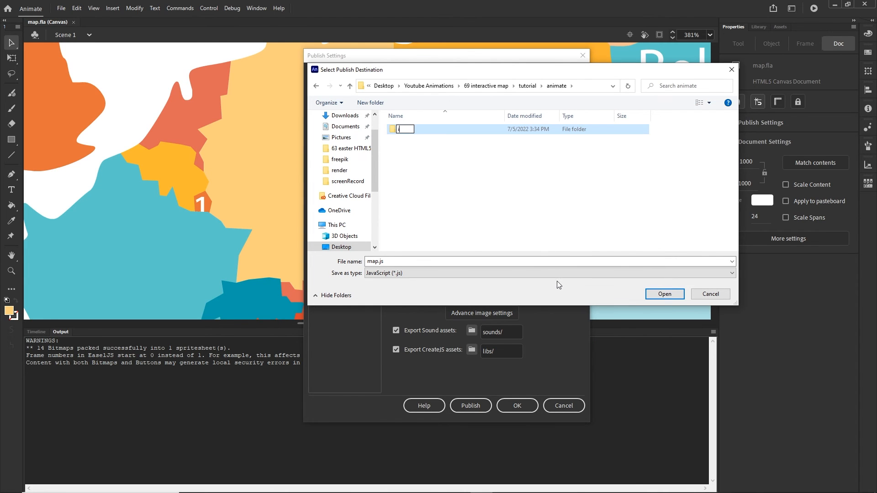
type("ndex")
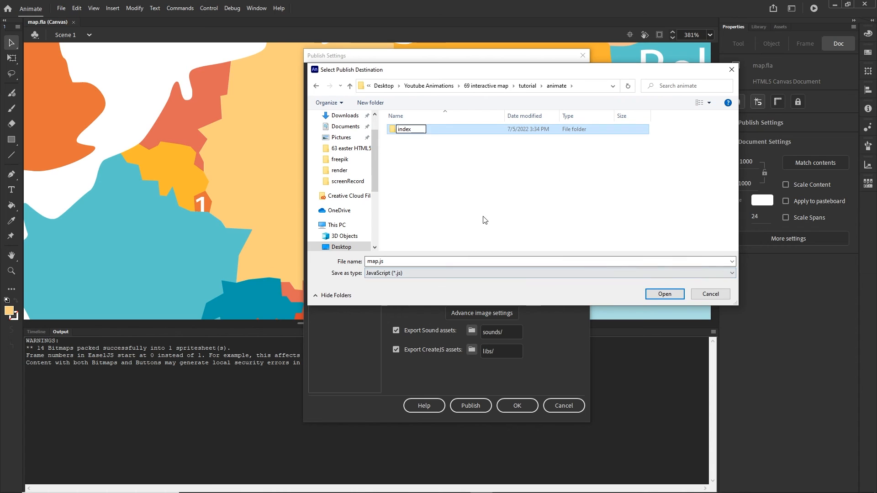
left_click(435, 172)
- Set the publish destination to index/map.js and publish the HTML5 Canvas map
double_click(406, 130)
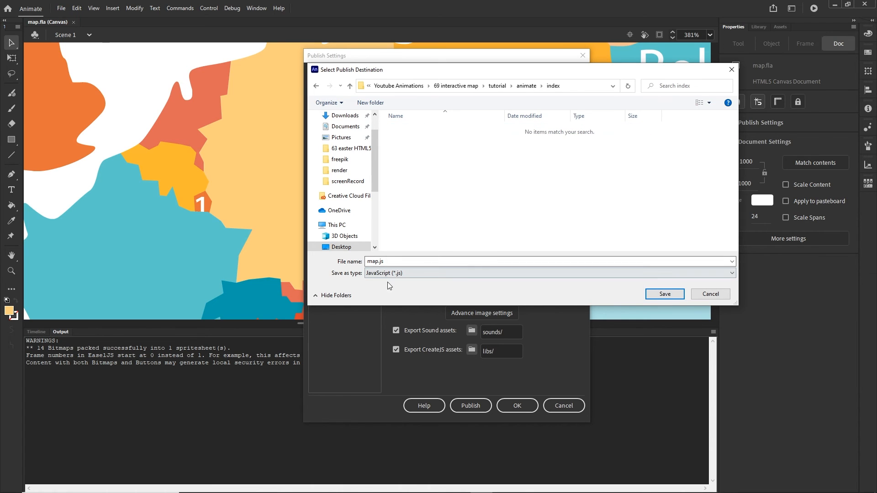
left_click(664, 294)
left_click(520, 409)
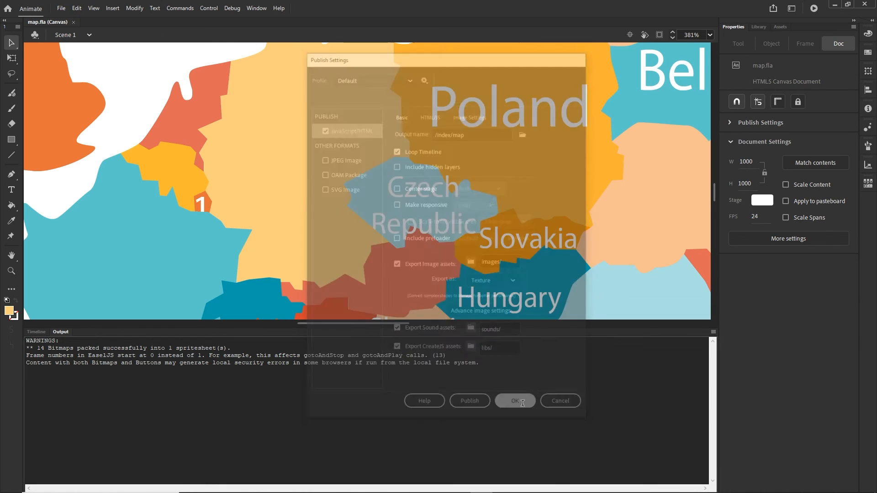
left_click(60, 8)
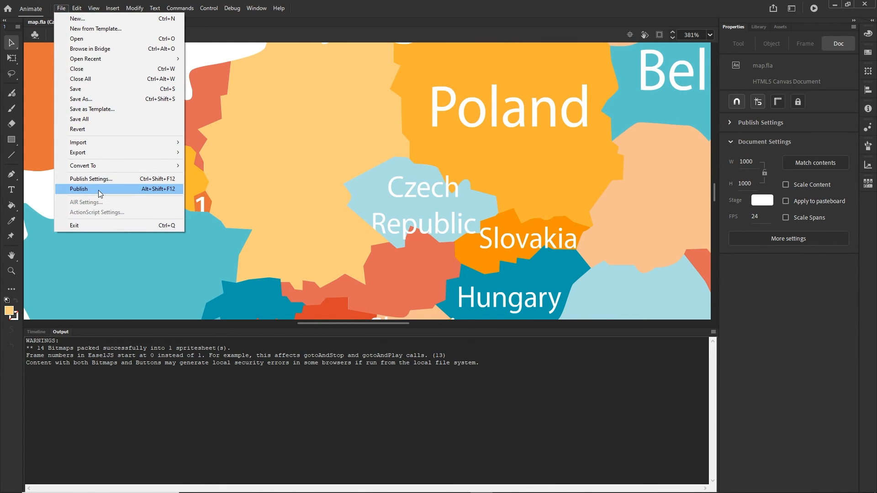
left_click(98, 190)
- Open map.html from the index folder so the Europe map displays in Chrome
left_click(324, 484)
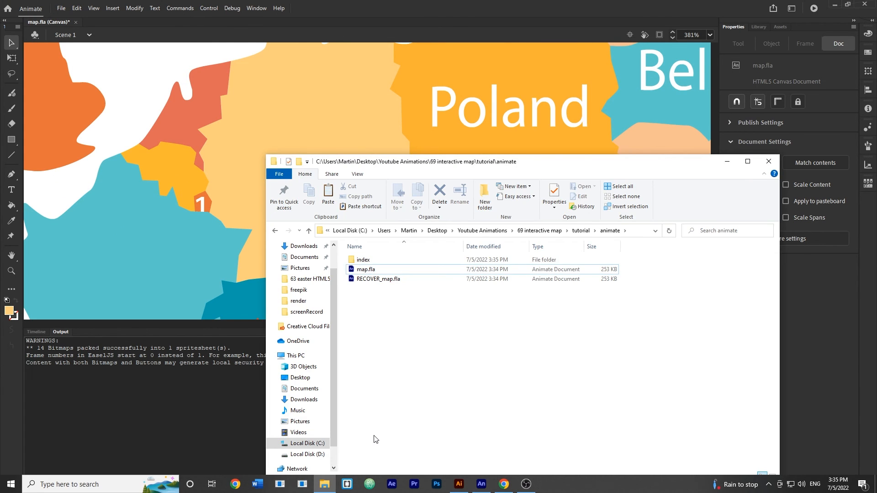
double_click(372, 261)
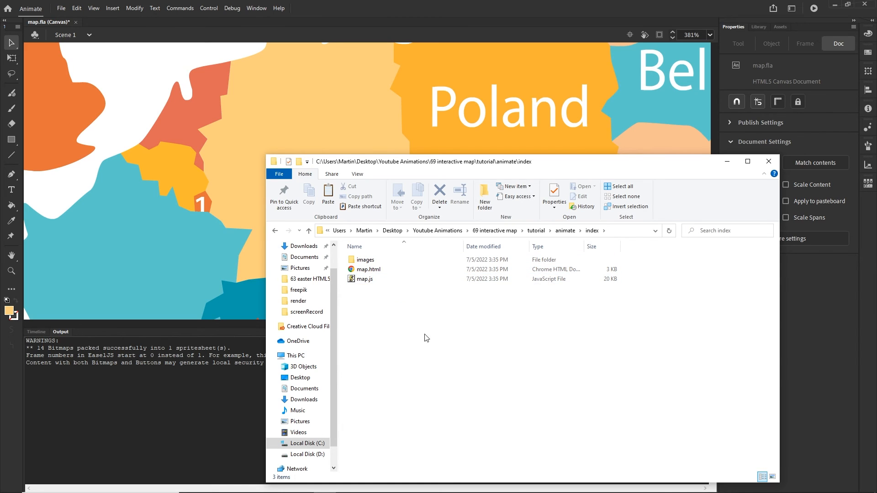
double_click(373, 272)
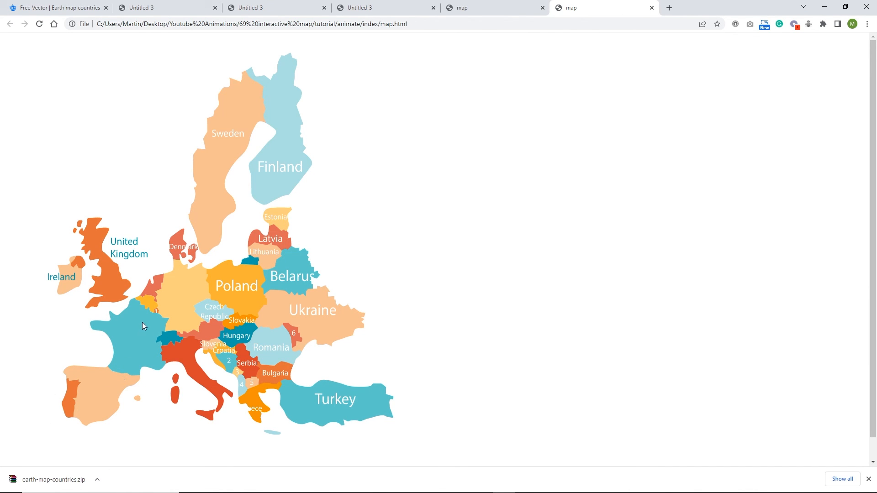
right_click(432, 239)
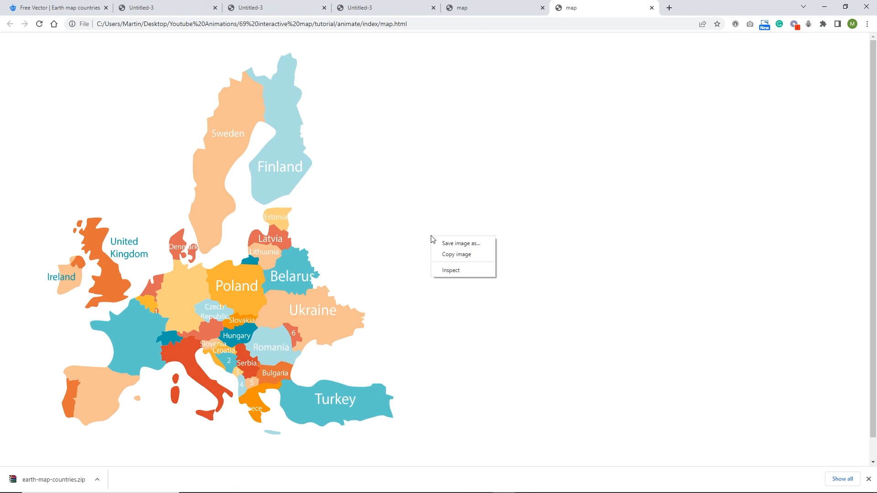
left_click(445, 270)
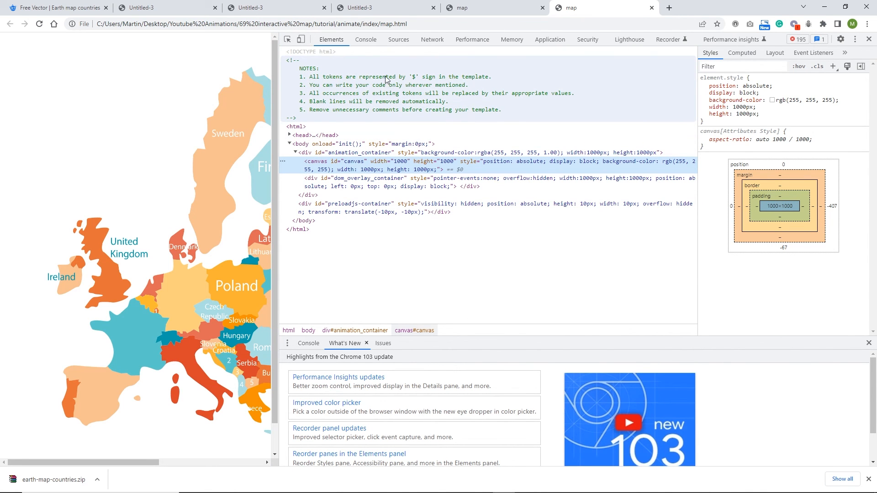
left_click(365, 41)
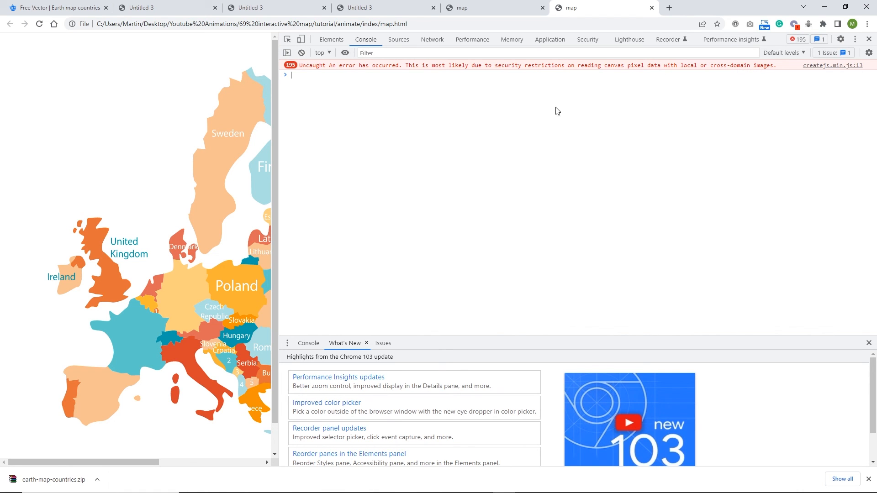
key("F12")
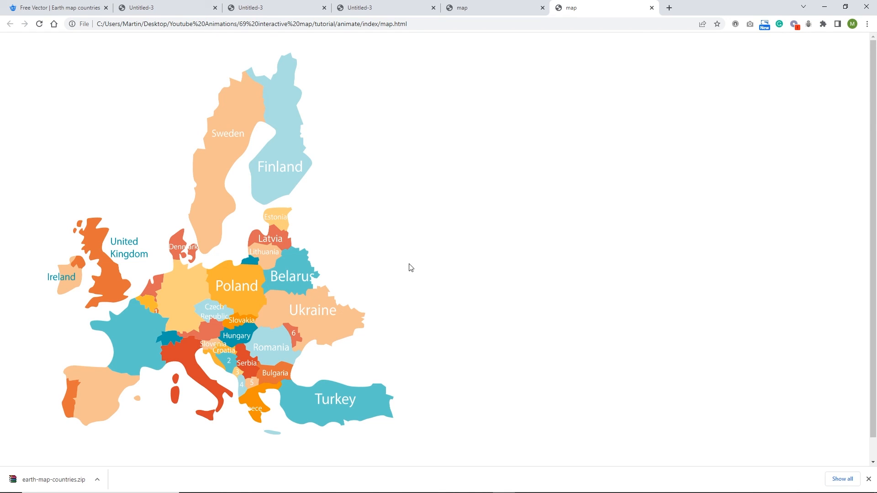
- Delete images, map.html and map.js from the index folder, then return to Animate
mouse_move(419, 492)
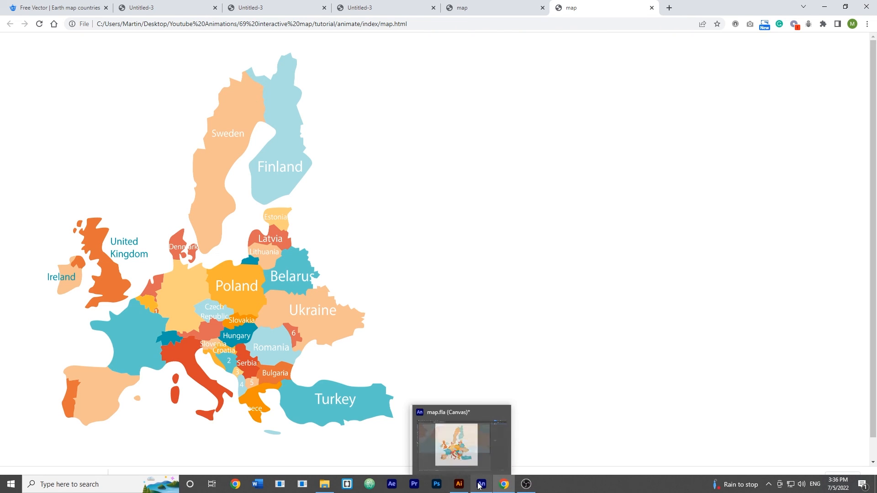
mouse_move(480, 488)
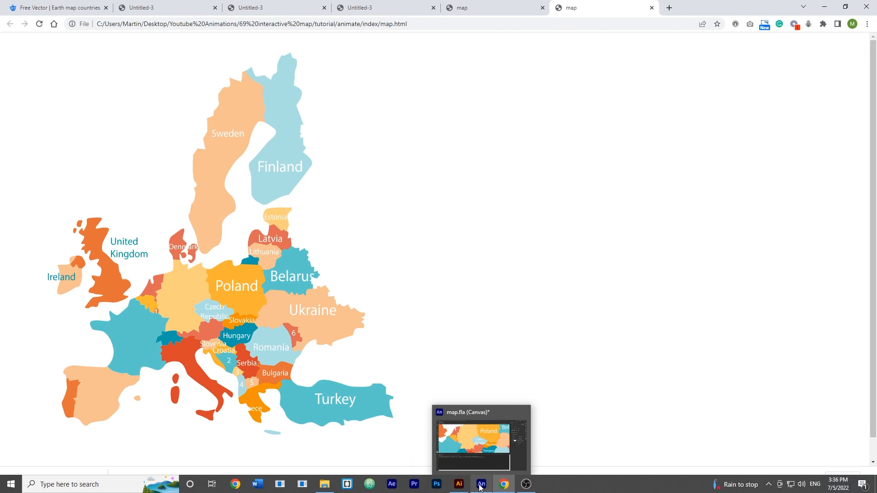
left_click(324, 484)
left_click(433, 326)
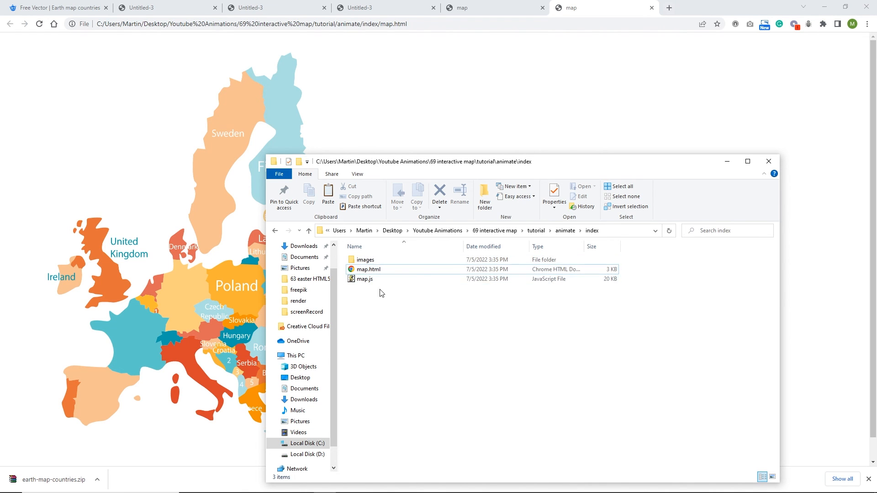
left_click_drag(381, 293, 376, 261)
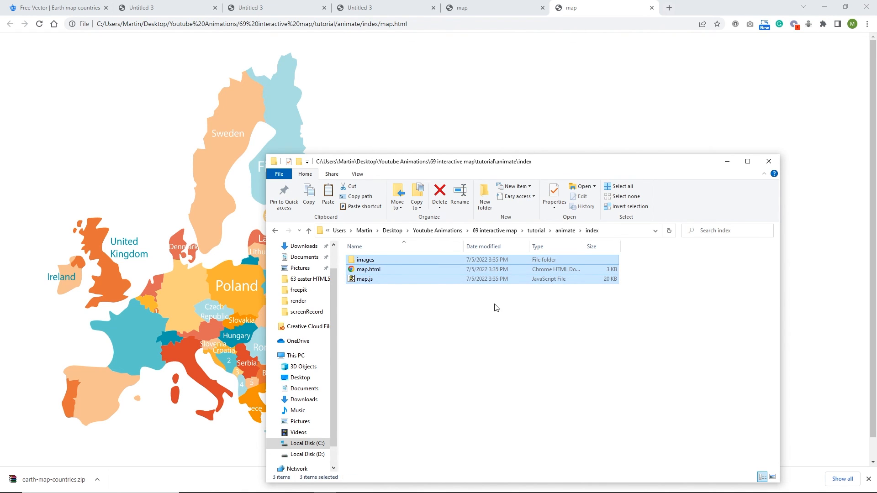
key("Delete")
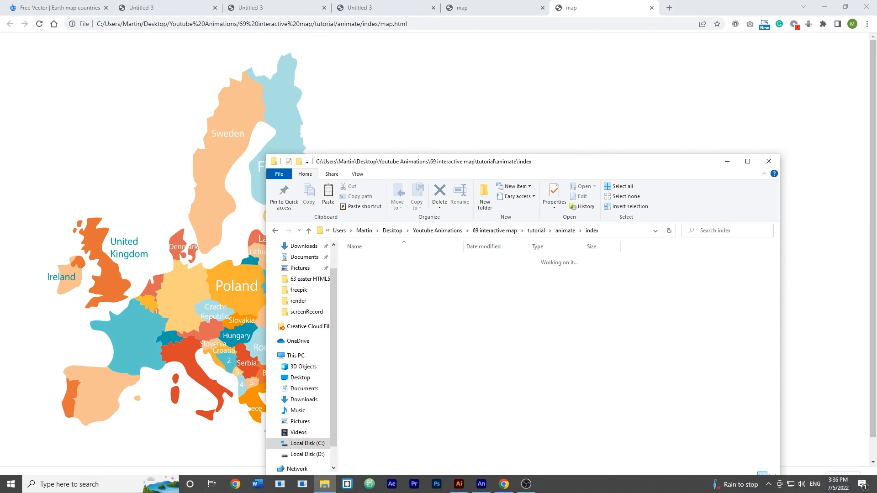
left_click(479, 484)
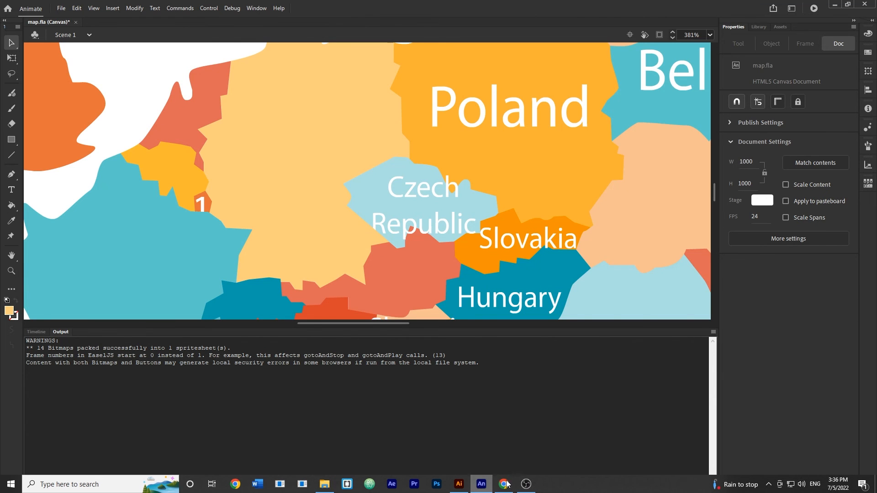
- Change Publish Settings image export from texture to Image Assets and republish the map
left_click(60, 8)
left_click(111, 180)
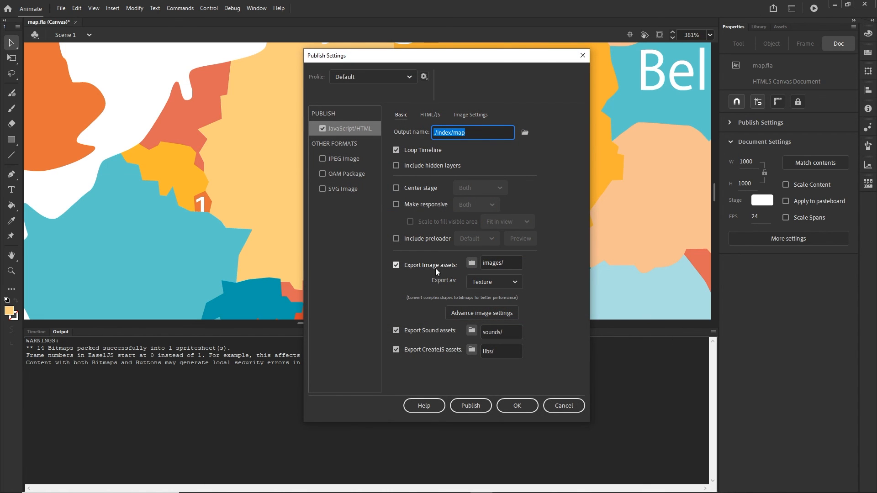
left_click(513, 284)
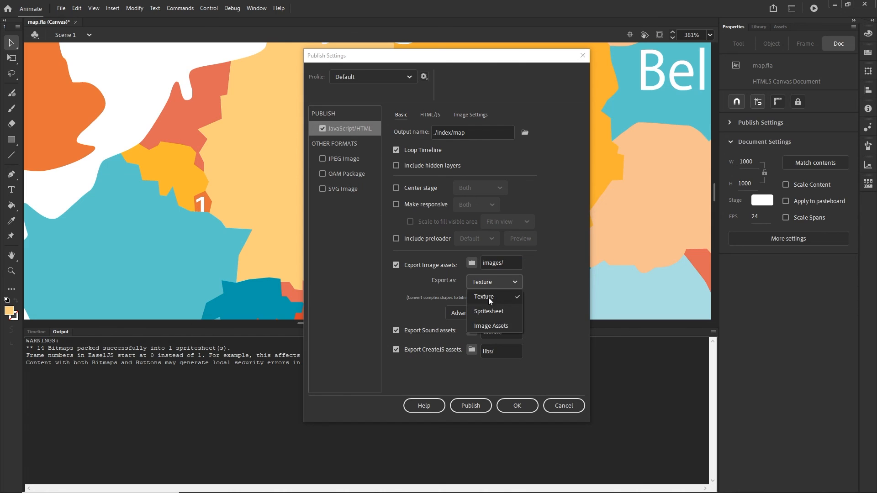
left_click(484, 115)
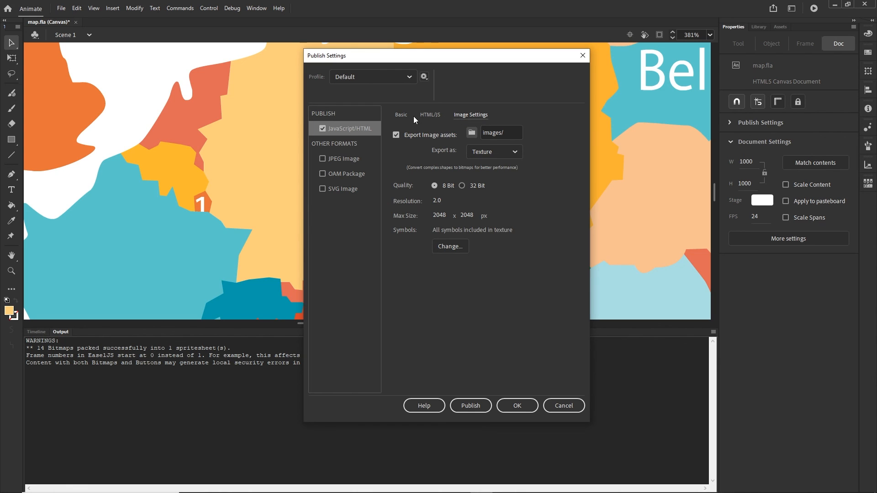
left_click(399, 114)
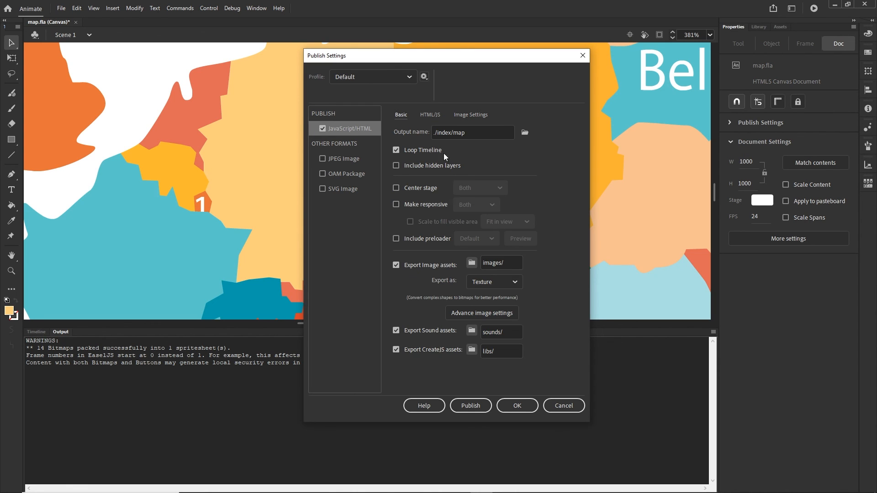
left_click(514, 282)
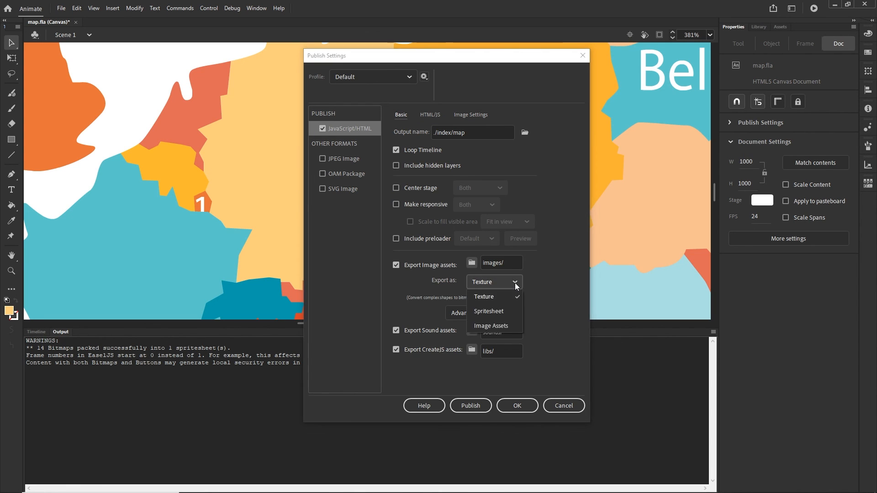
left_click(490, 325)
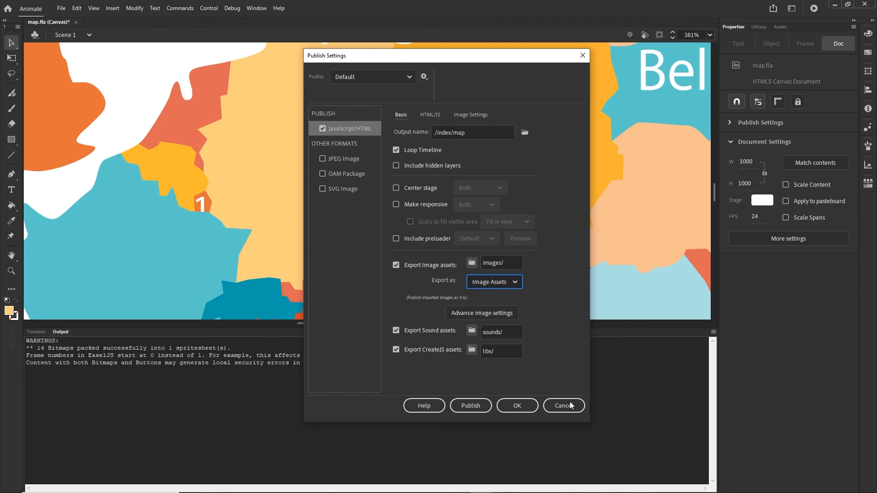
left_click(517, 406)
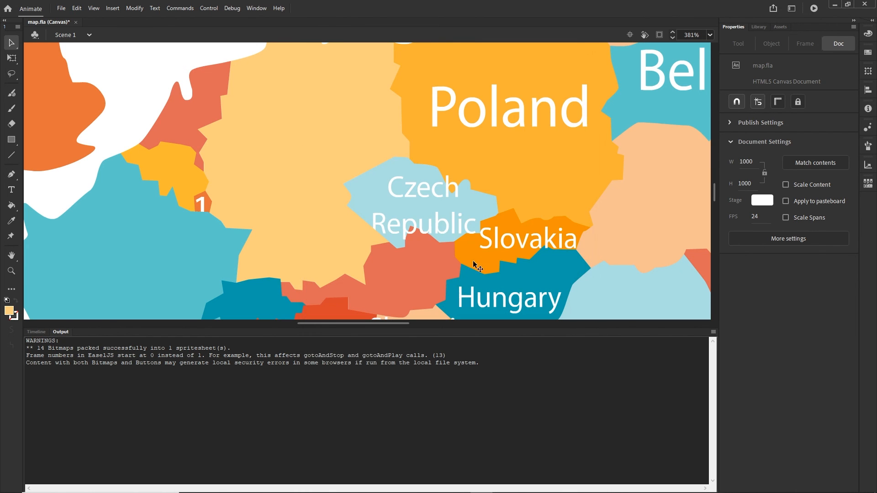
left_click(61, 9)
left_click(83, 190)
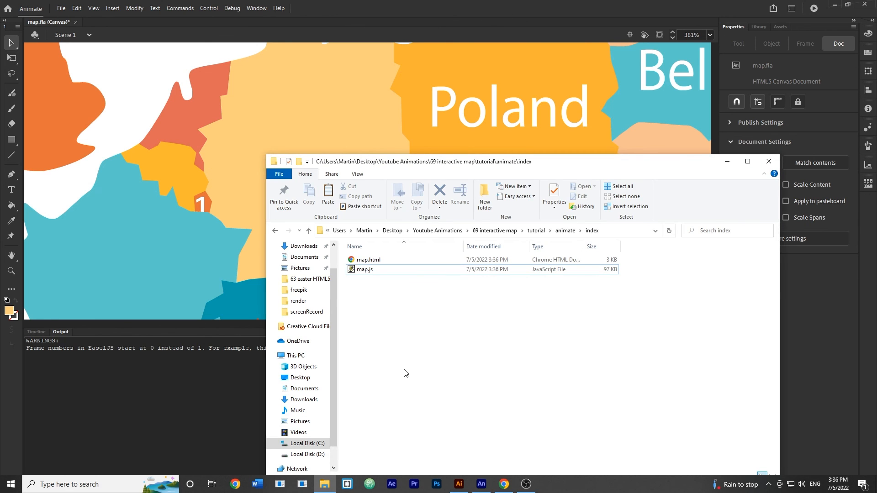
- Open the republished map.html from the index folder to view the coloured Europe map in Chrome
left_click(379, 268)
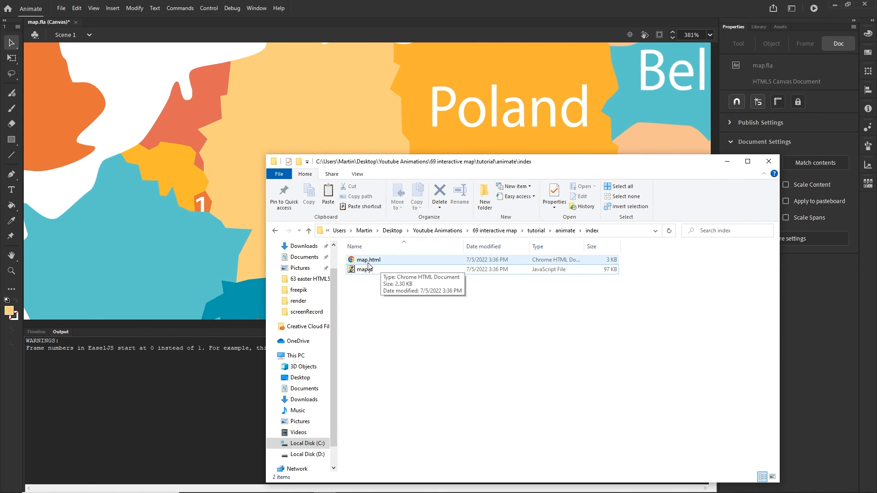
double_click(372, 260)
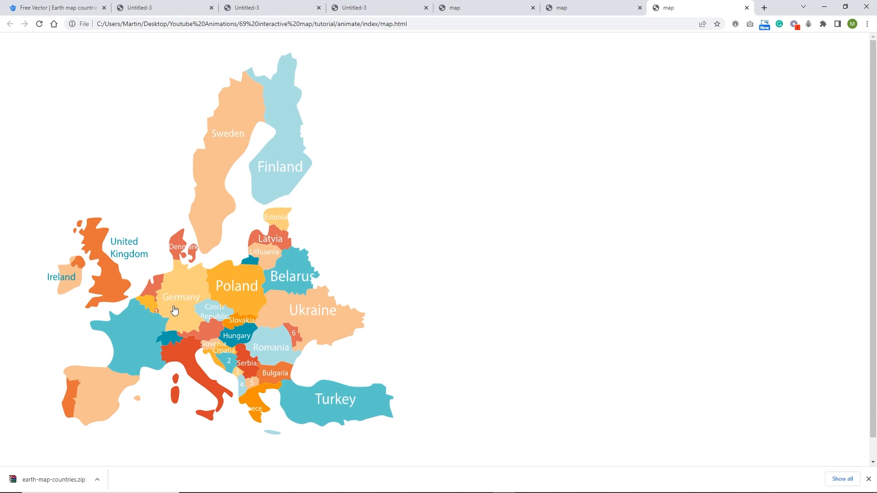